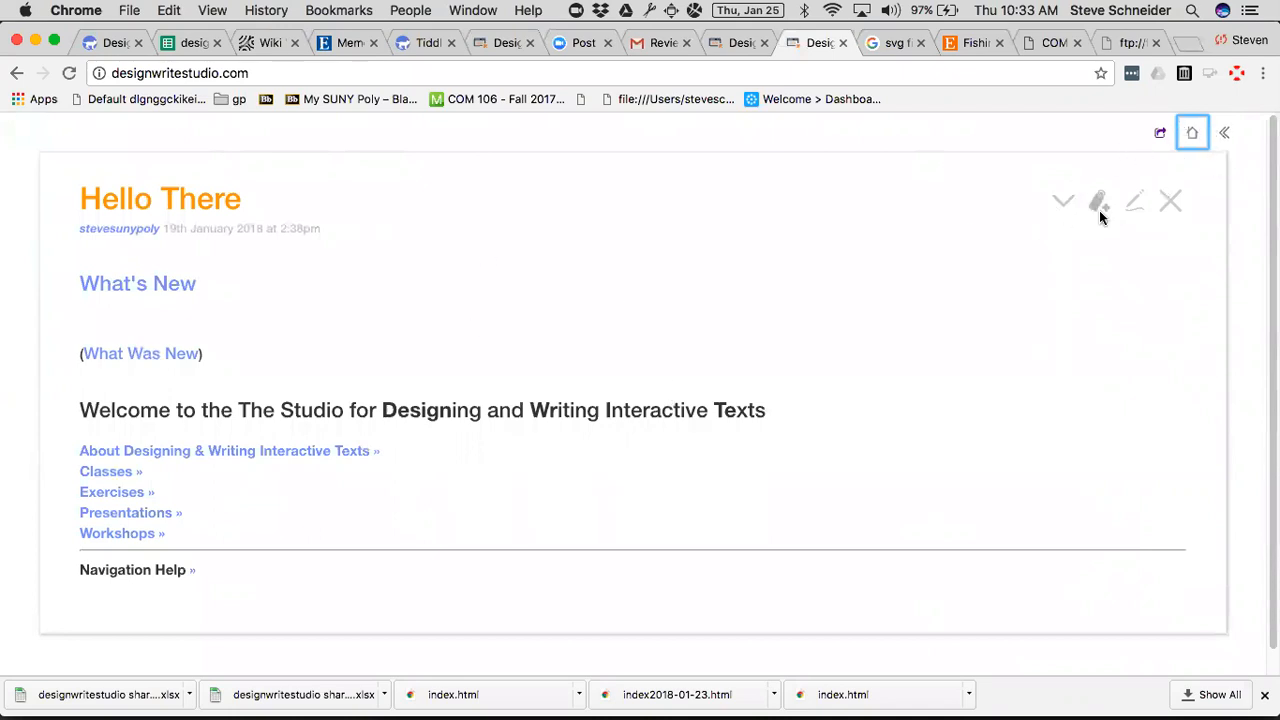
# Show the sidebar, open Exercise 2.02 from the Exercises contents, and close the Hello There tiddler.
pyautogui.click(1224, 137)
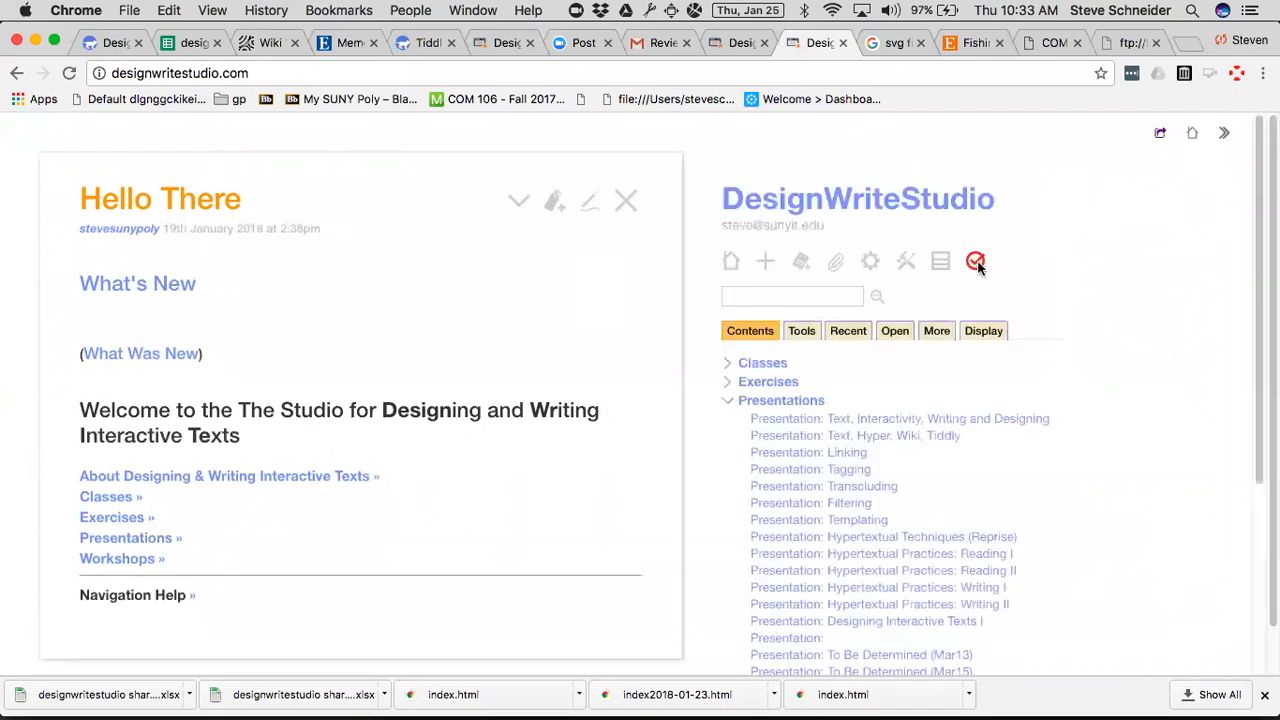
pyautogui.click(724, 401)
pyautogui.click(727, 381)
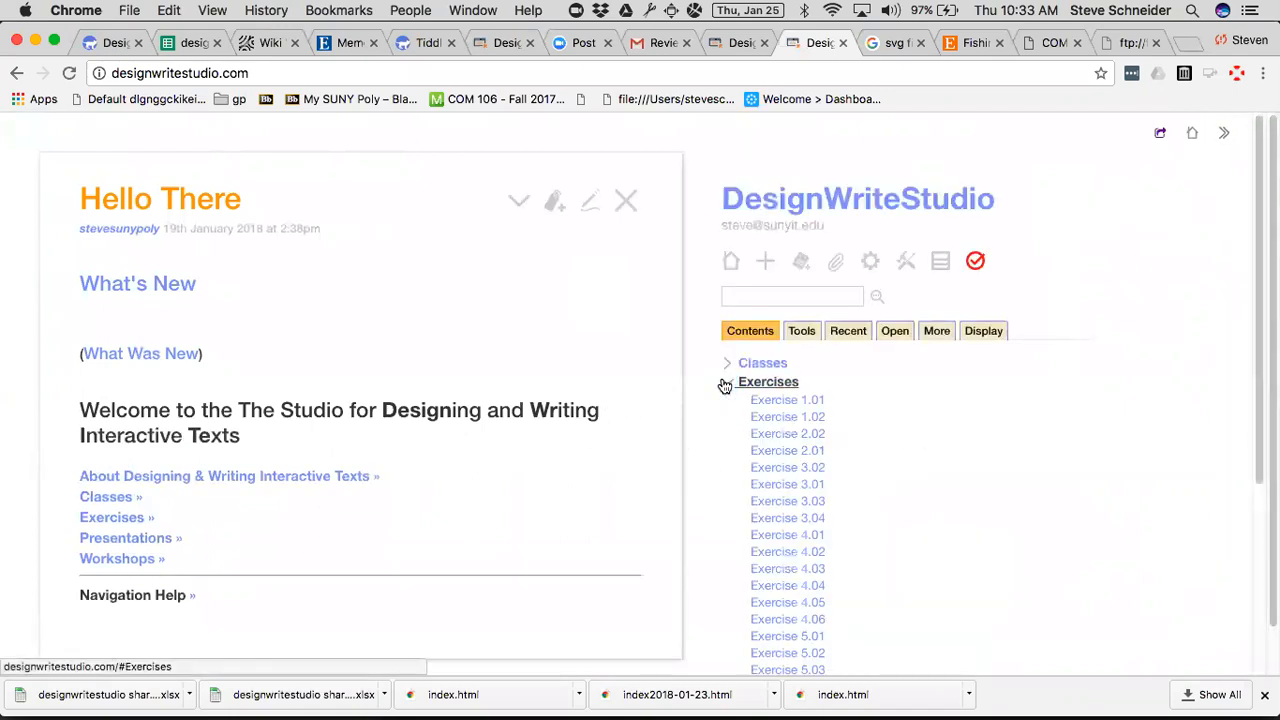
pyautogui.click(763, 435)
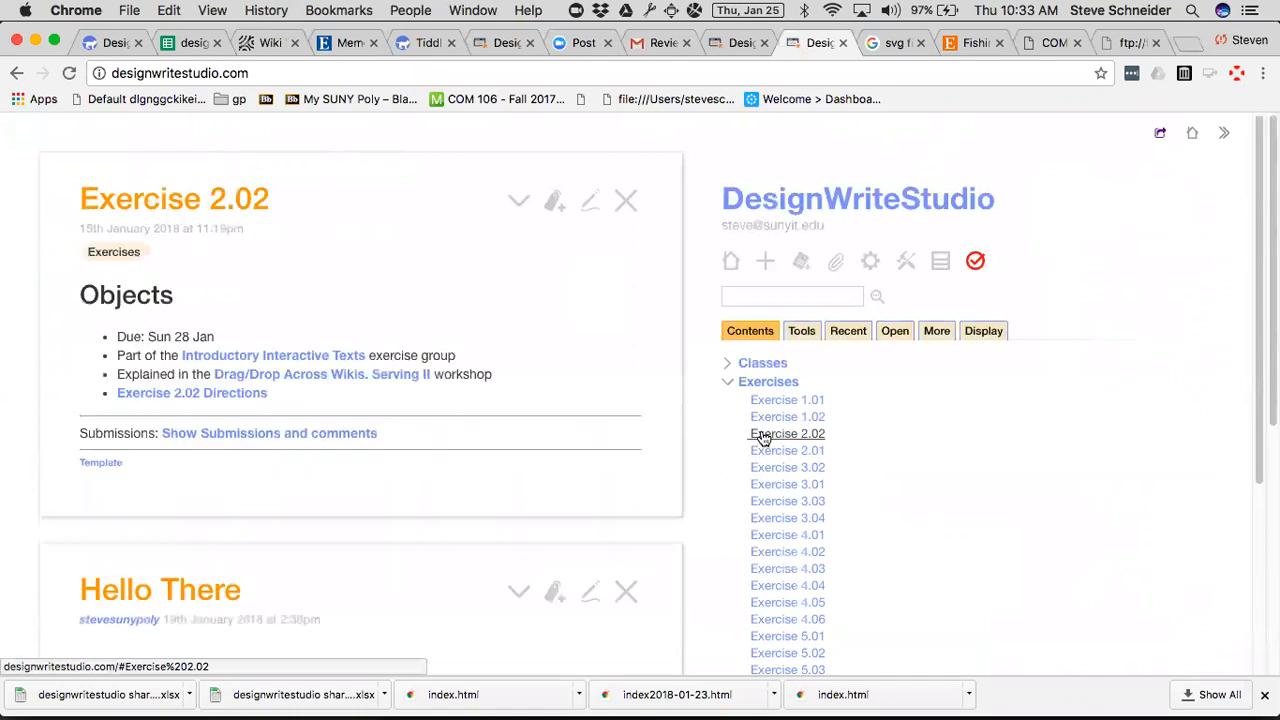
pyautogui.click(625, 591)
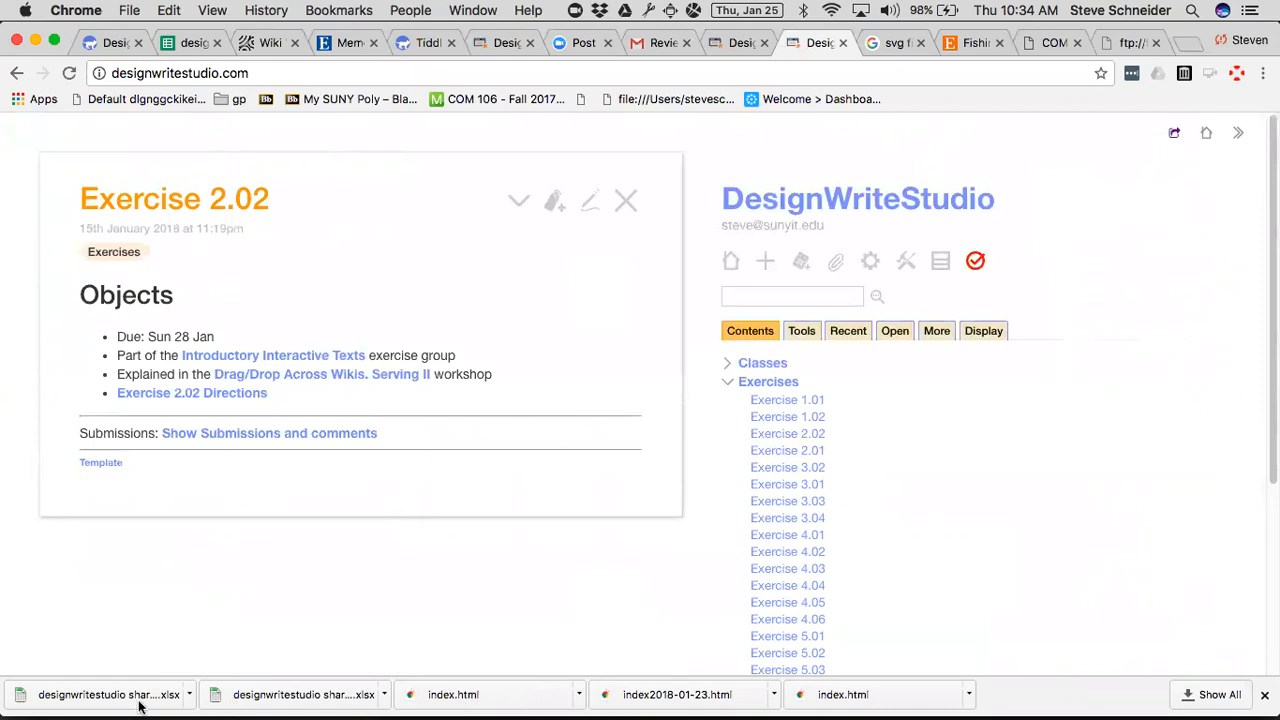
# Open the Exercise 2.02 Directions and follow the example link to Dogs in My Life -- Narrative.
pyautogui.click(177, 392)
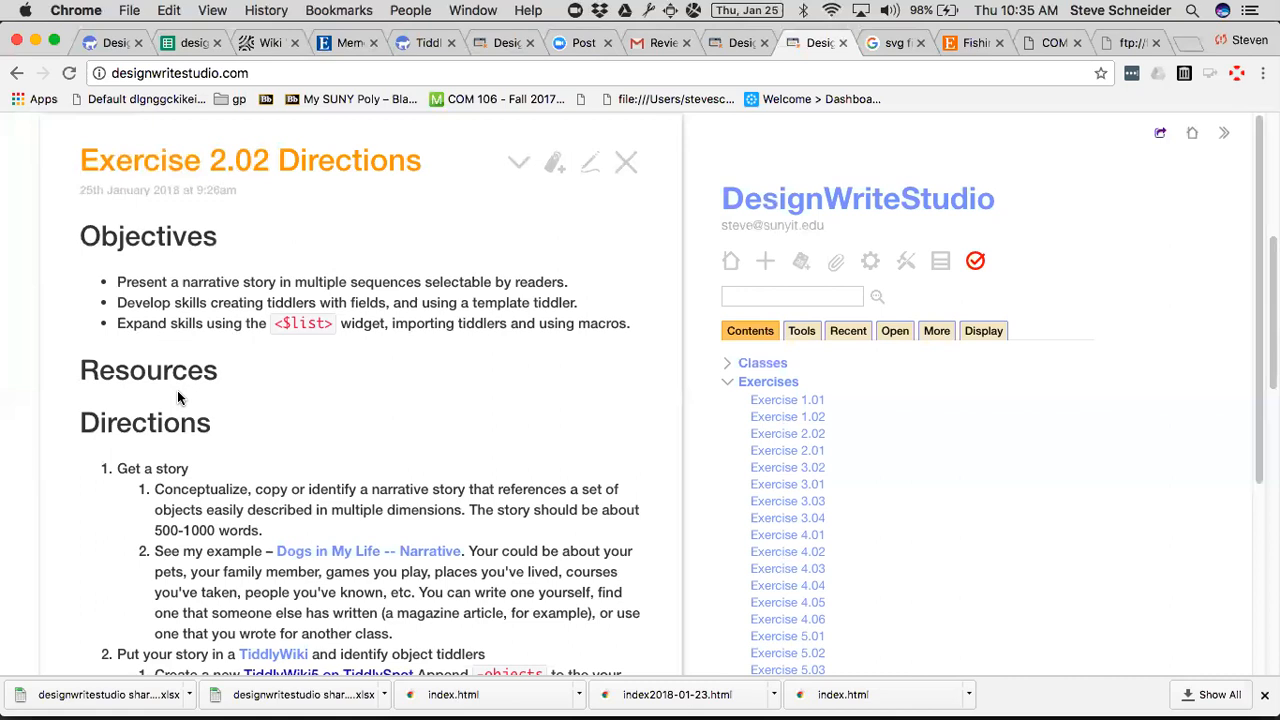
pyautogui.scroll(-3, 305, 427)
pyautogui.scroll(-3, 305, 427)
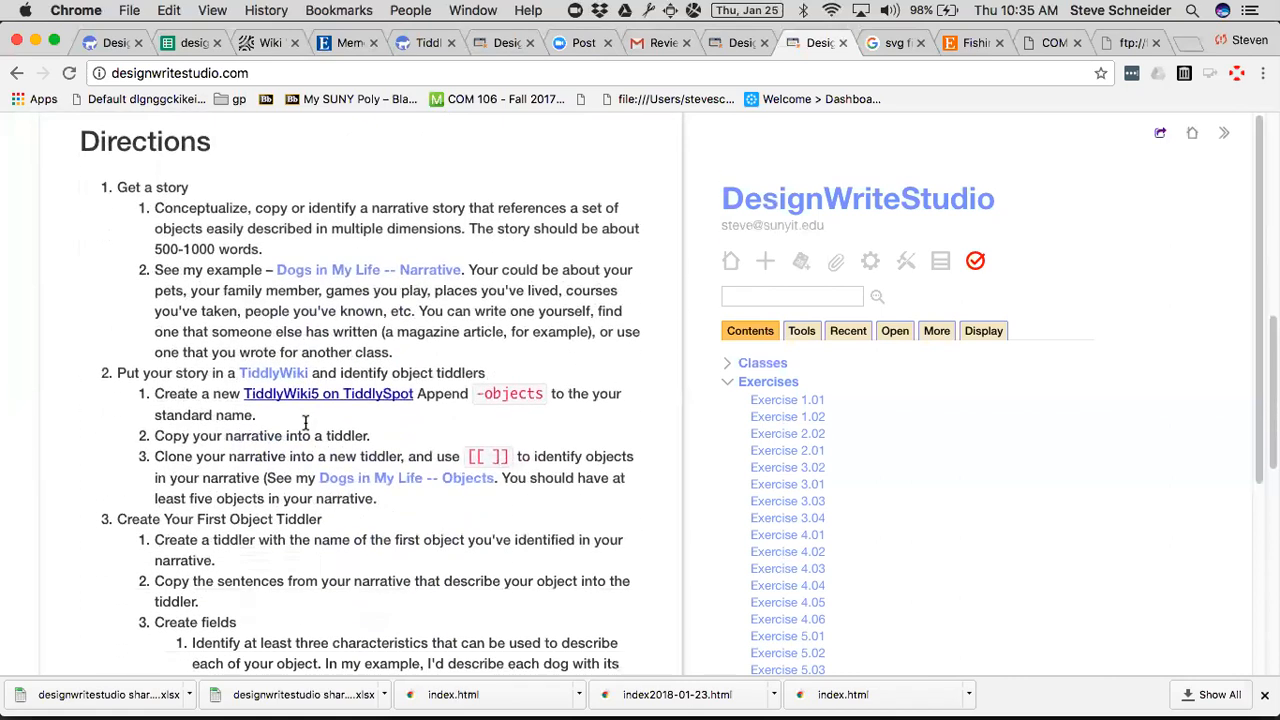
pyautogui.click(340, 245)
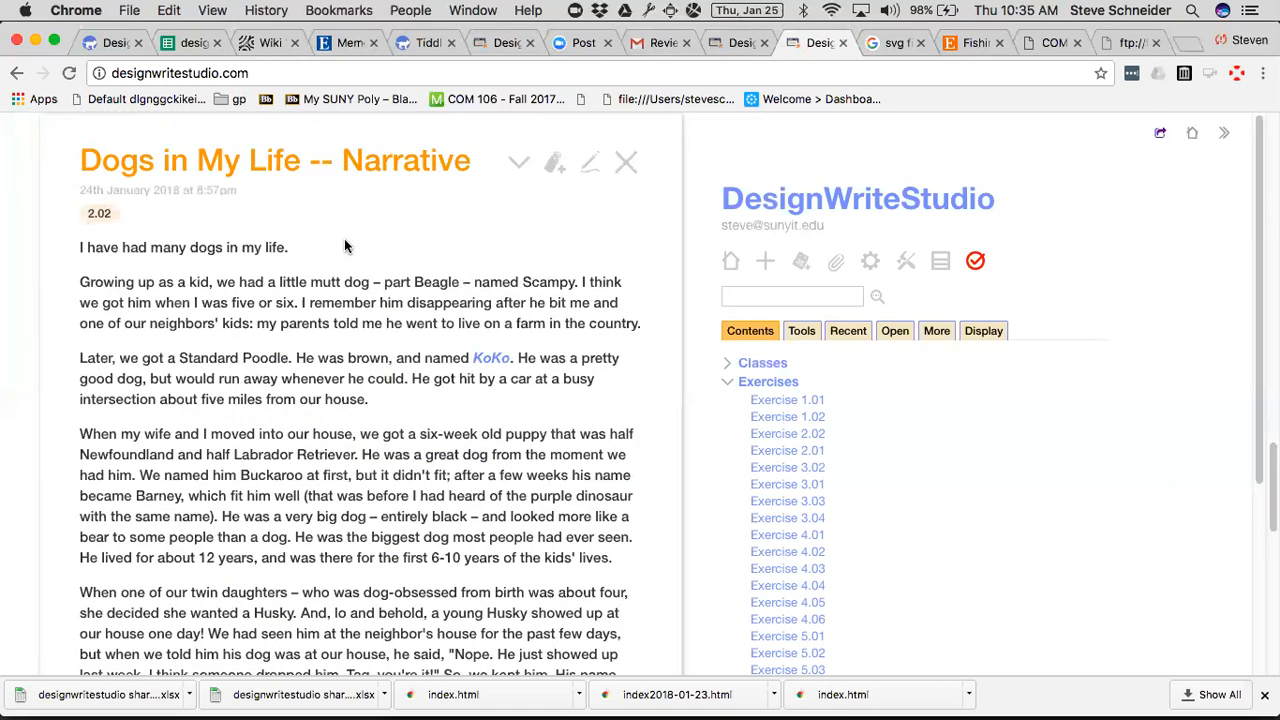
# Hide the sidebar and read through the Dogs in My Life -- Narrative tiddler at full width.
pyautogui.click(1224, 135)
pyautogui.scroll(-5, 1224, 135)
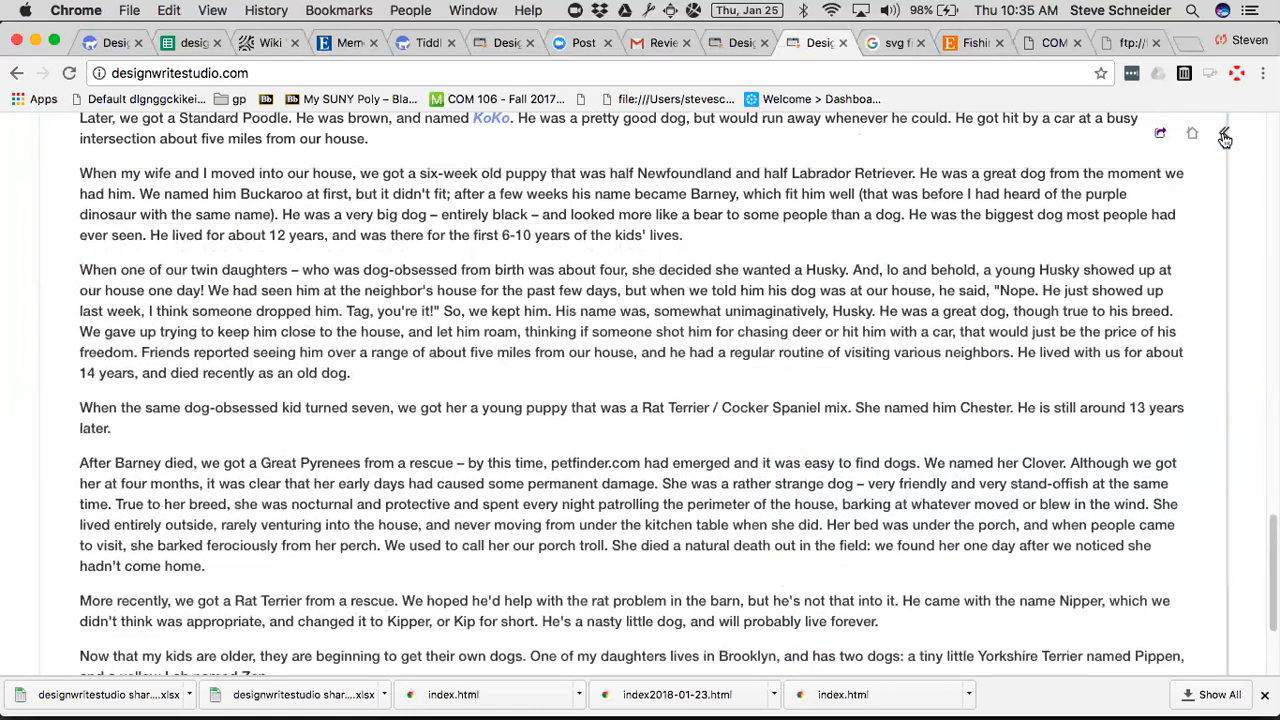
pyautogui.scroll(1, 1224, 138)
pyautogui.scroll(3, 1225, 138)
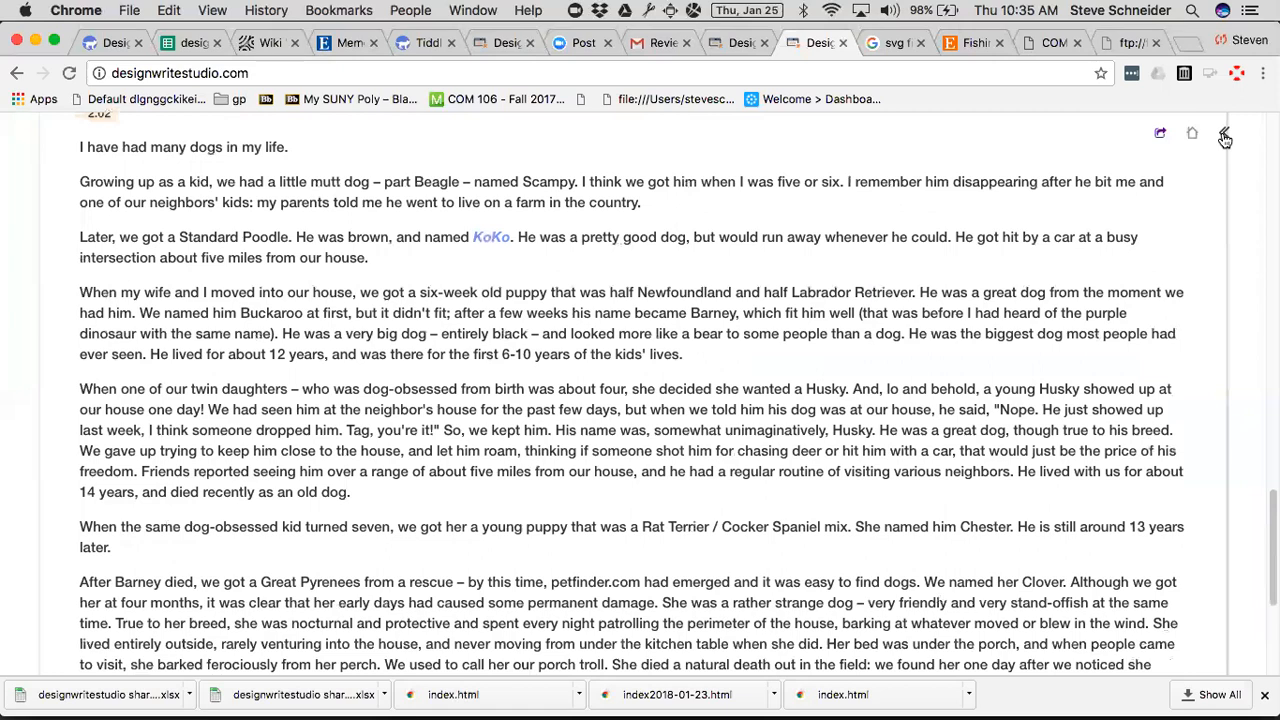
pyautogui.scroll(-8, 1225, 138)
pyautogui.scroll(6, 1225, 138)
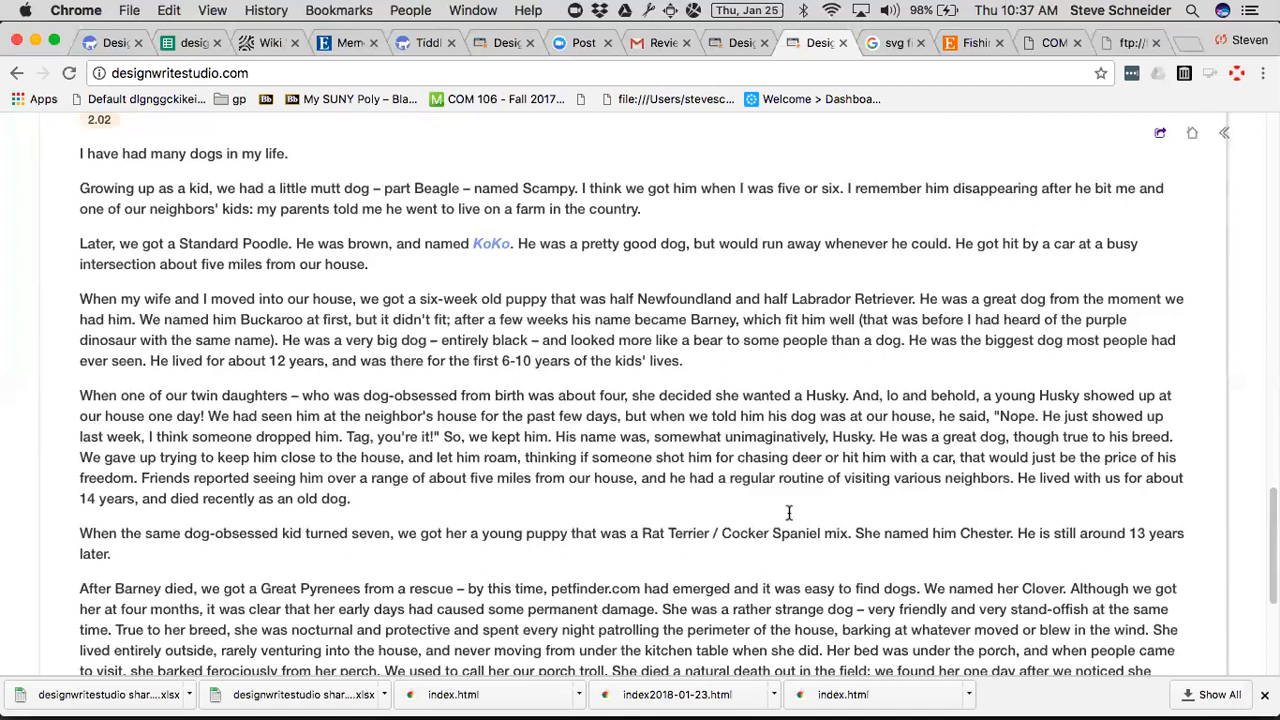
pyautogui.scroll(3, 789, 512)
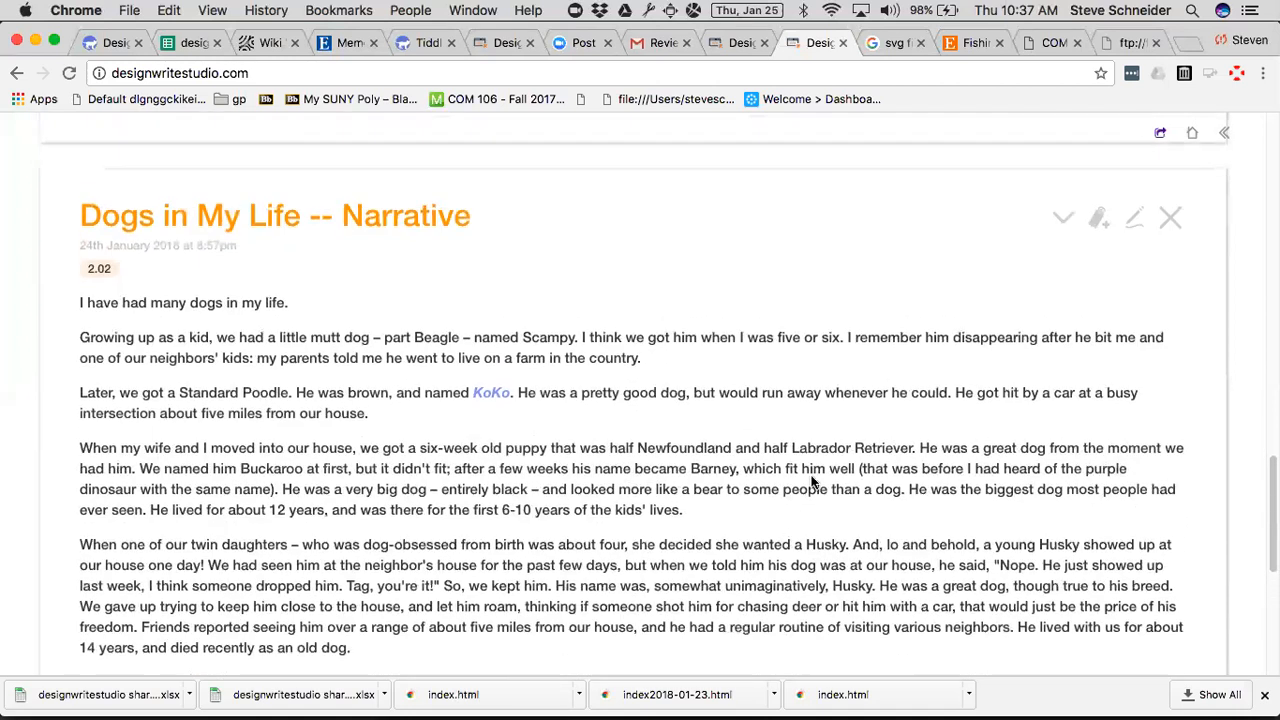
# Close the narrative example and open Dogs in My Life -- Objects from the Exercise 2.02 Directions.
pyautogui.click(1174, 222)
pyautogui.scroll(5, 715, 328)
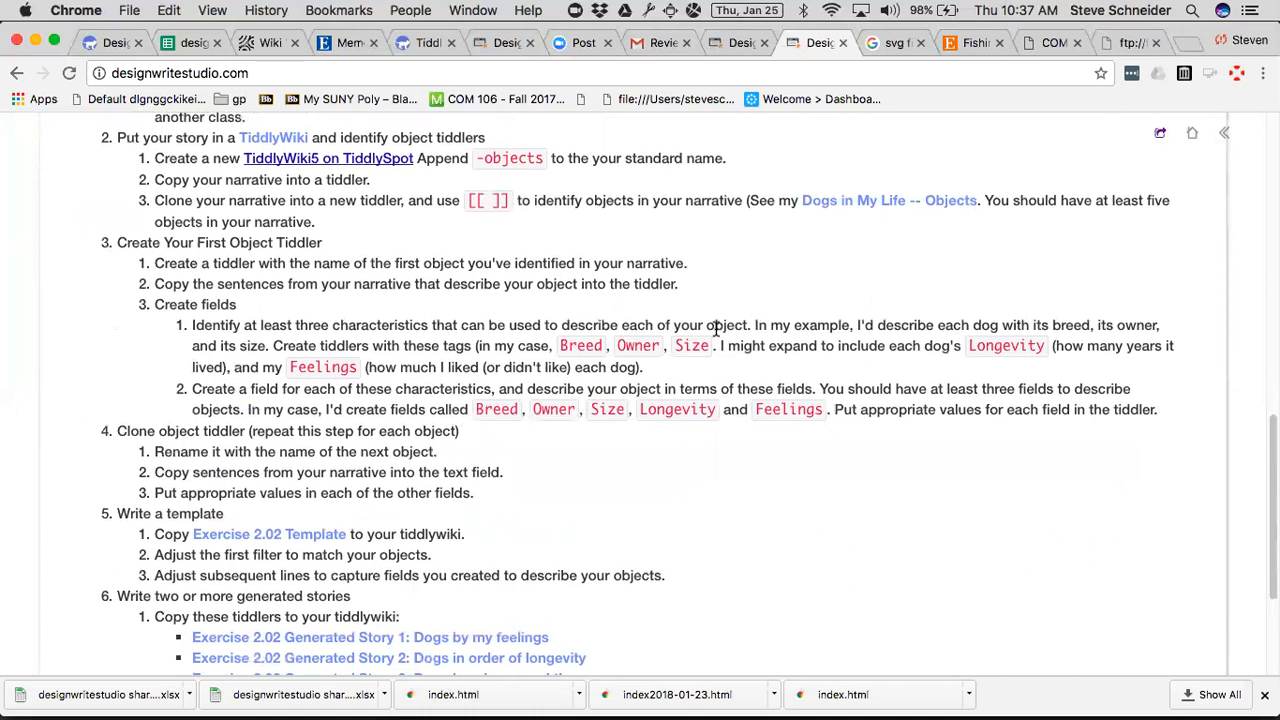
pyautogui.click(844, 199)
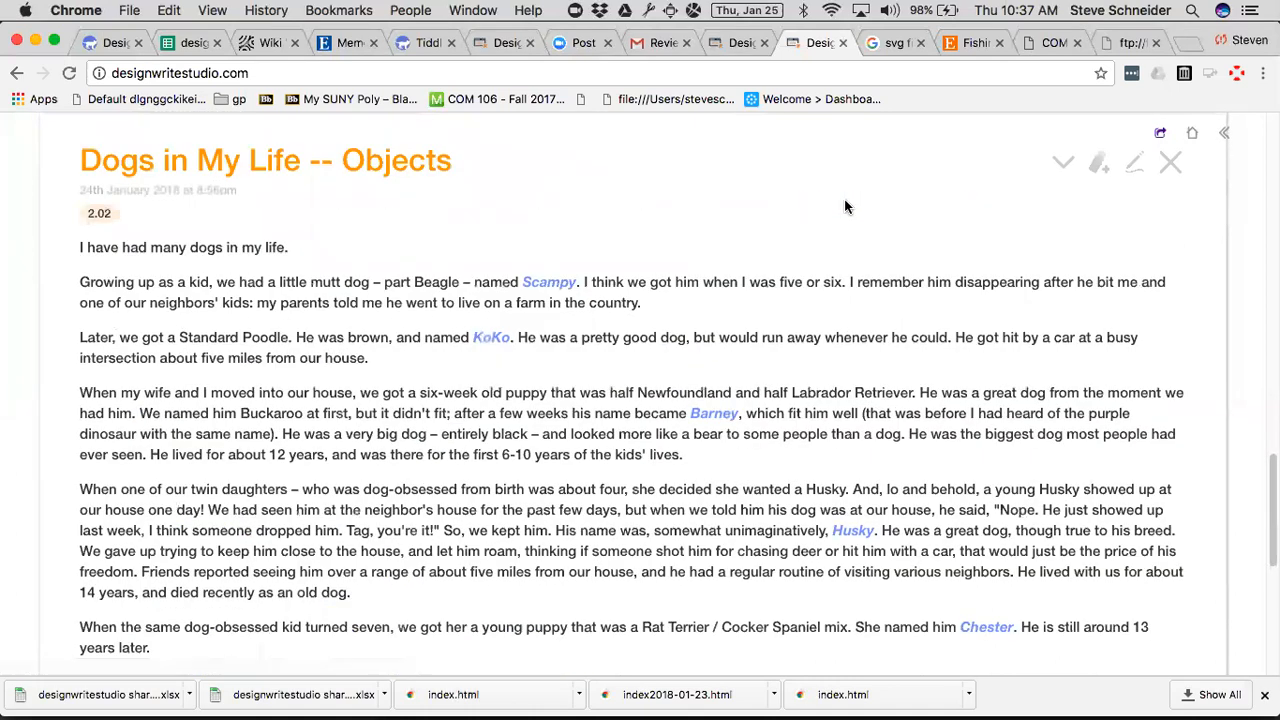
# Open the Dogs in My Life -- Objects tiddler for editing with its preview and examine how double brackets link the dog names.
pyautogui.click(1137, 164)
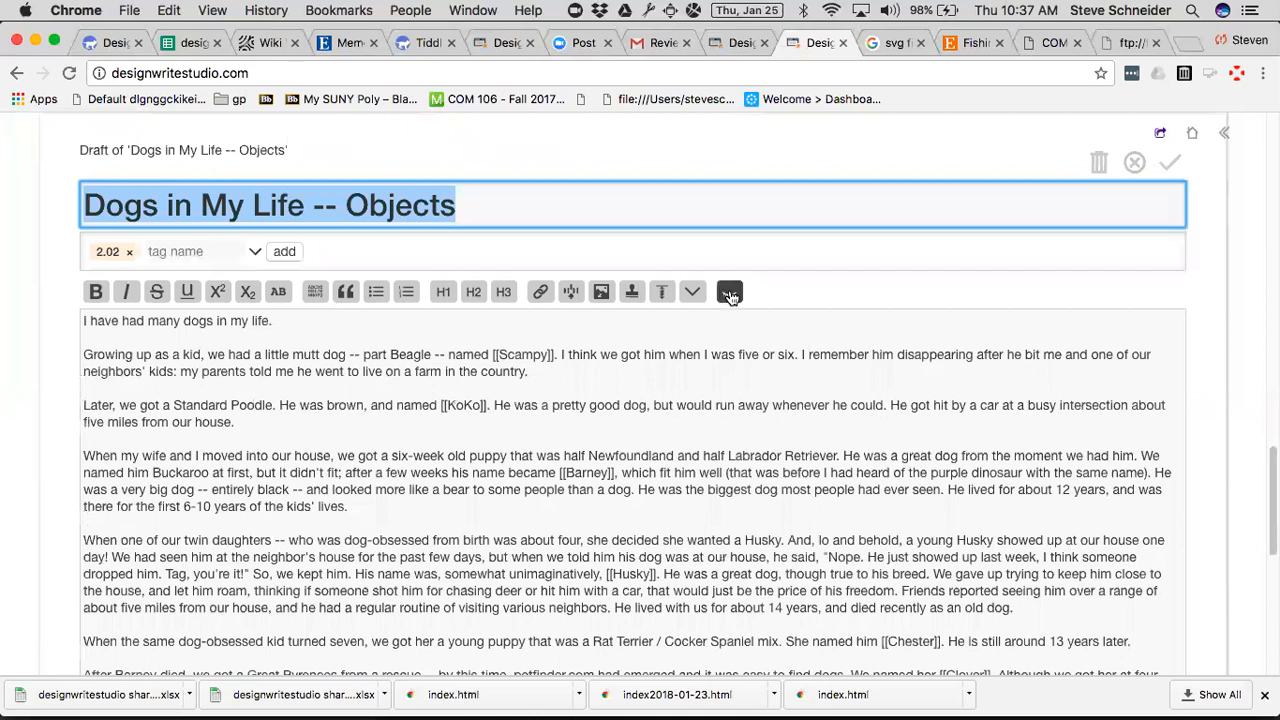
pyautogui.click(729, 295)
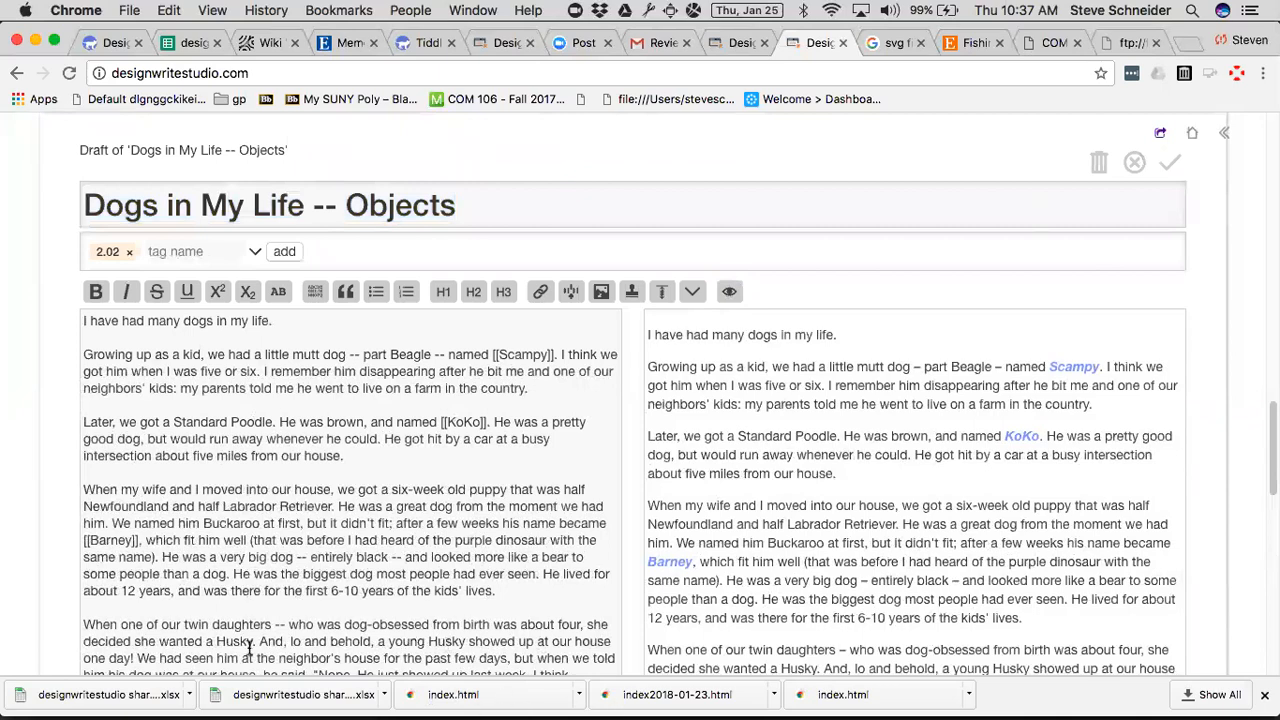
pyautogui.scroll(-10, 292, 503)
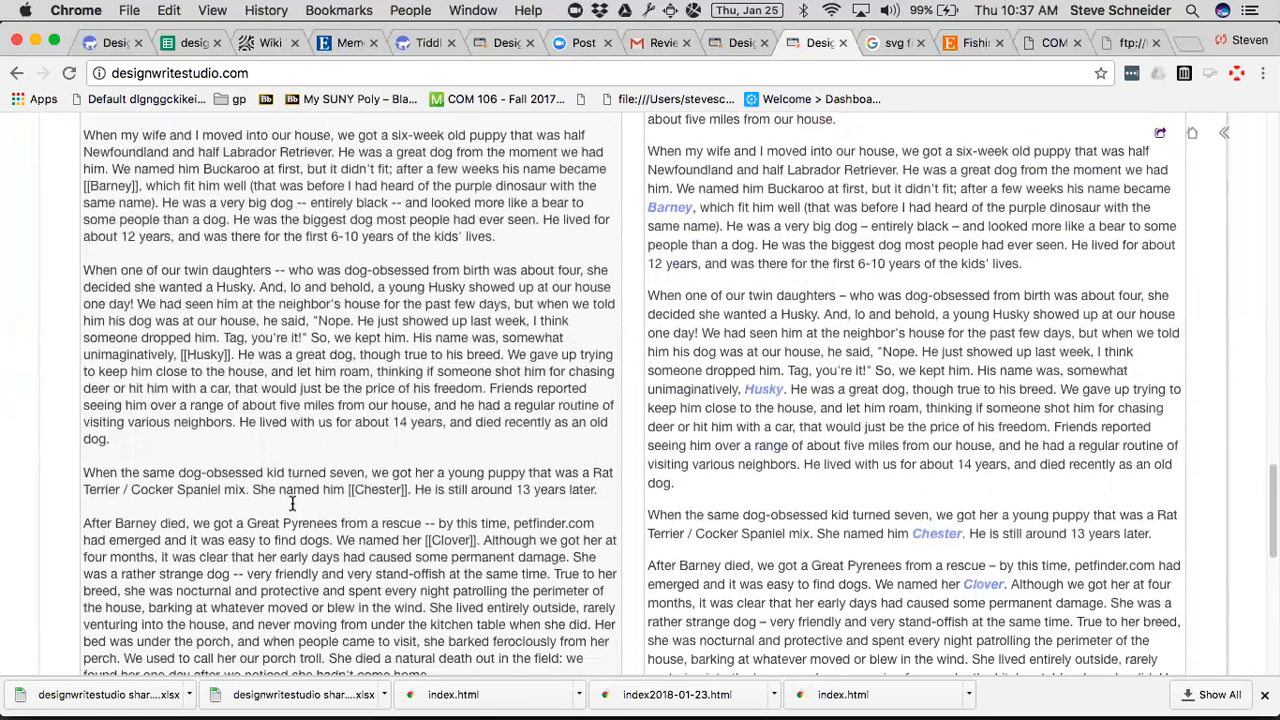
pyautogui.scroll(-7, 292, 505)
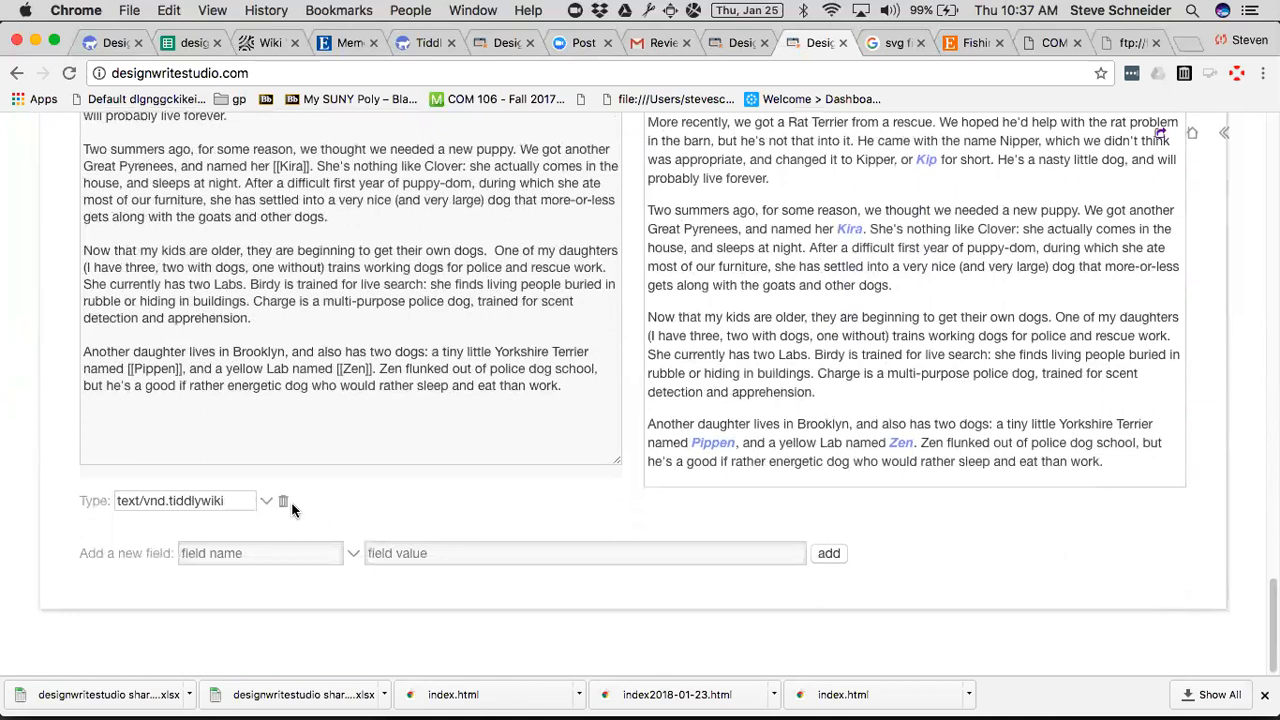
pyautogui.scroll(17, 292, 510)
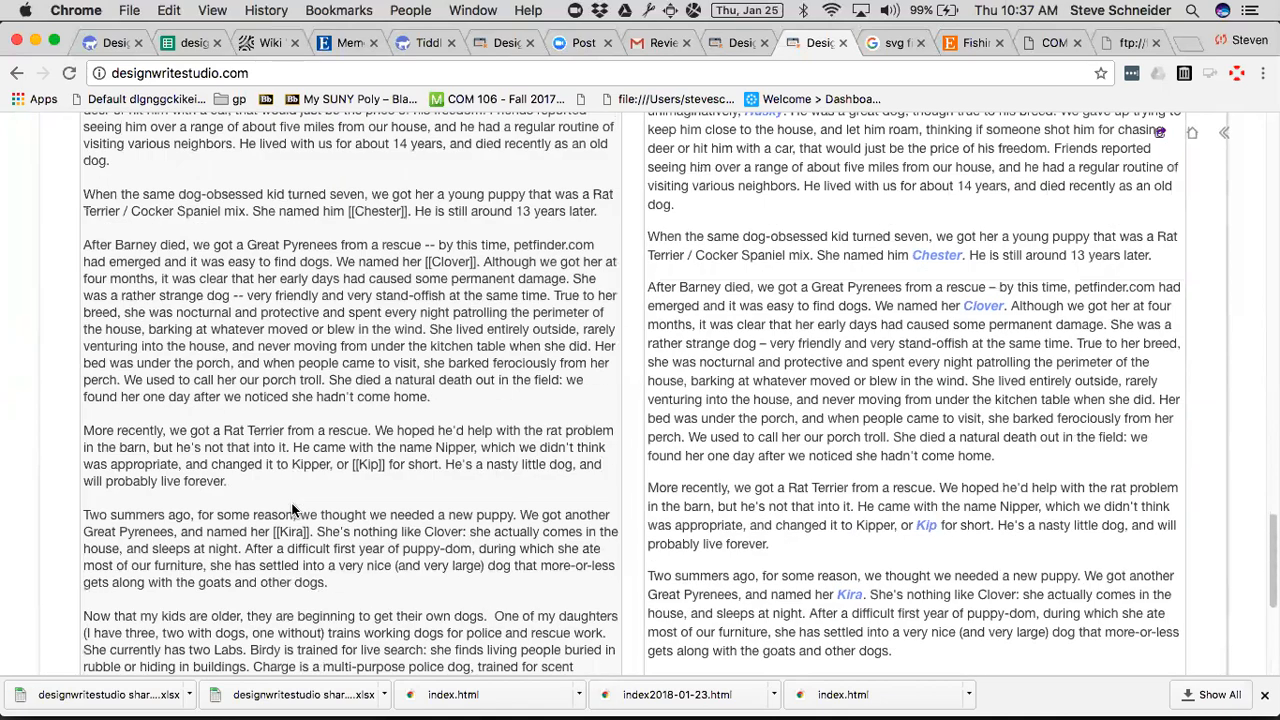
pyautogui.scroll(11, 292, 510)
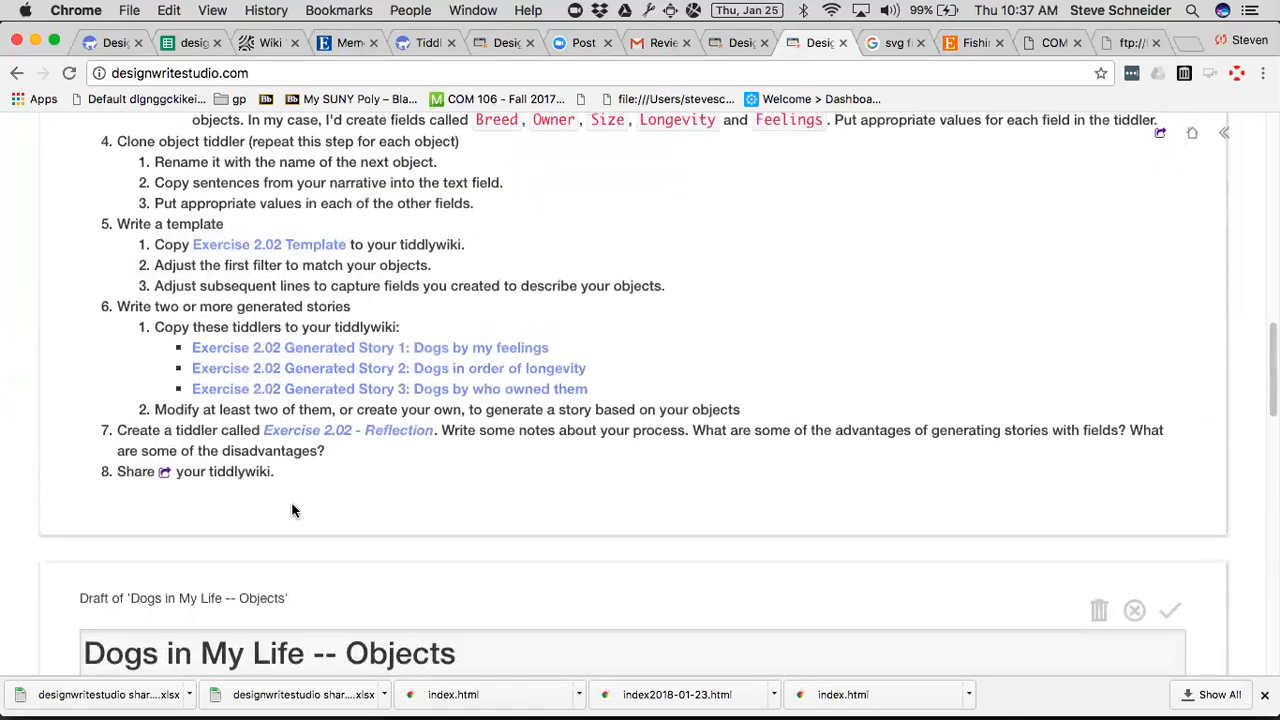
pyautogui.scroll(6, 292, 510)
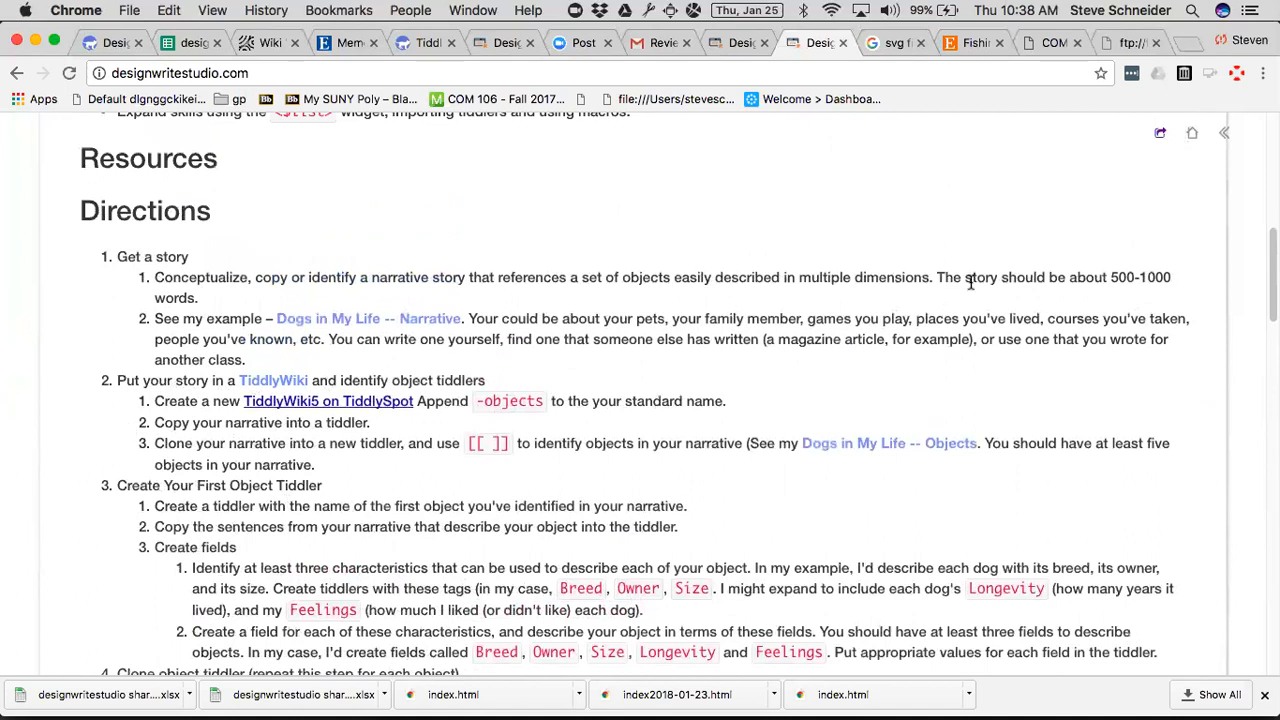
# Open the author's sunypoly objects2 wiki on tiddlyspot.com in a new browser tab.
pyautogui.press('super+t')
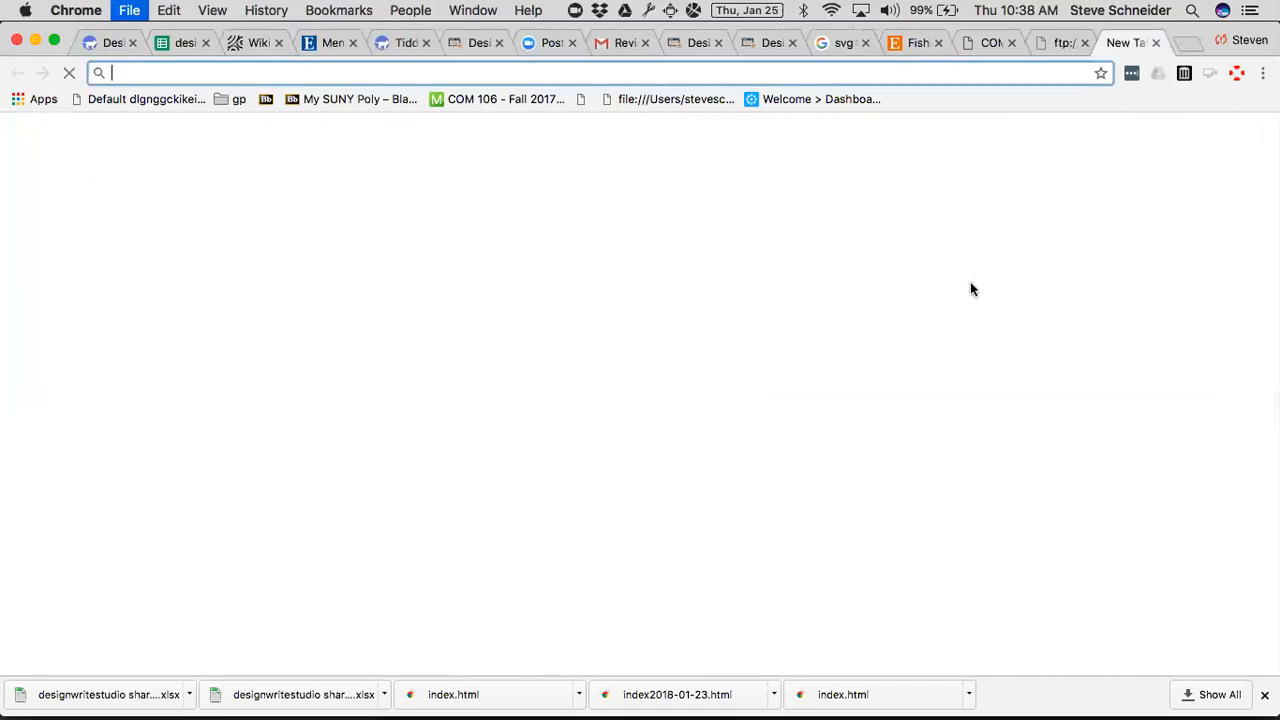
pyautogui.write('suny')
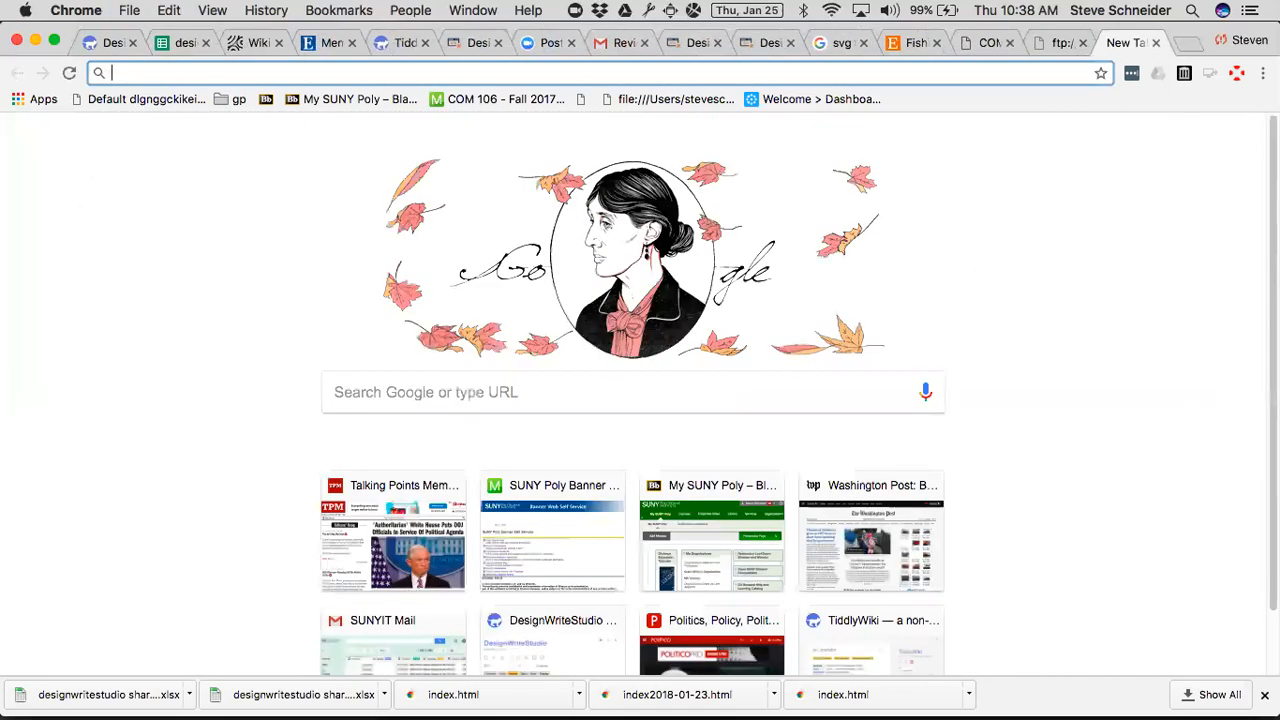
pyautogui.write('poly')
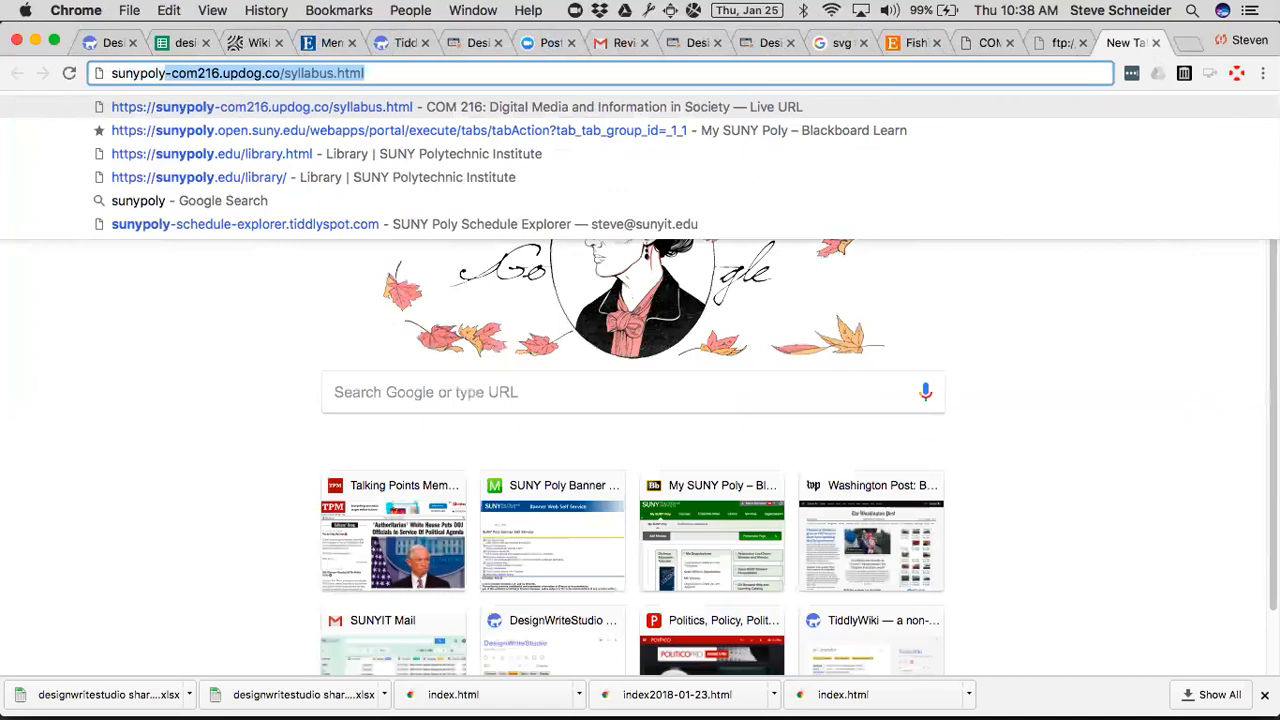
pyautogui.write('-steve-object')
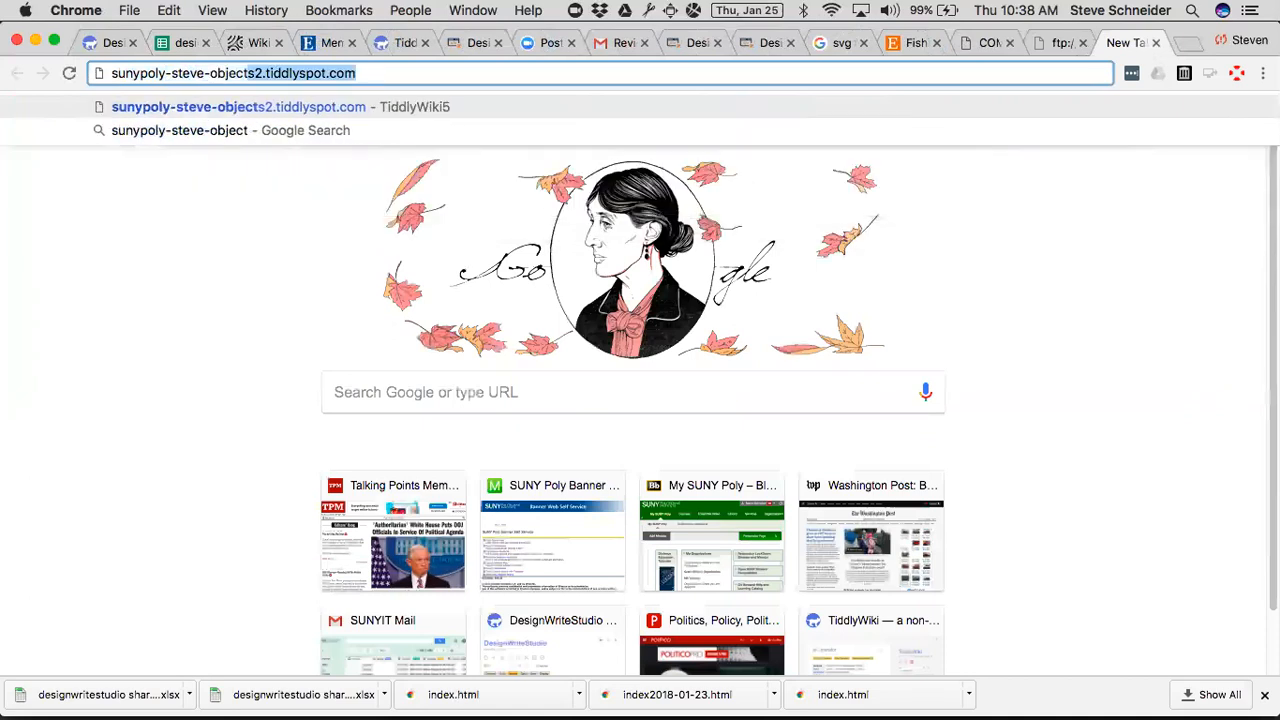
pyautogui.press('Return')
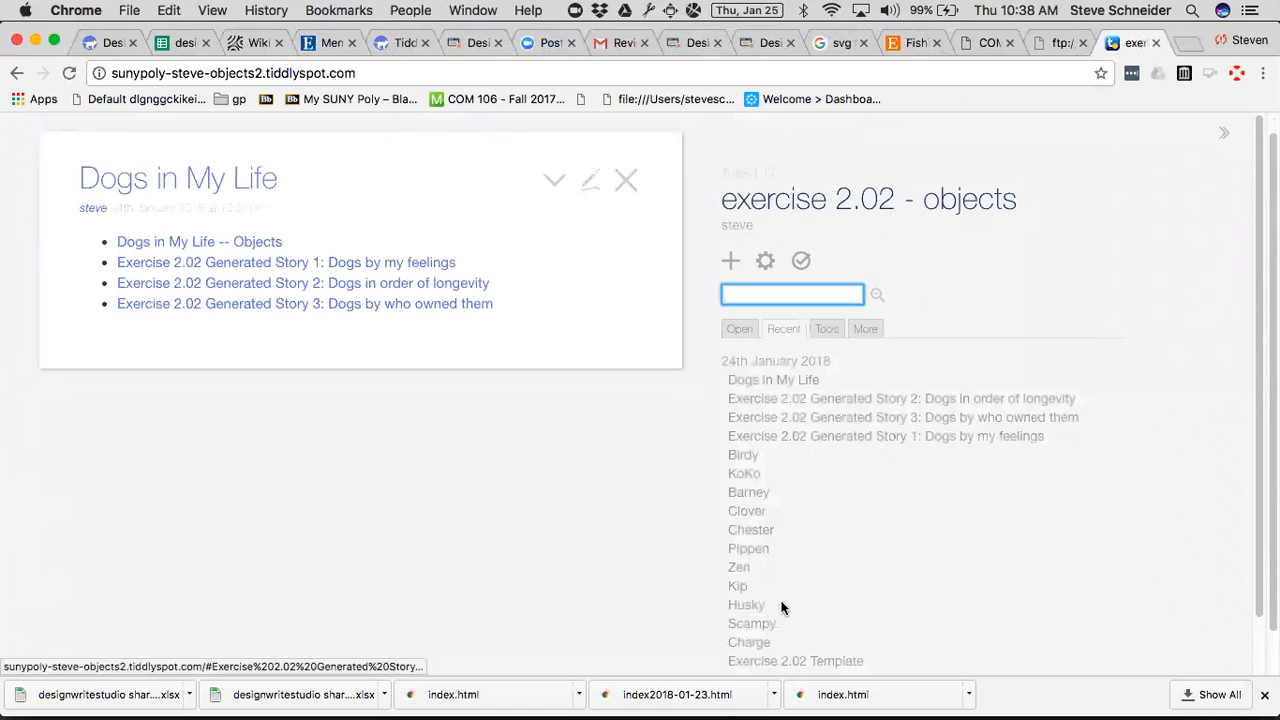
# View the Dogs in My Life -- Narrative and Dogs in My Life -- Objects tiddlers from the recent tiddlers list.
pyautogui.scroll(-2, 893, 559)
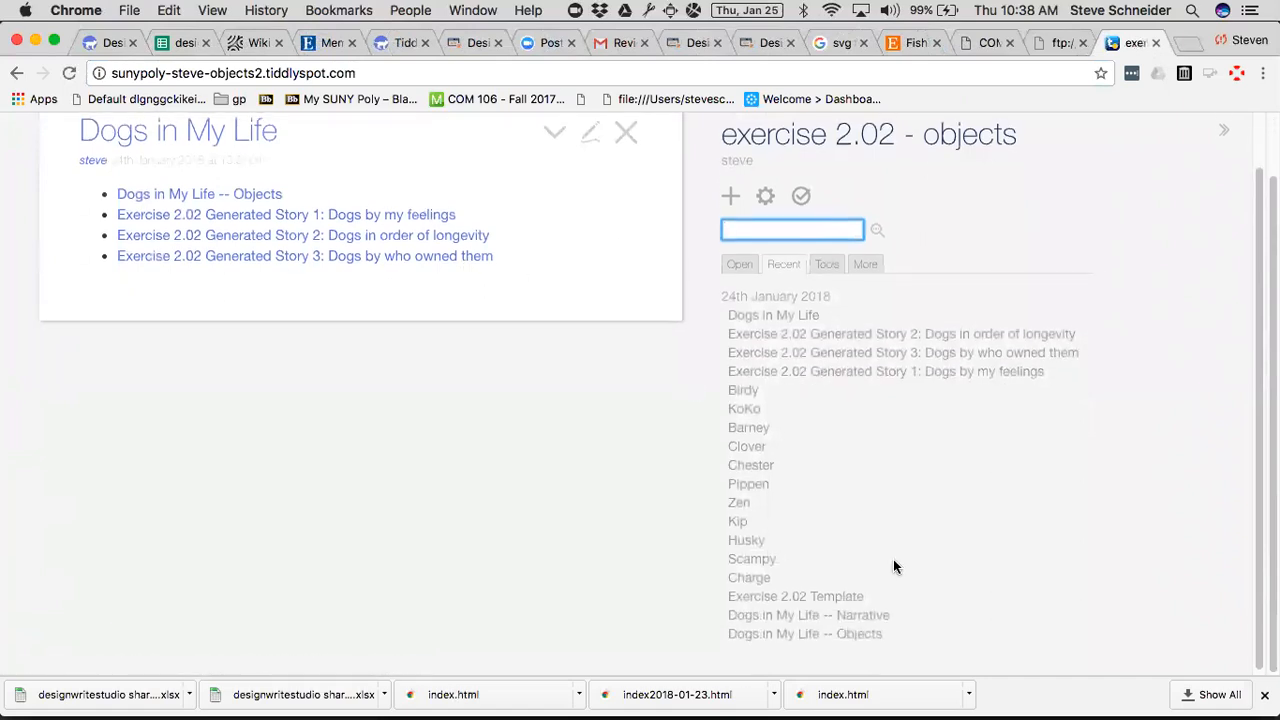
pyautogui.click(835, 619)
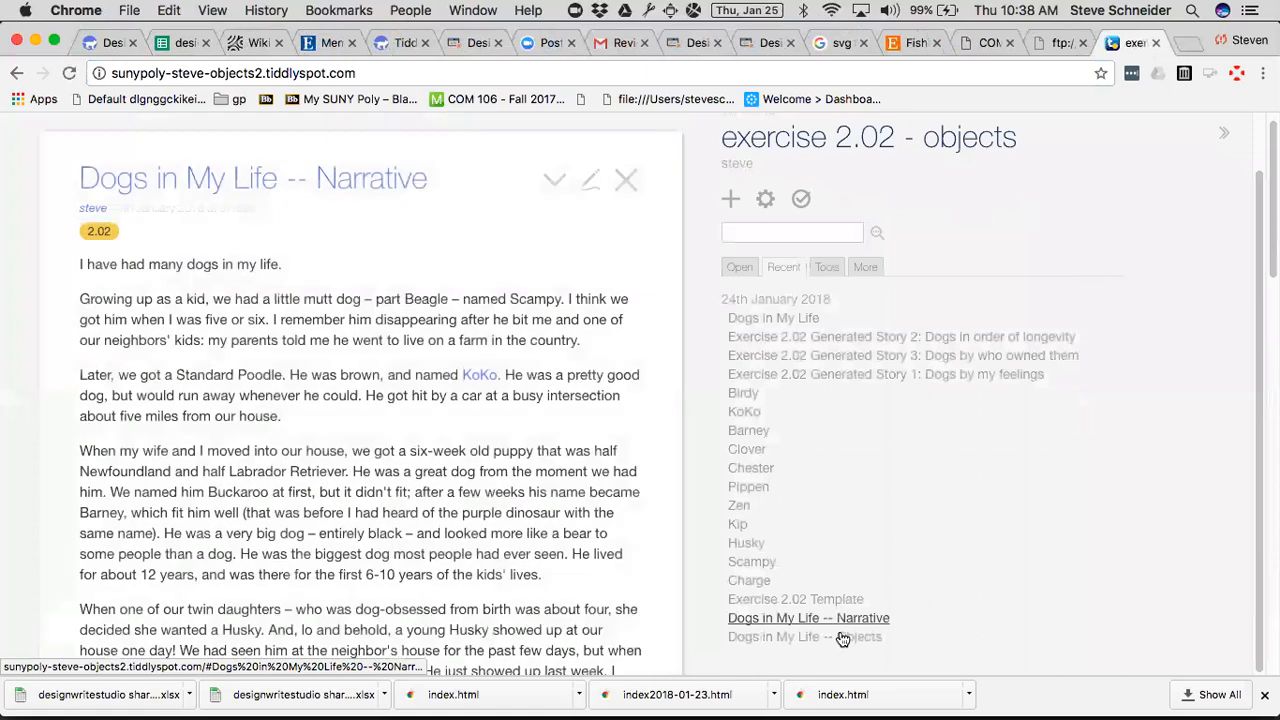
pyautogui.click(845, 636)
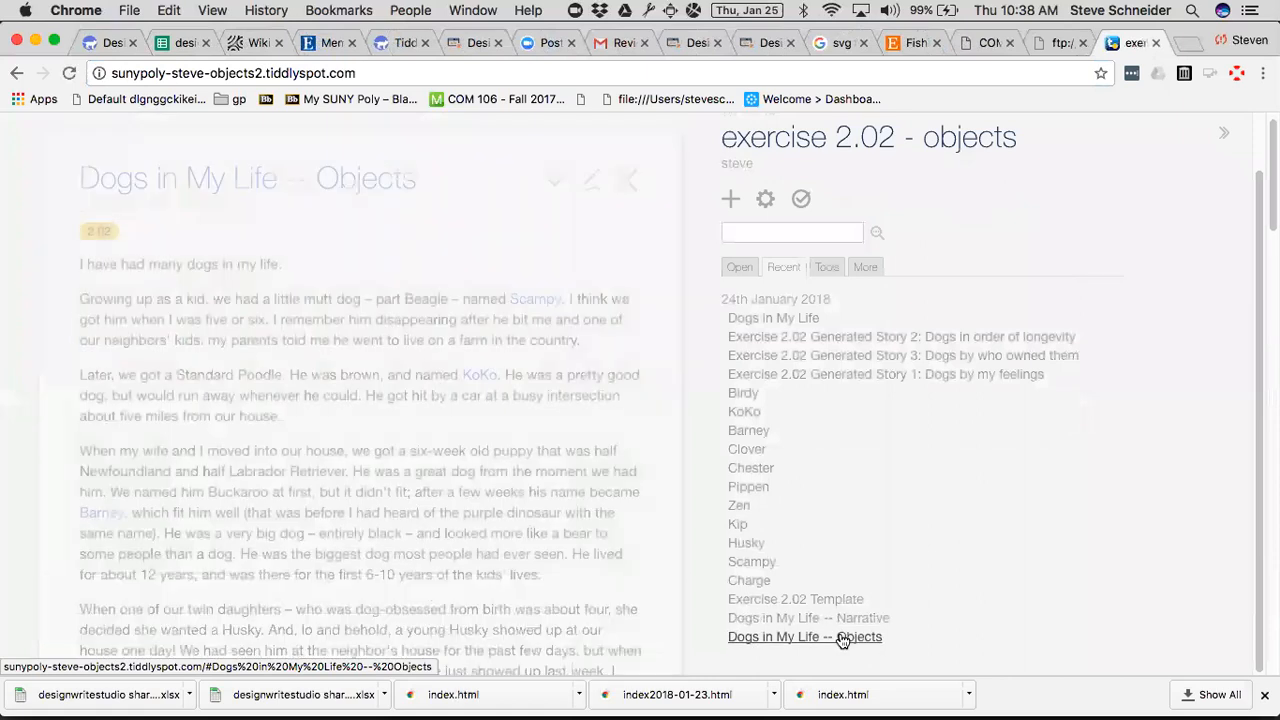
# Import the Dogs in My Life -- Narrative tiddler from the Exercise 2.02 Directions on designwritestudio.com into the exercise 2.02 - objects wiki and view it.
pyautogui.click(100, 43)
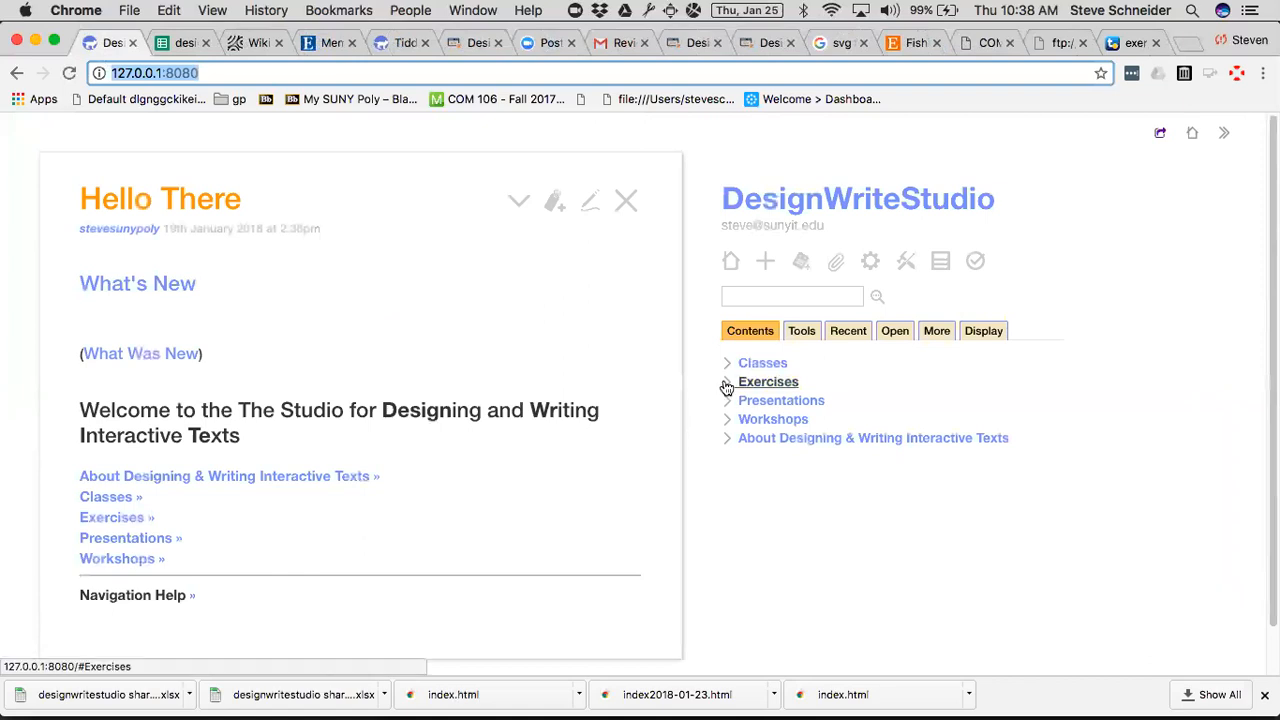
pyautogui.click(763, 44)
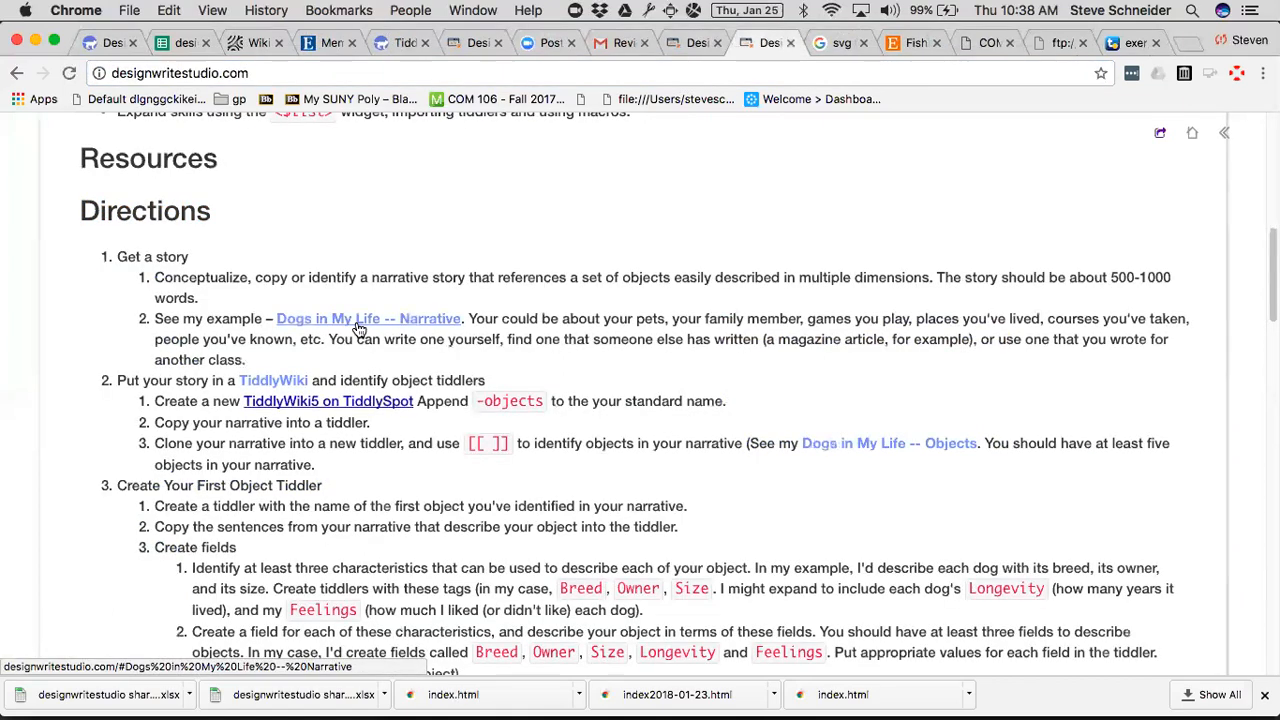
pyautogui.moveTo(358, 330); pyautogui.dragTo(1077, 180)
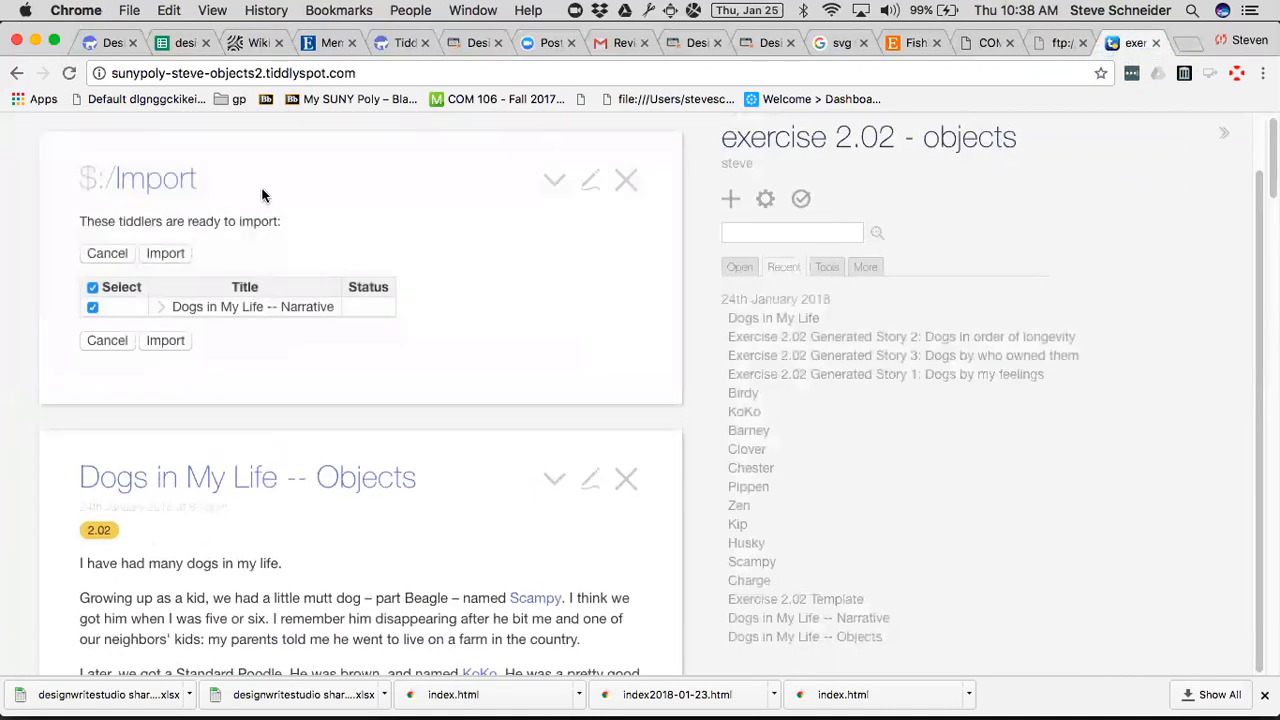
pyautogui.click(170, 252)
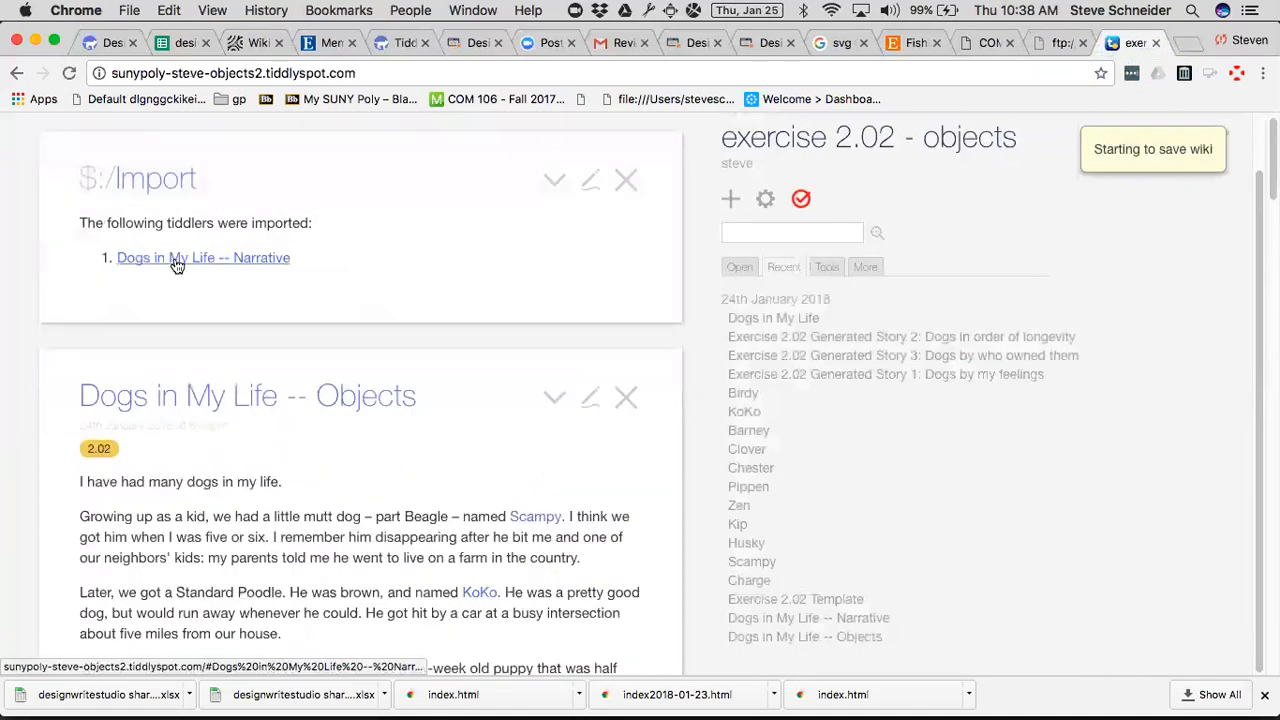
pyautogui.scroll(-3, 172, 260)
pyautogui.scroll(-10, 172, 260)
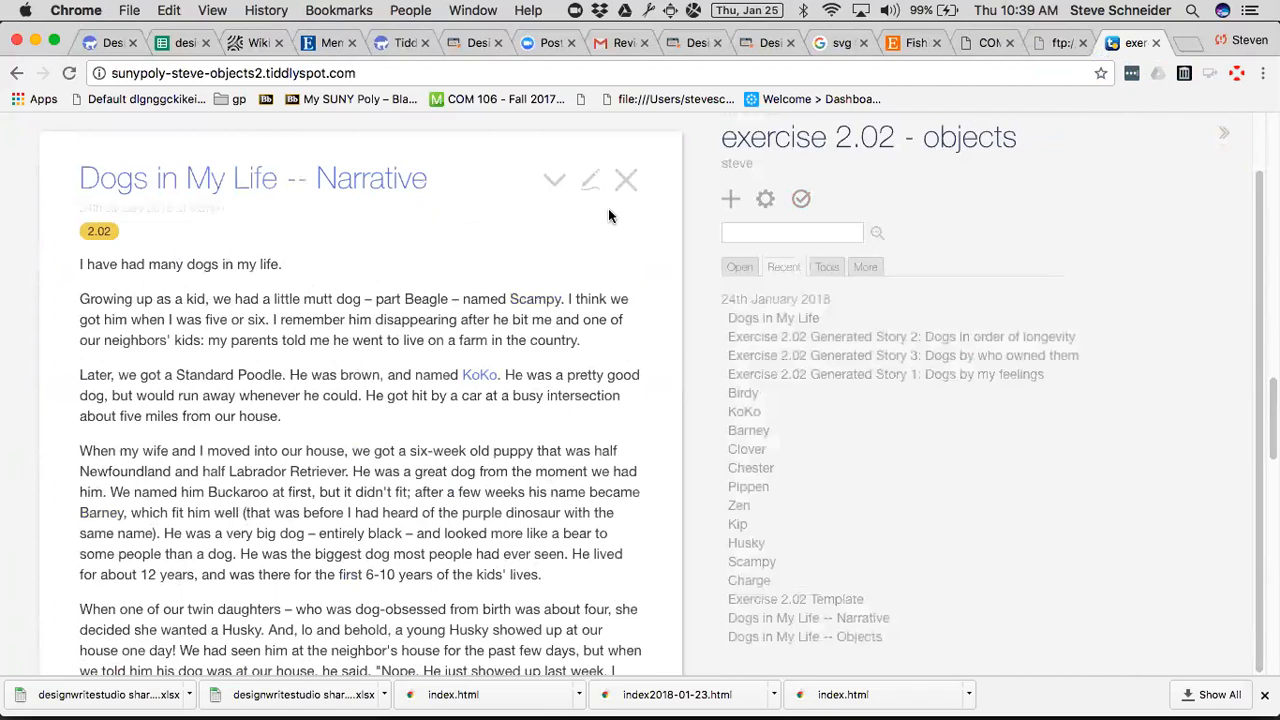
# Display the TiddlySpot saving settings in the wiki's control panel.
pyautogui.click(766, 199)
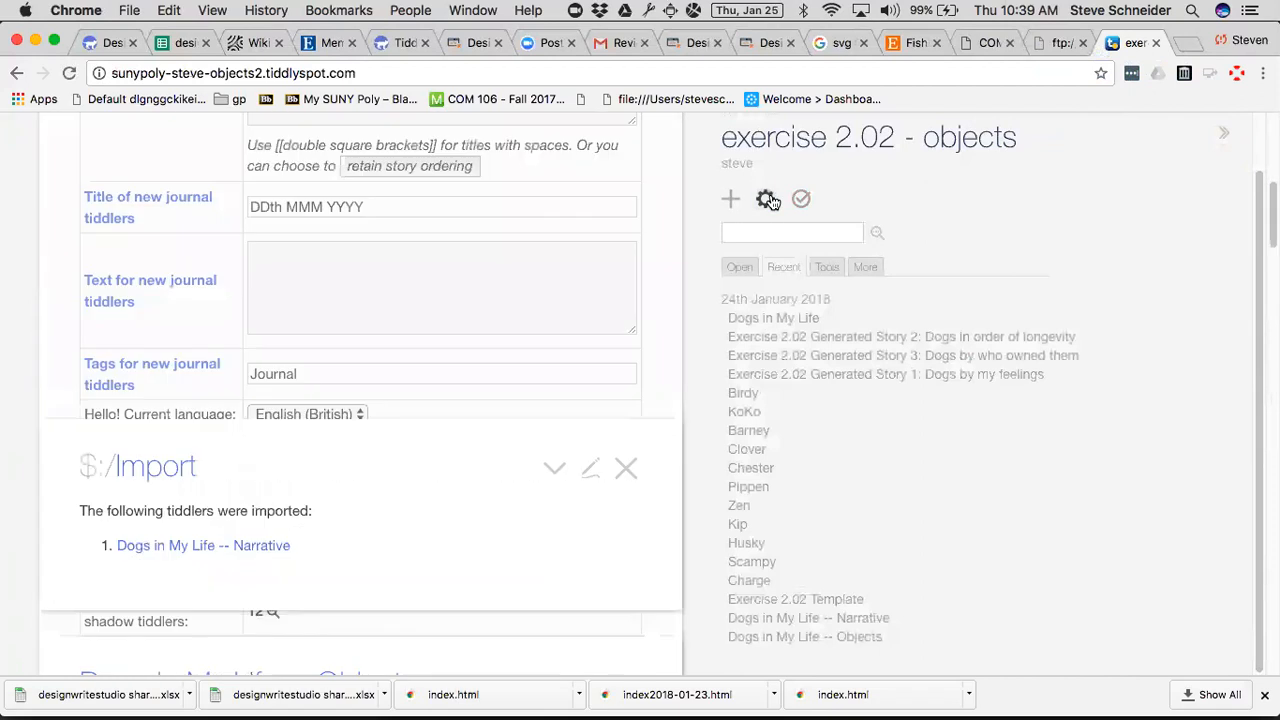
pyautogui.click(264, 236)
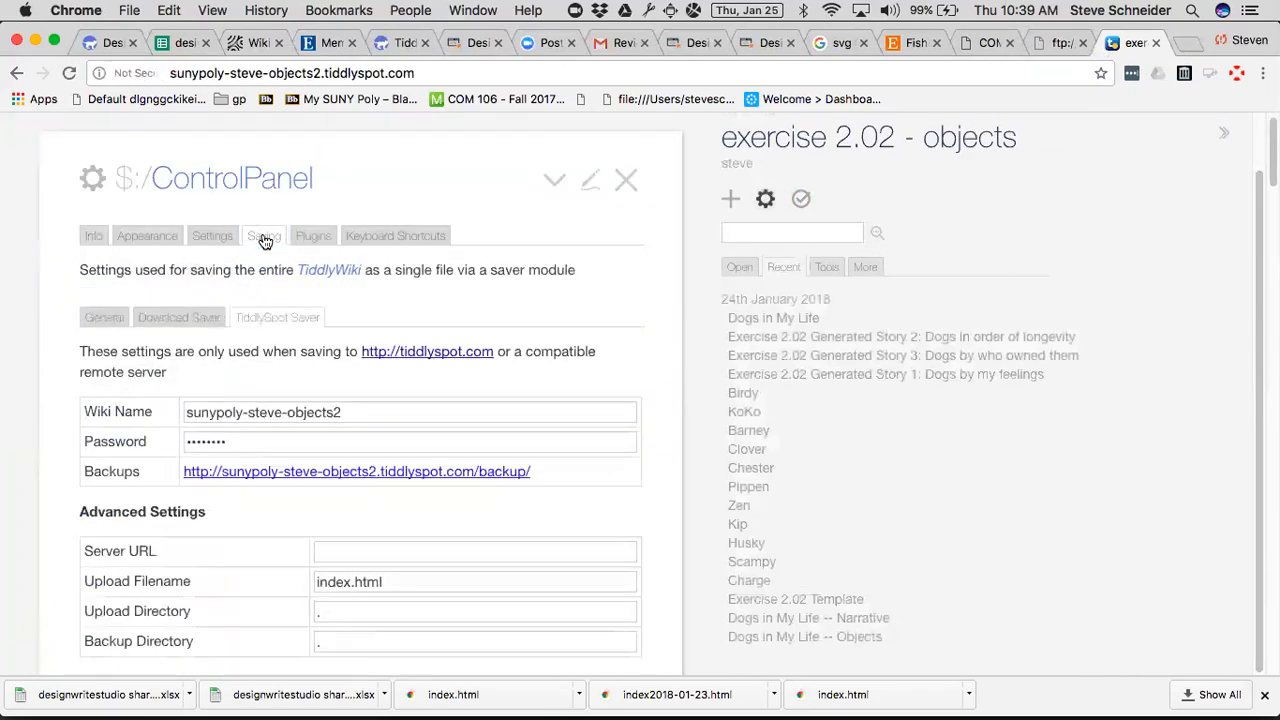
# Open the objects2 wiki's backup listing and load the latest backup, index.20180125.07391.
pyautogui.click(314, 475)
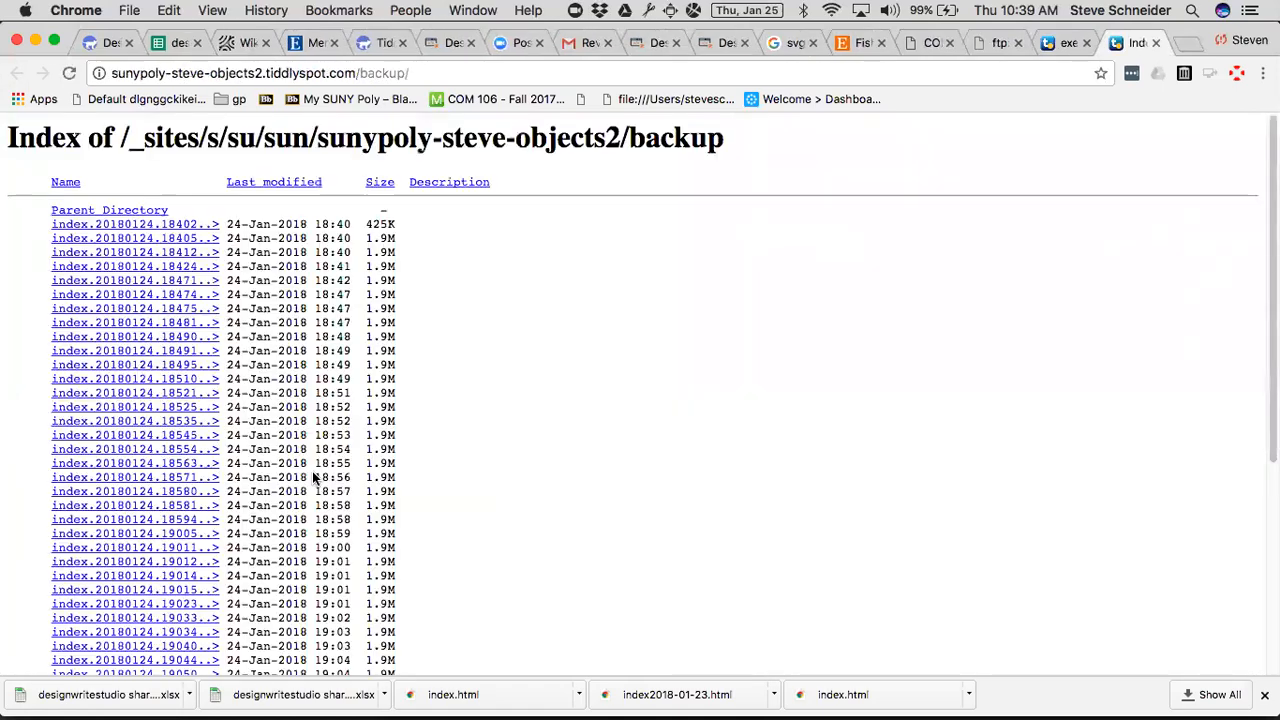
pyautogui.scroll(-5, 620, 533)
pyautogui.scroll(5, 620, 535)
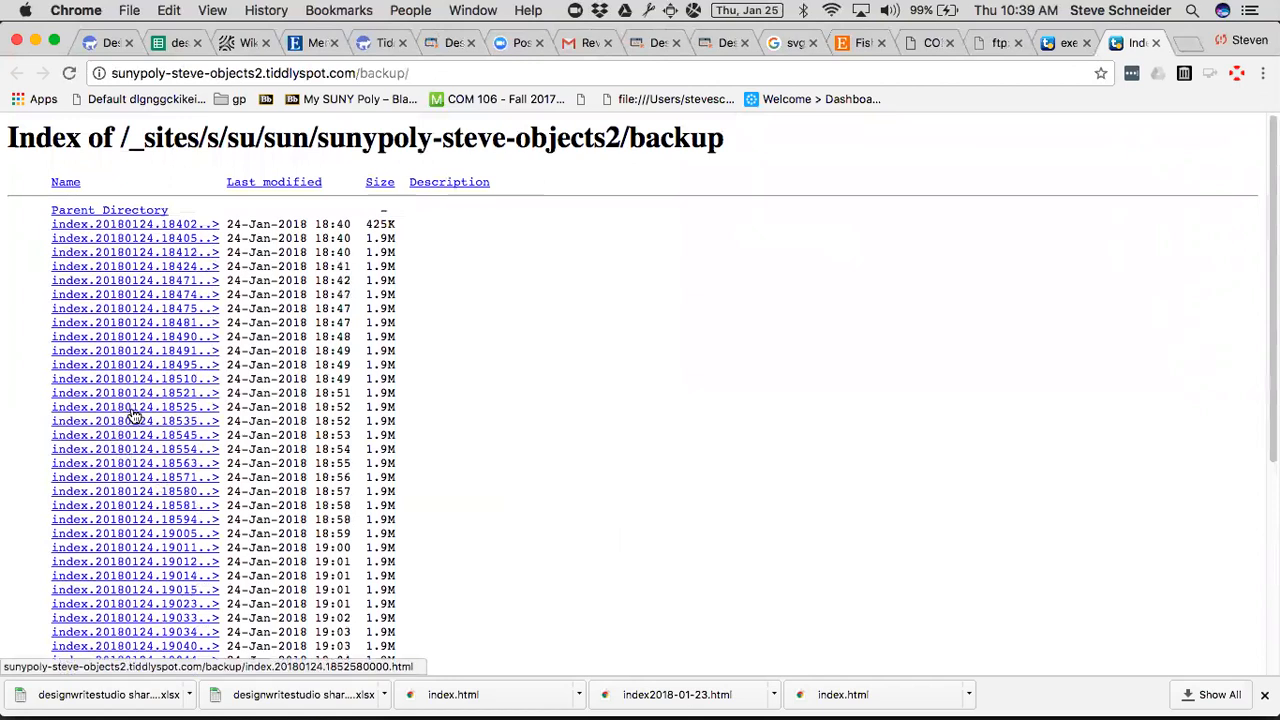
pyautogui.scroll(-7, 559, 561)
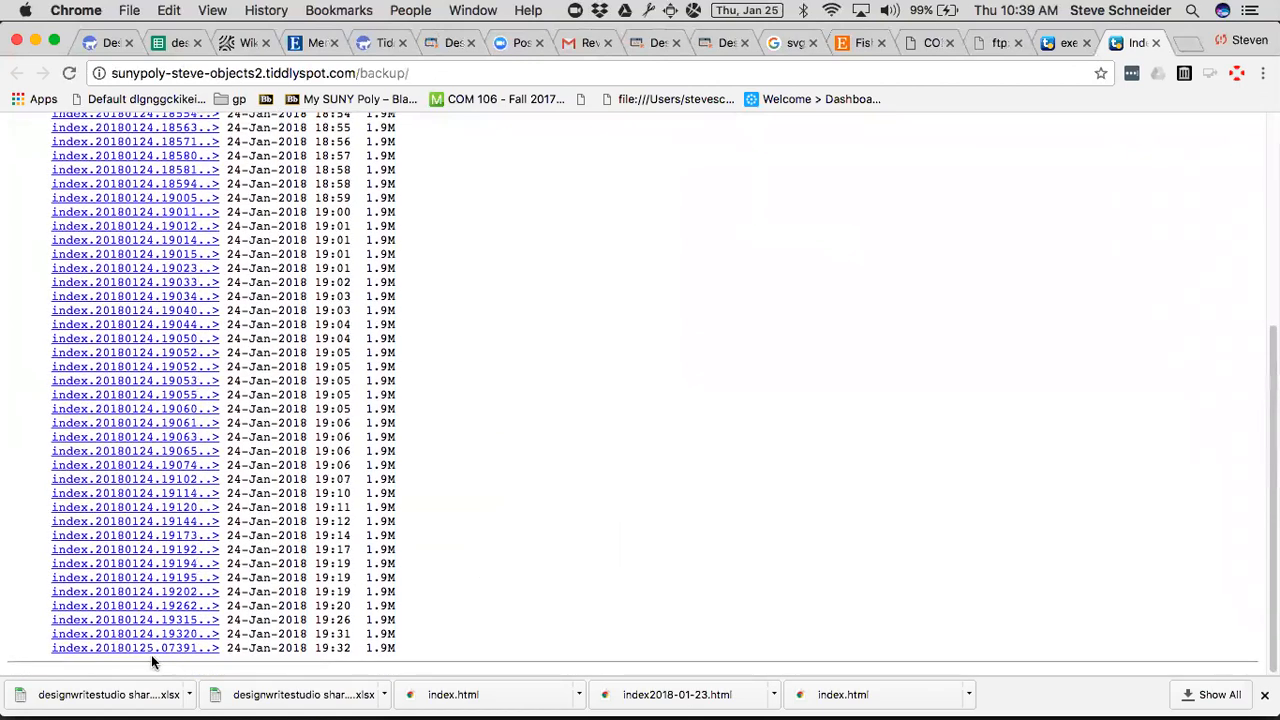
pyautogui.click(160, 649)
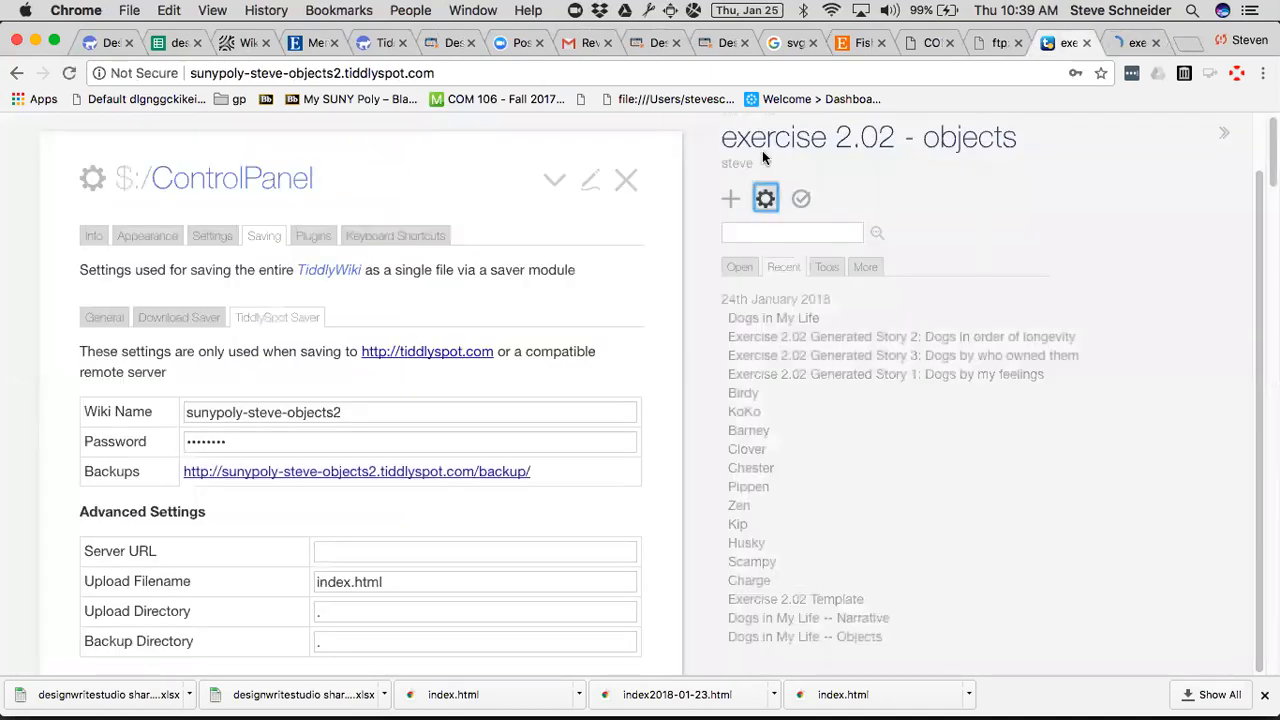
# Close the wiki's control panel and arrange the exercise 2.02 - objects window beside the designwritestudio.com directions window.
pyautogui.click(264, 279)
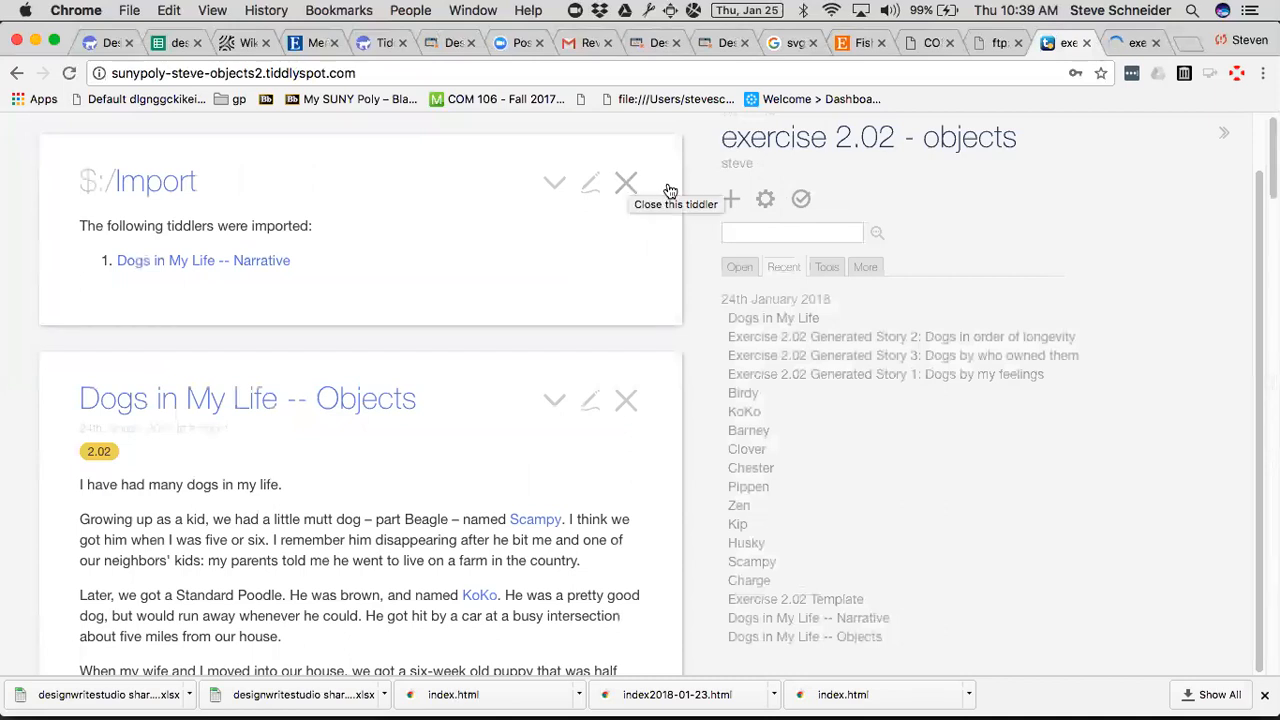
pyautogui.press('alt+super+i')
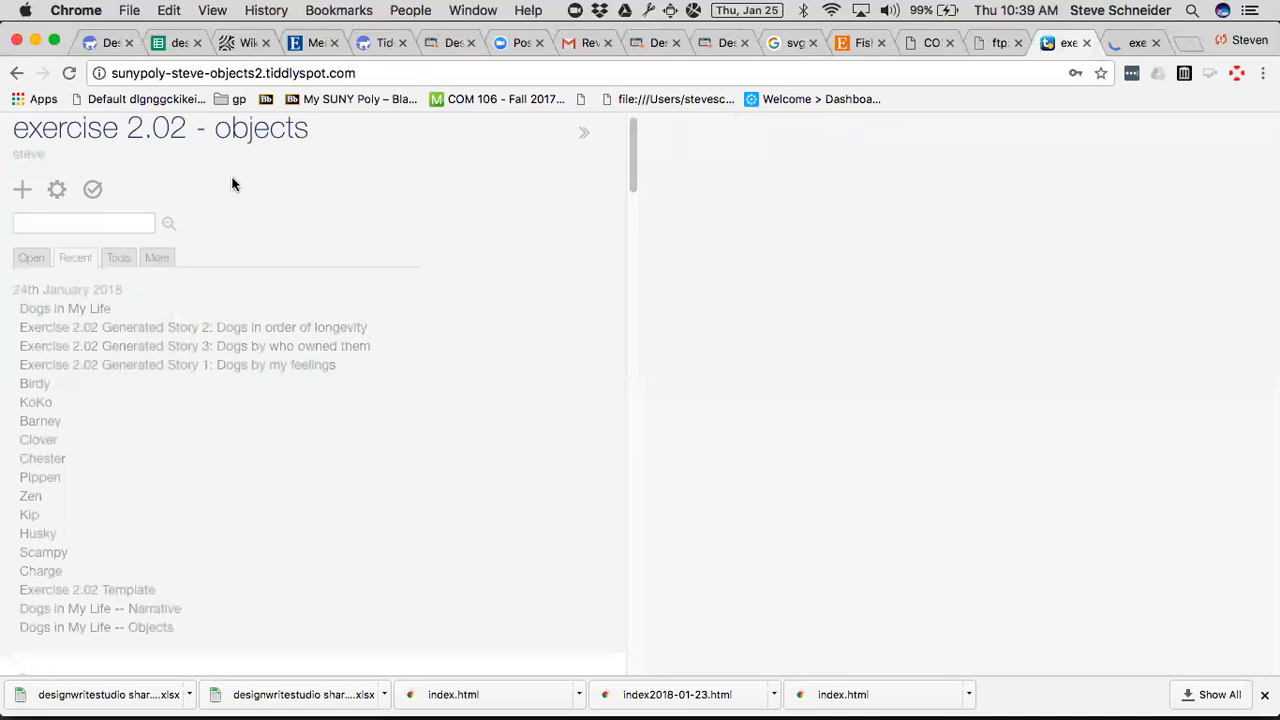
pyautogui.press('super+alt+Right')
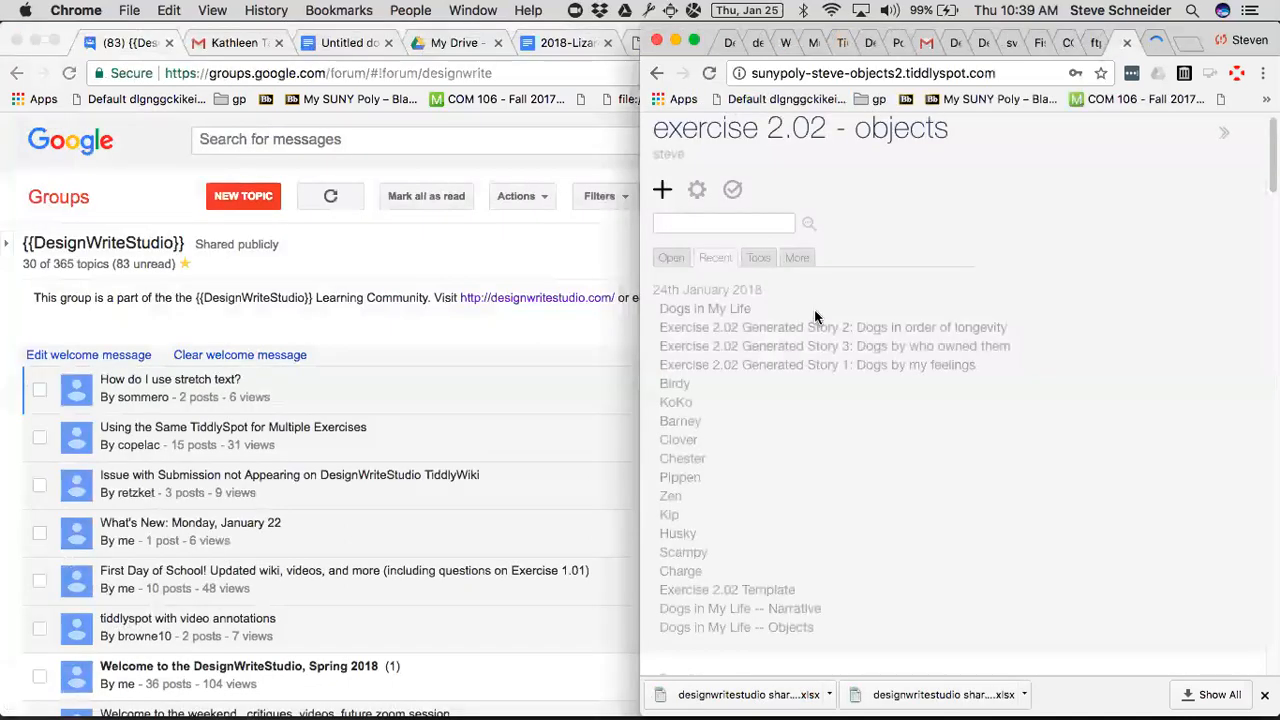
pyautogui.press('super+grave')
pyautogui.press('super+grave')
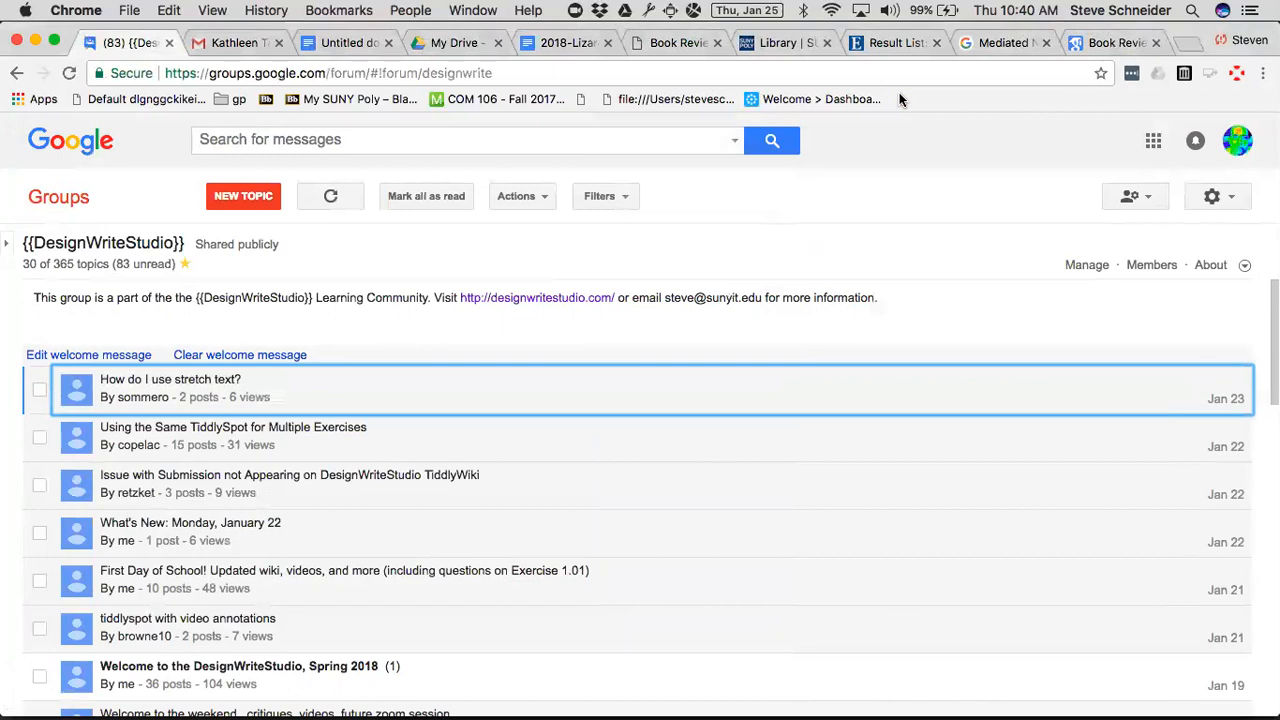
pyautogui.press('super+grave')
pyautogui.press('super+grave')
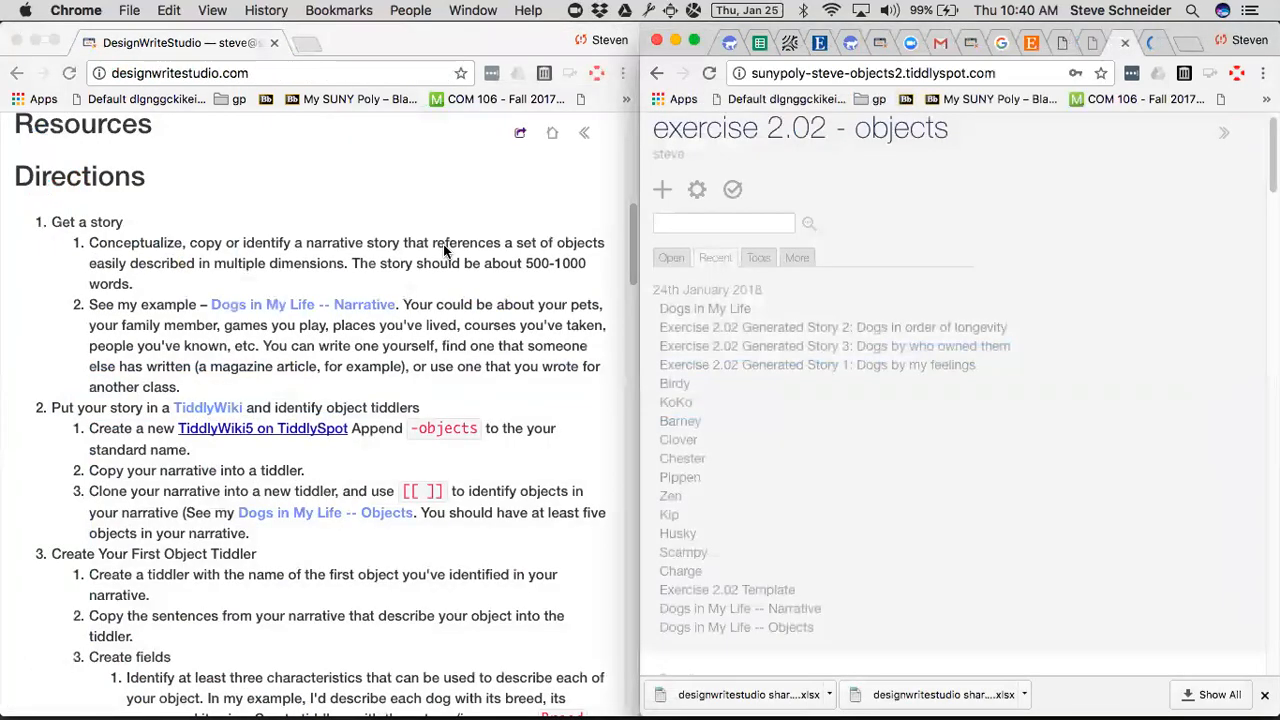
# Review the Exercise 2.02 directions on putting a story in a TiddlyWiki, creating object tiddlers with fields, and cloning them.
pyautogui.scroll(-3, 405, 330)
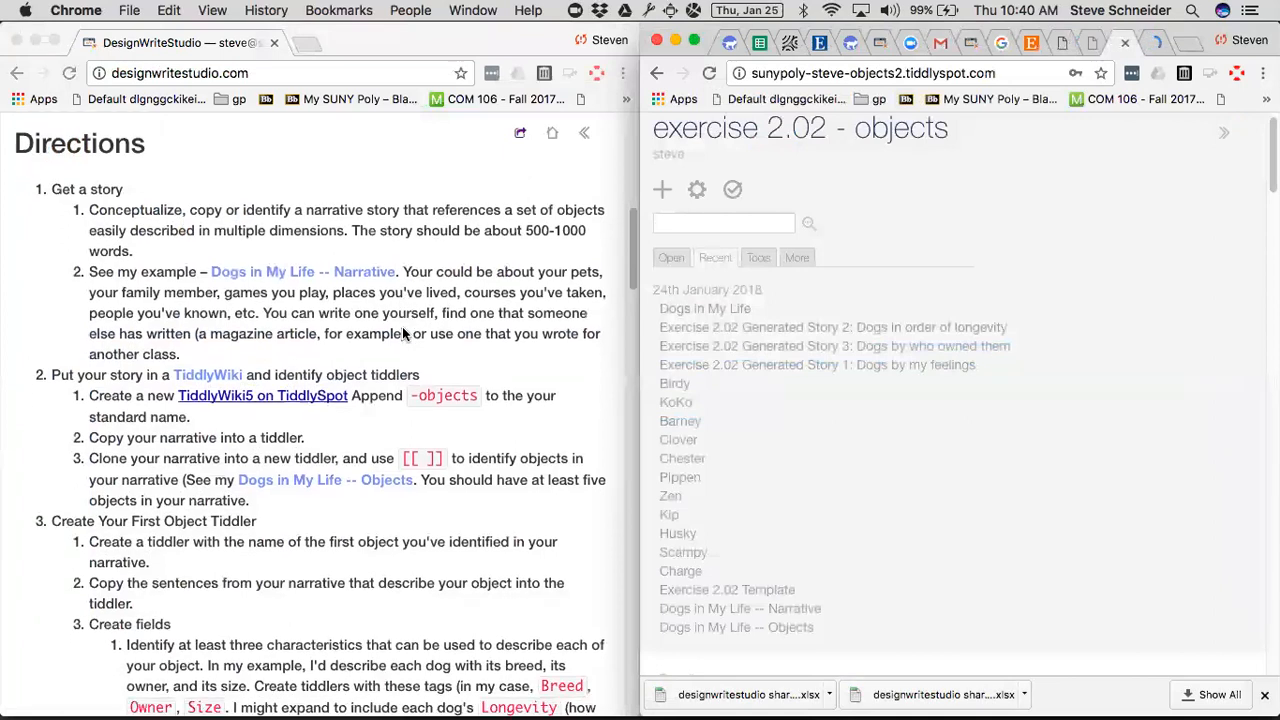
pyautogui.scroll(-6, 402, 326)
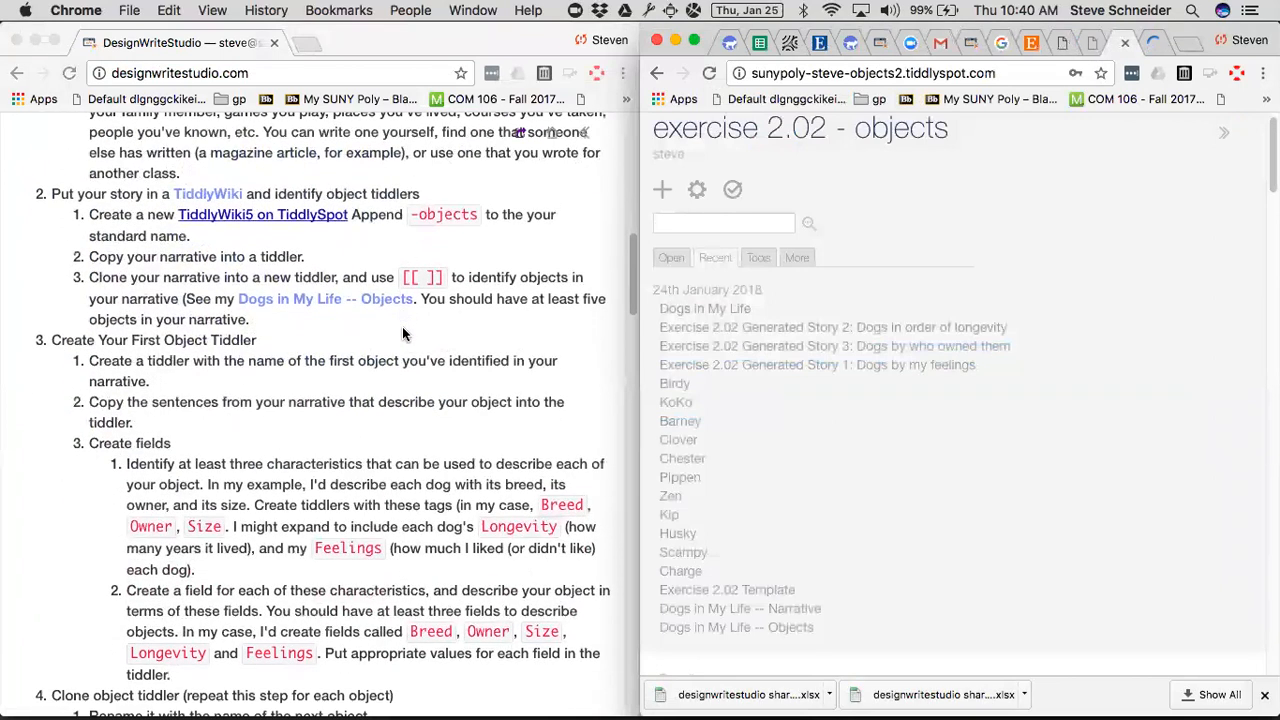
pyautogui.scroll(-5, 402, 326)
pyautogui.scroll(5, 402, 326)
pyautogui.scroll(-2, 402, 326)
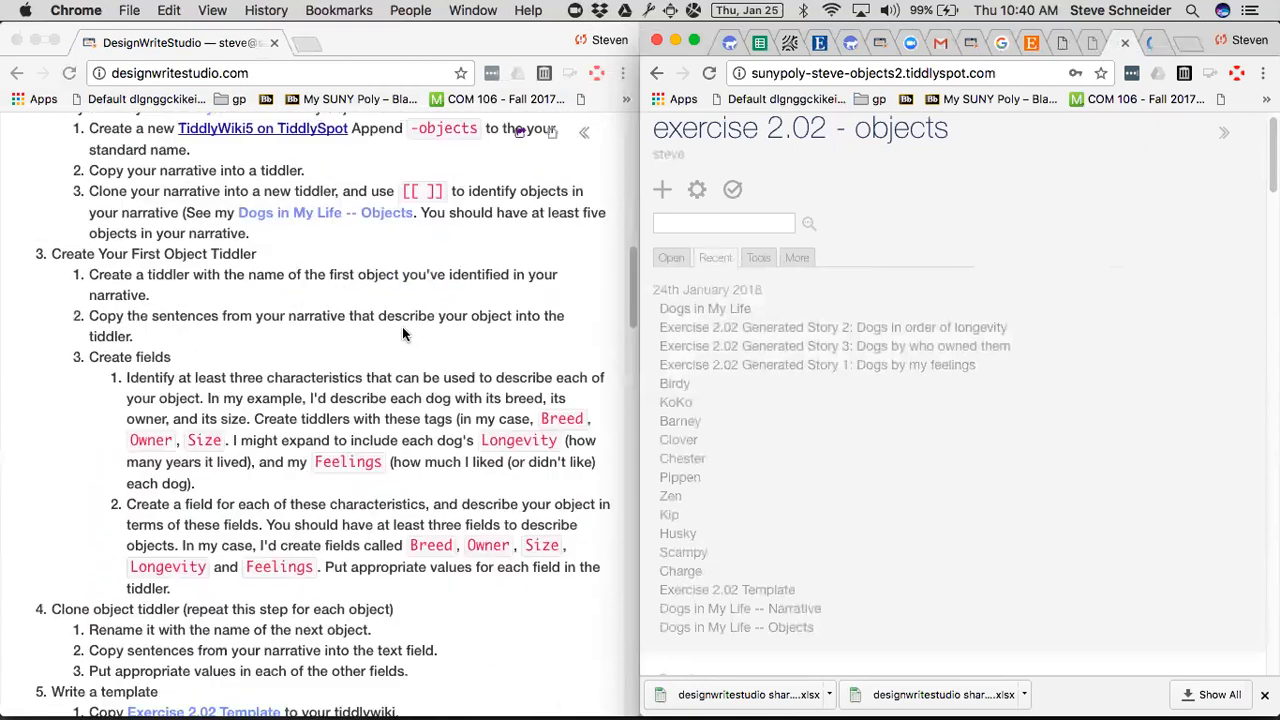
pyautogui.scroll(-2, 402, 326)
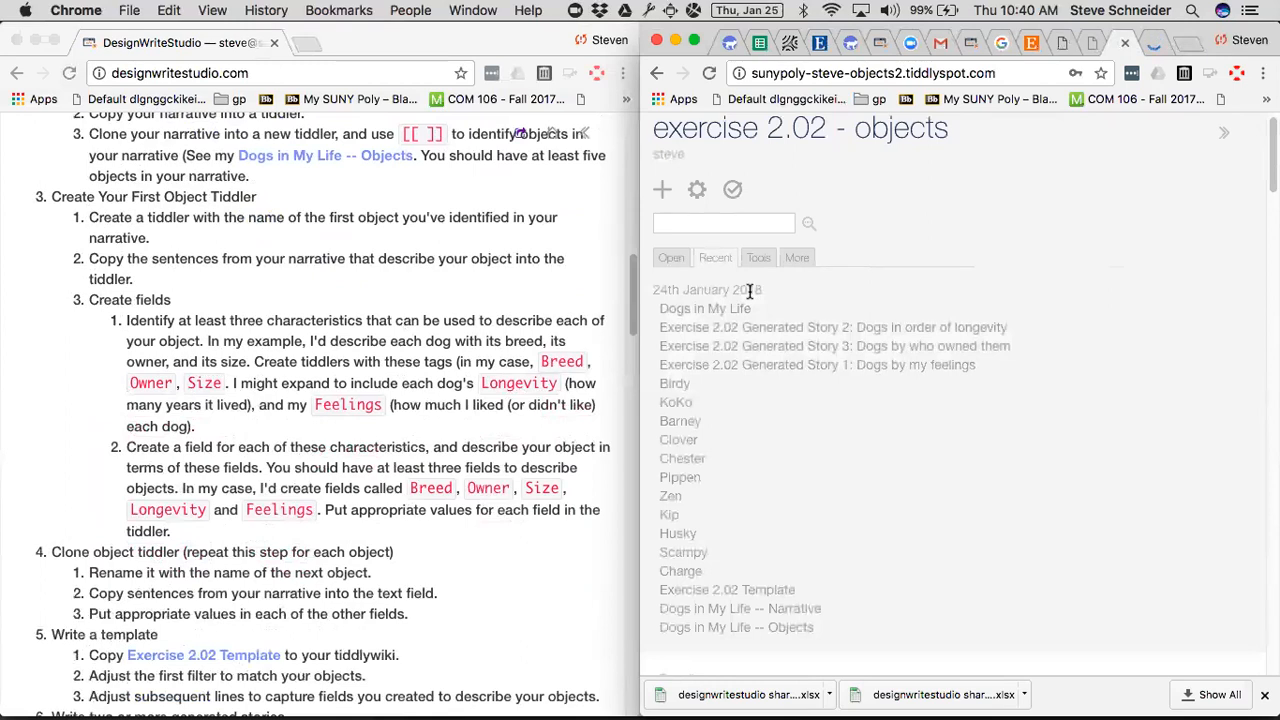
pyautogui.scroll(1, 369, 291)
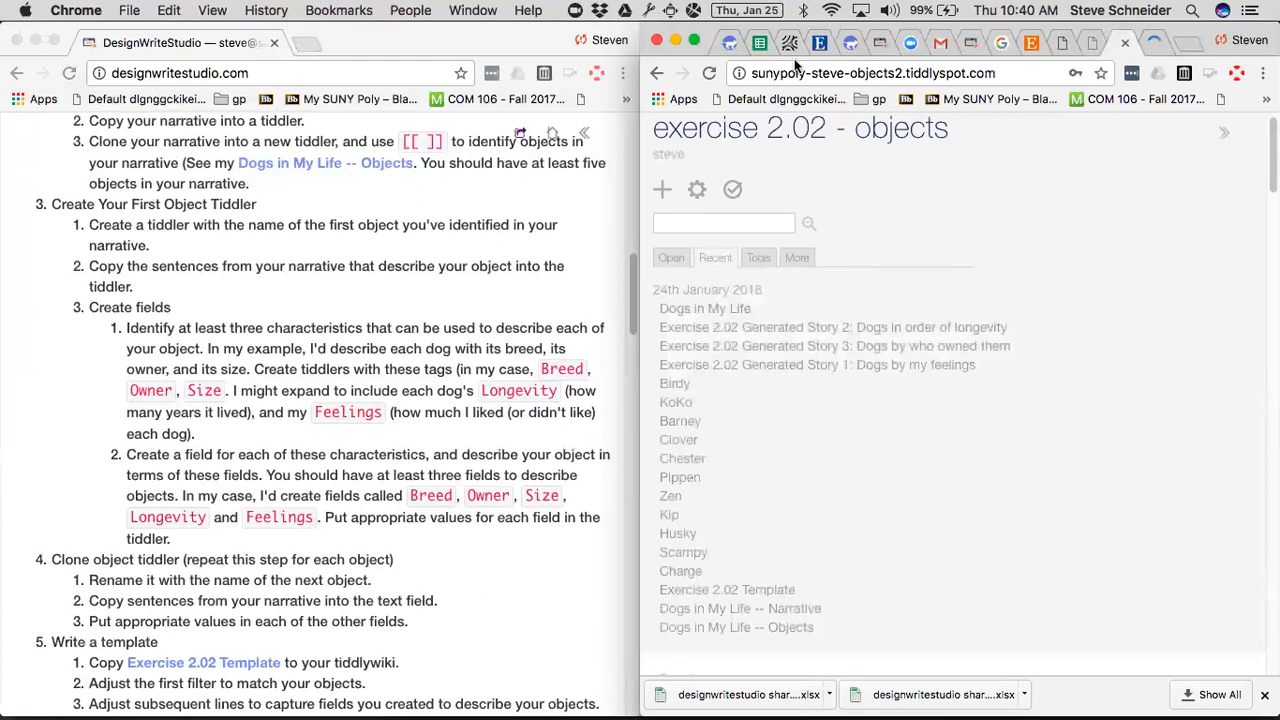
pyautogui.scroll(5, 318, 325)
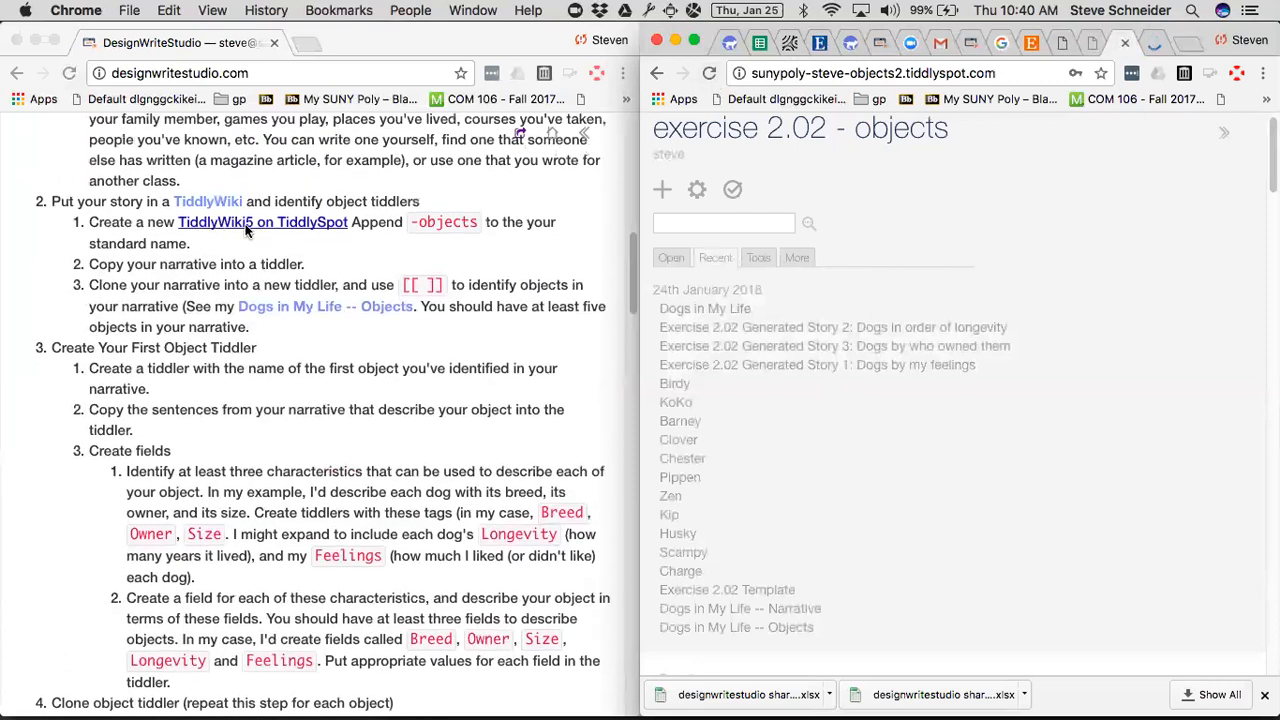
# Open the TiddlyWiki5 on TiddlySpot setup page and enter a site id combining sunypoly, the author's first name and objects, separated by hyphens.
pyautogui.click(246, 229)
pyautogui.click(246, 229)
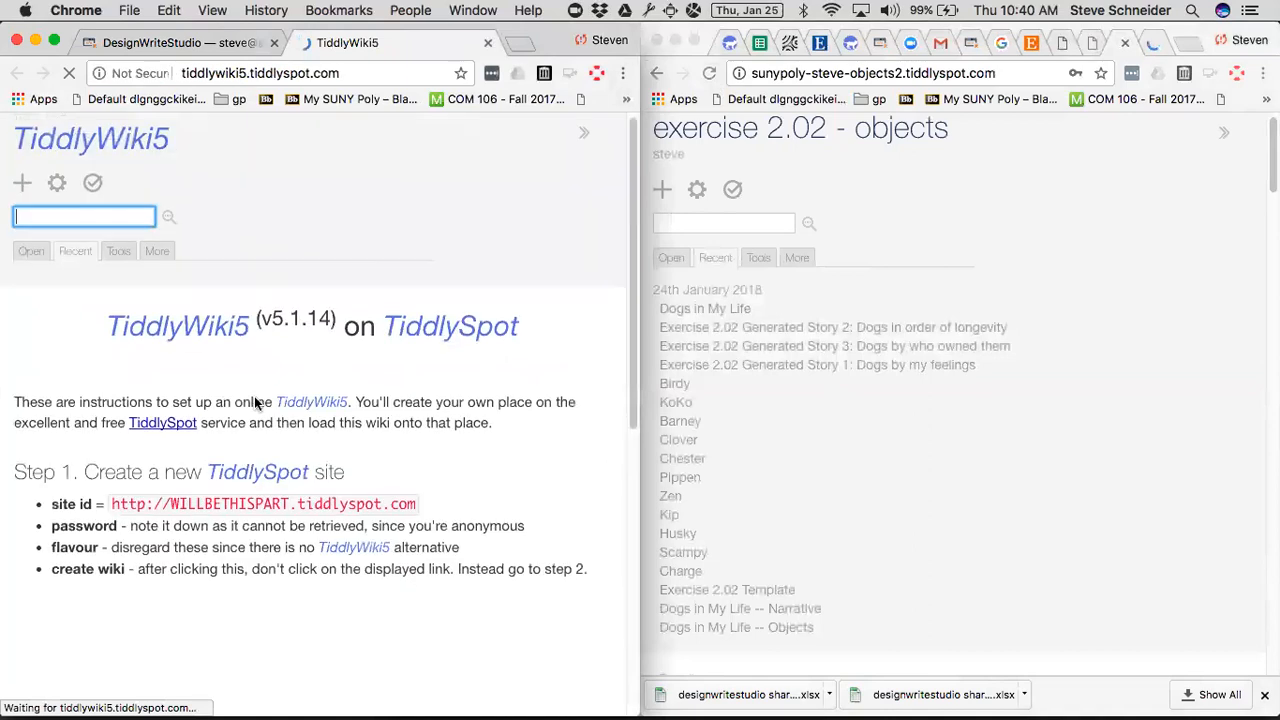
pyautogui.scroll(-3, 279, 492)
pyautogui.click(279, 492)
pyautogui.write('sunypoly-ste')
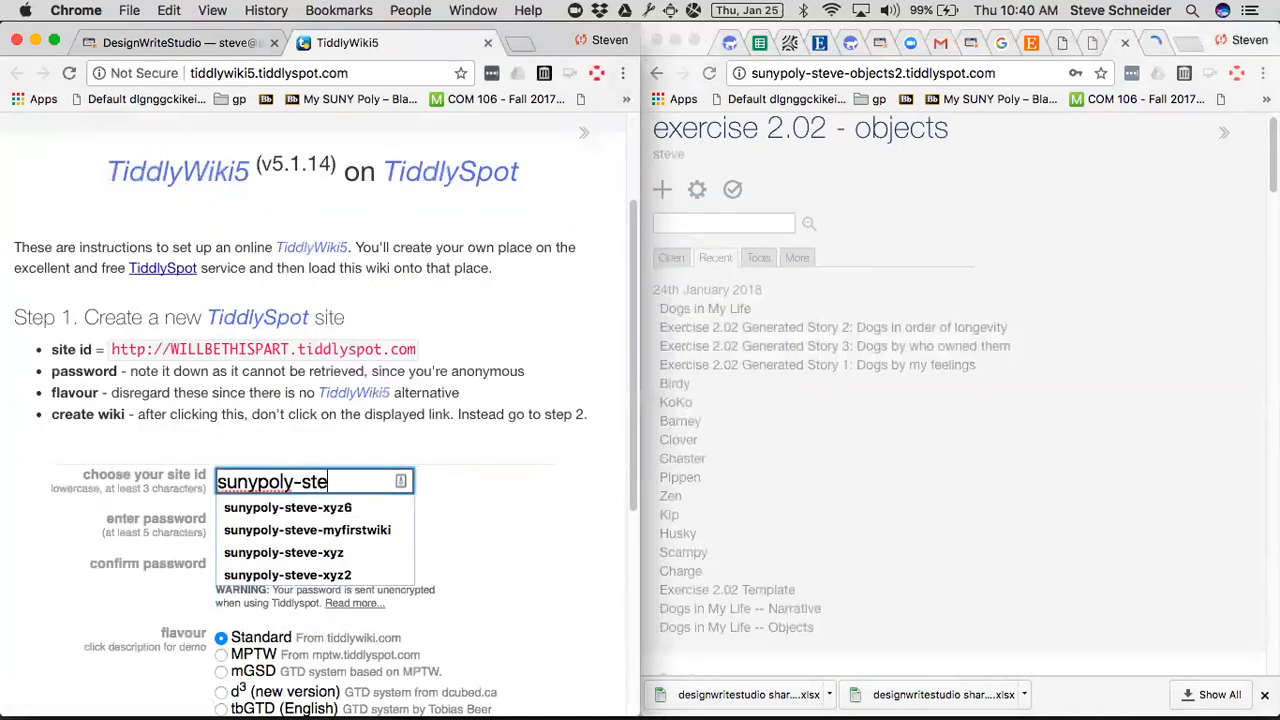
pyautogui.write('ve-objects')
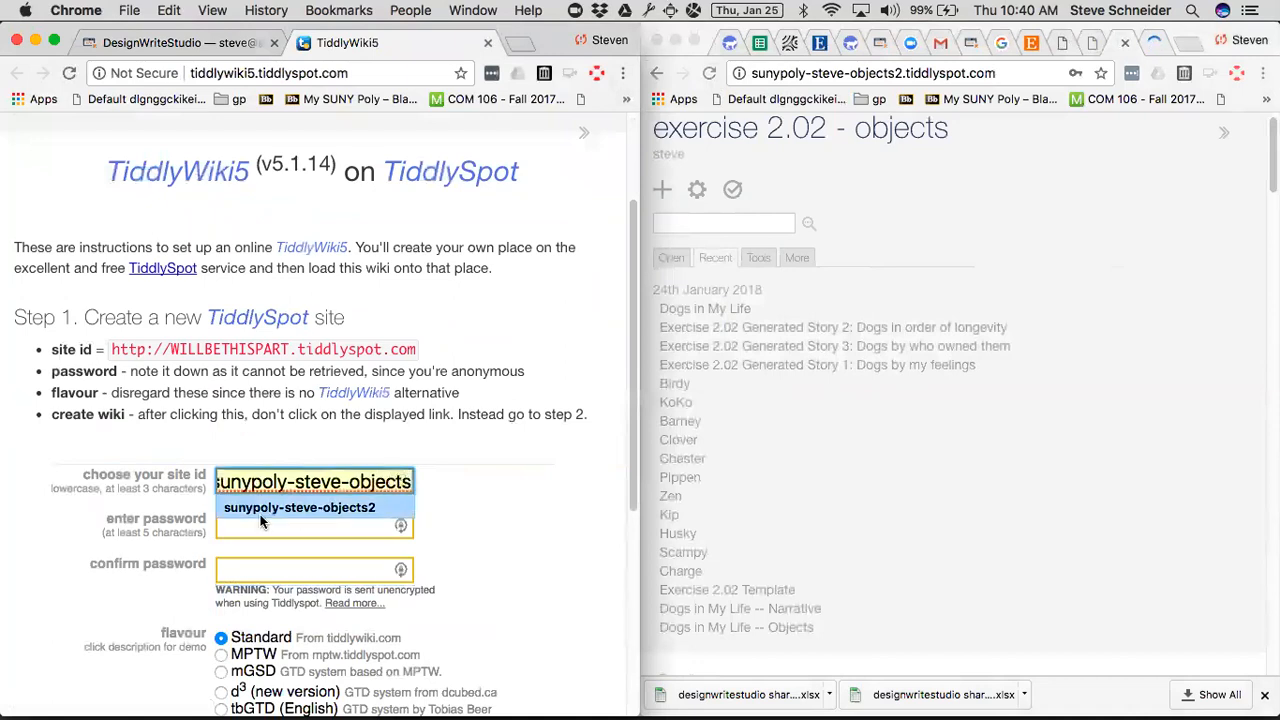
pyautogui.tripleClick(289, 484)
pyautogui.press('super+c')
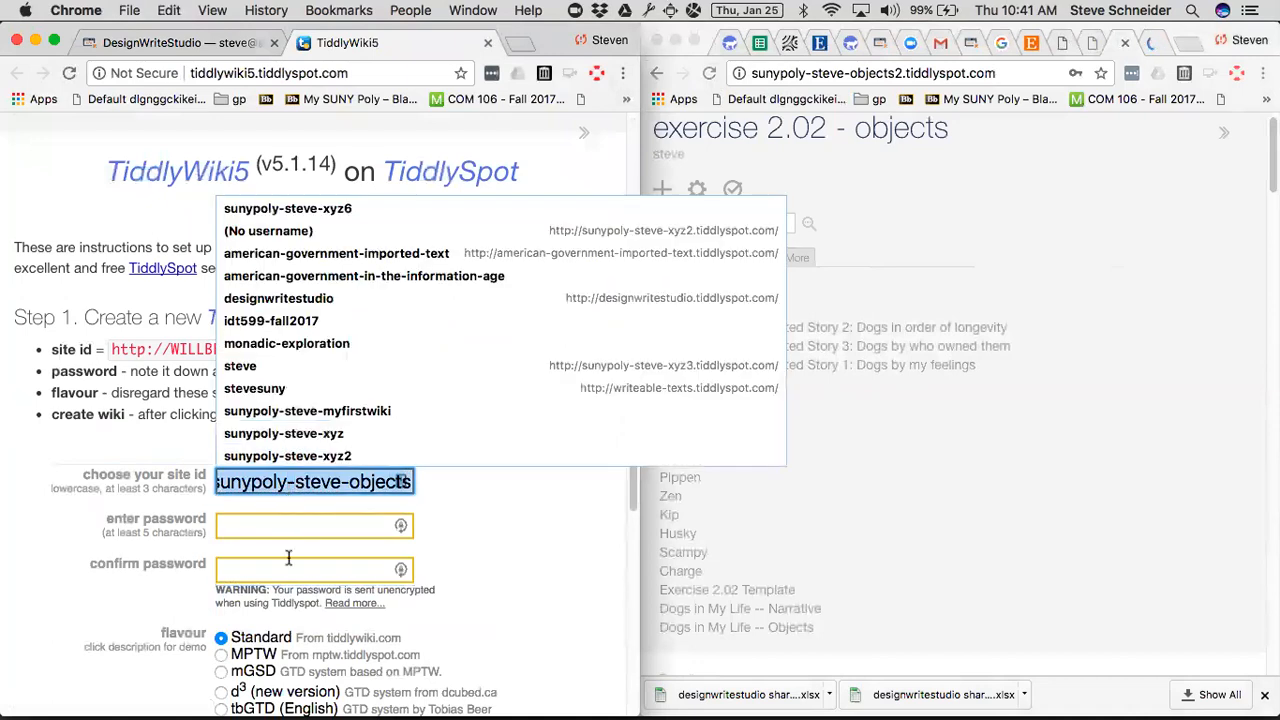
# Enter and confirm the site password and create the wiki with the Standard flavour.
pyautogui.click(303, 537)
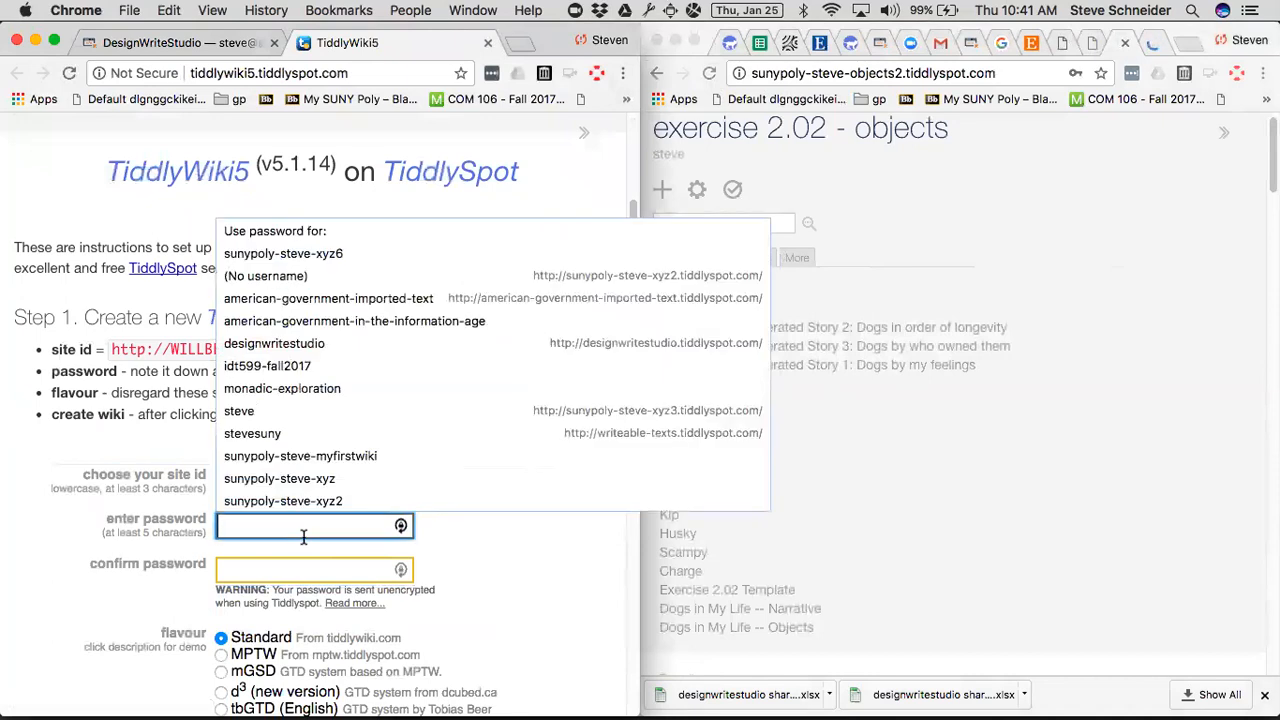
pyautogui.write('*********')
pyautogui.press('Tab')
pyautogui.write('*********')
pyautogui.press('Tab')
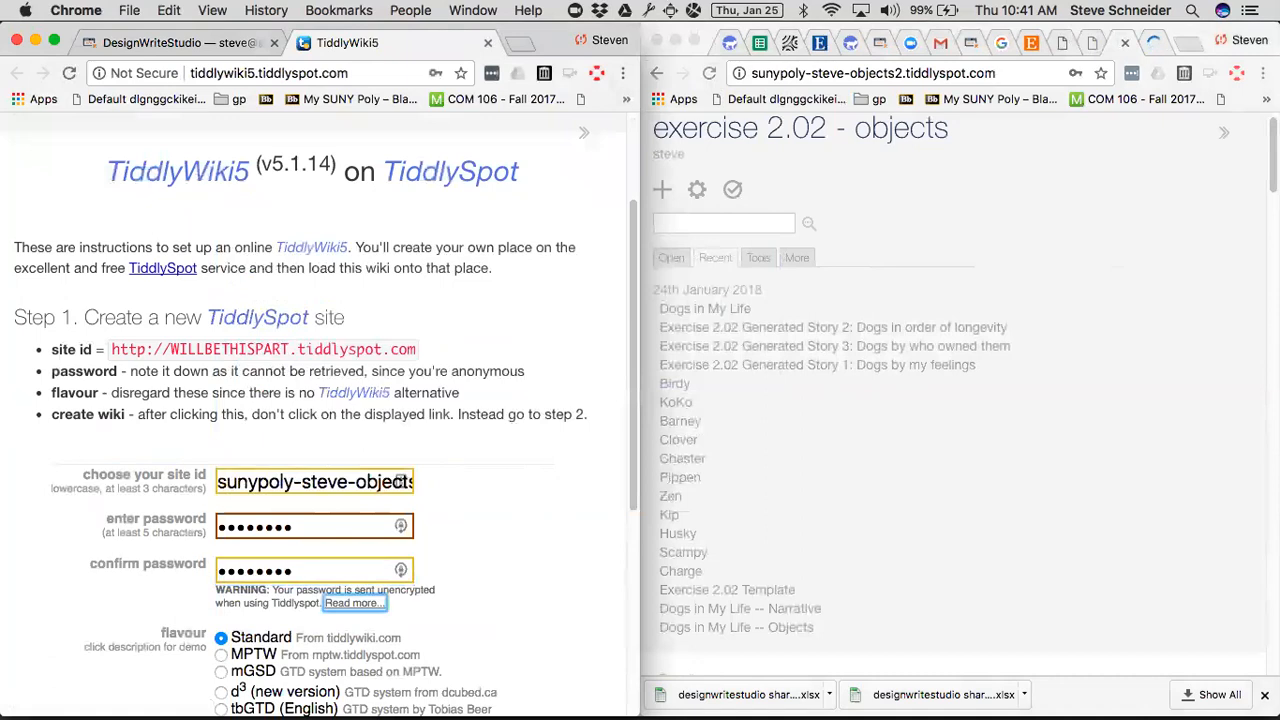
pyautogui.scroll(-3, 352, 432)
pyautogui.click(355, 450)
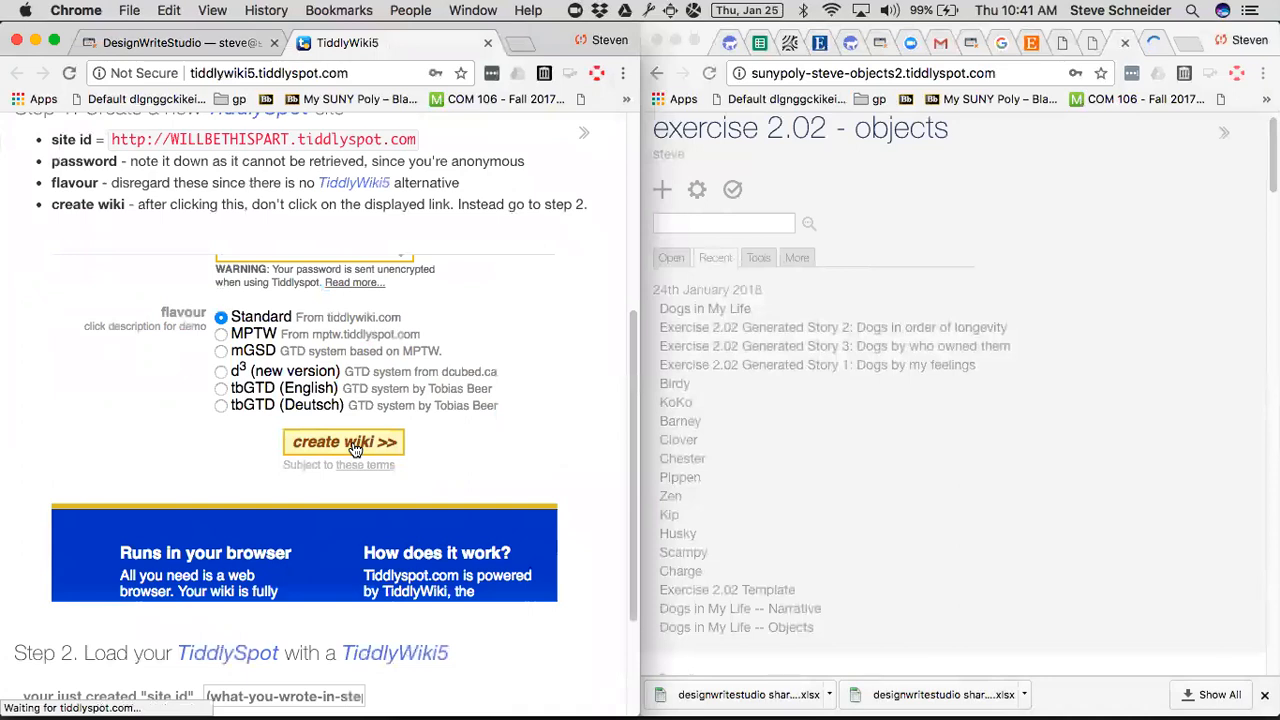
# Load TiddlyWiki5 onto the created TiddlySpot site using the same site id and the site password.
pyautogui.scroll(-3, 355, 450)
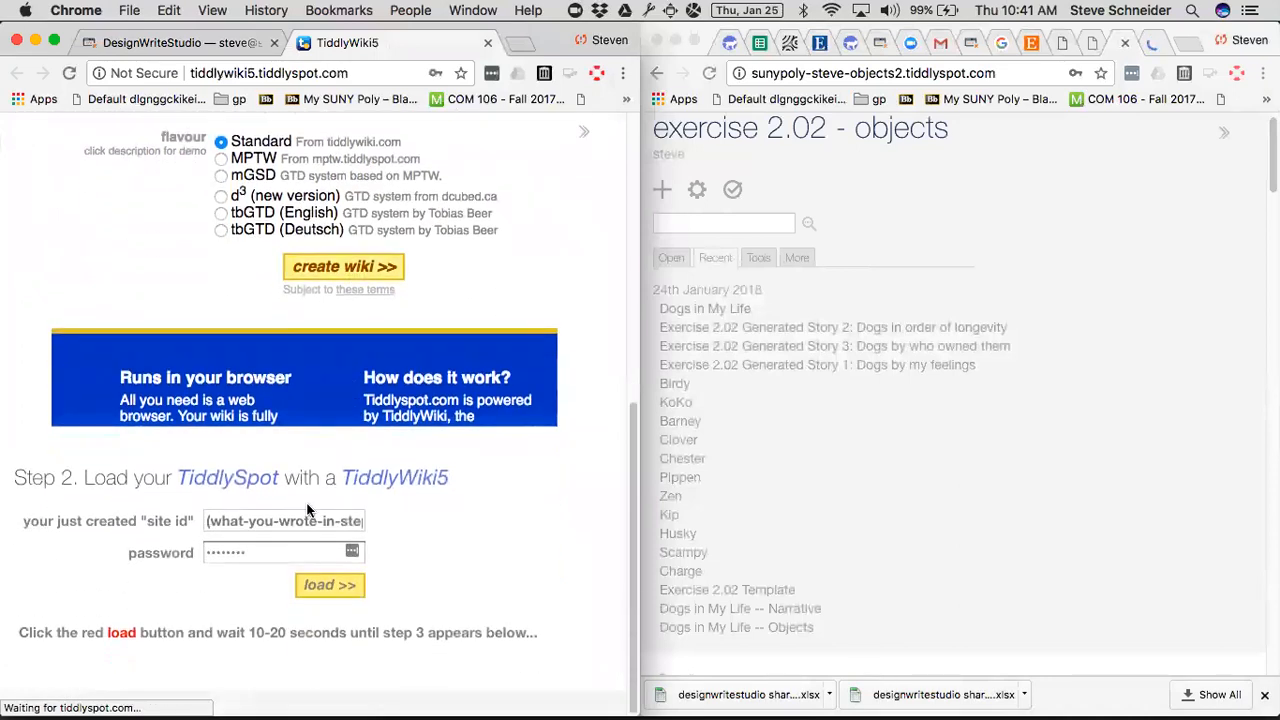
pyautogui.click(305, 524)
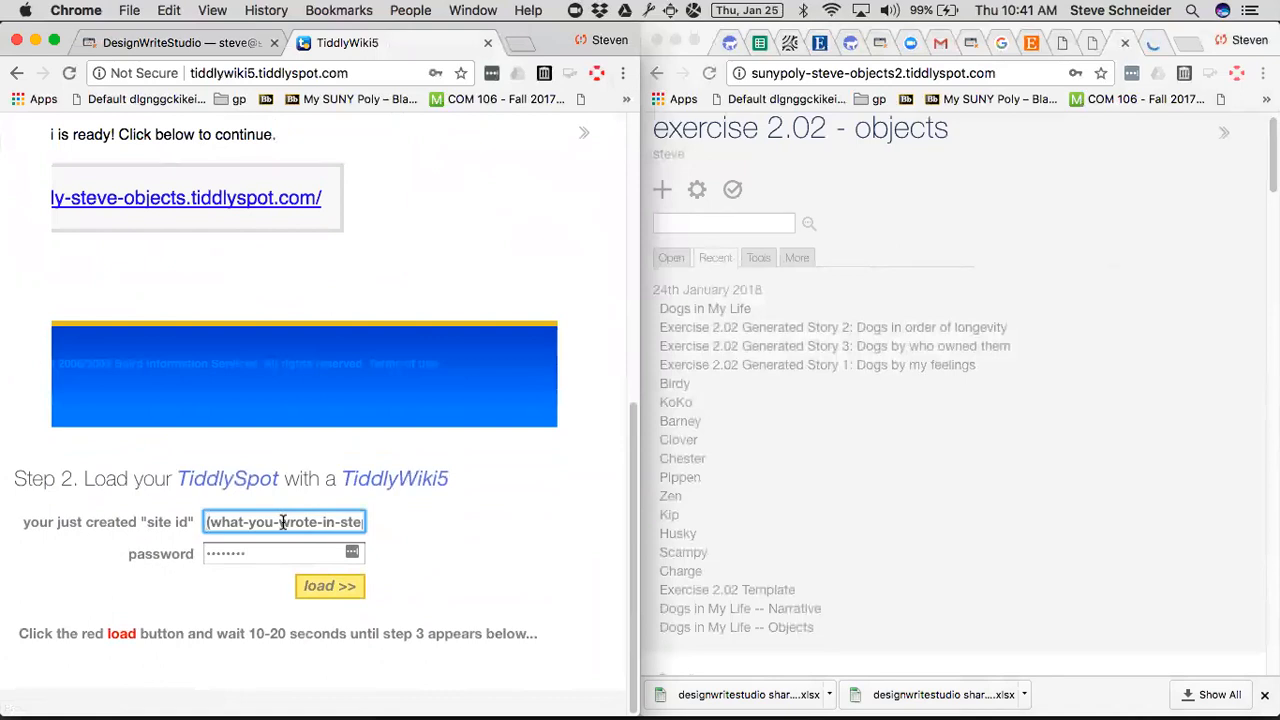
pyautogui.press('super+v')
pyautogui.click(323, 556)
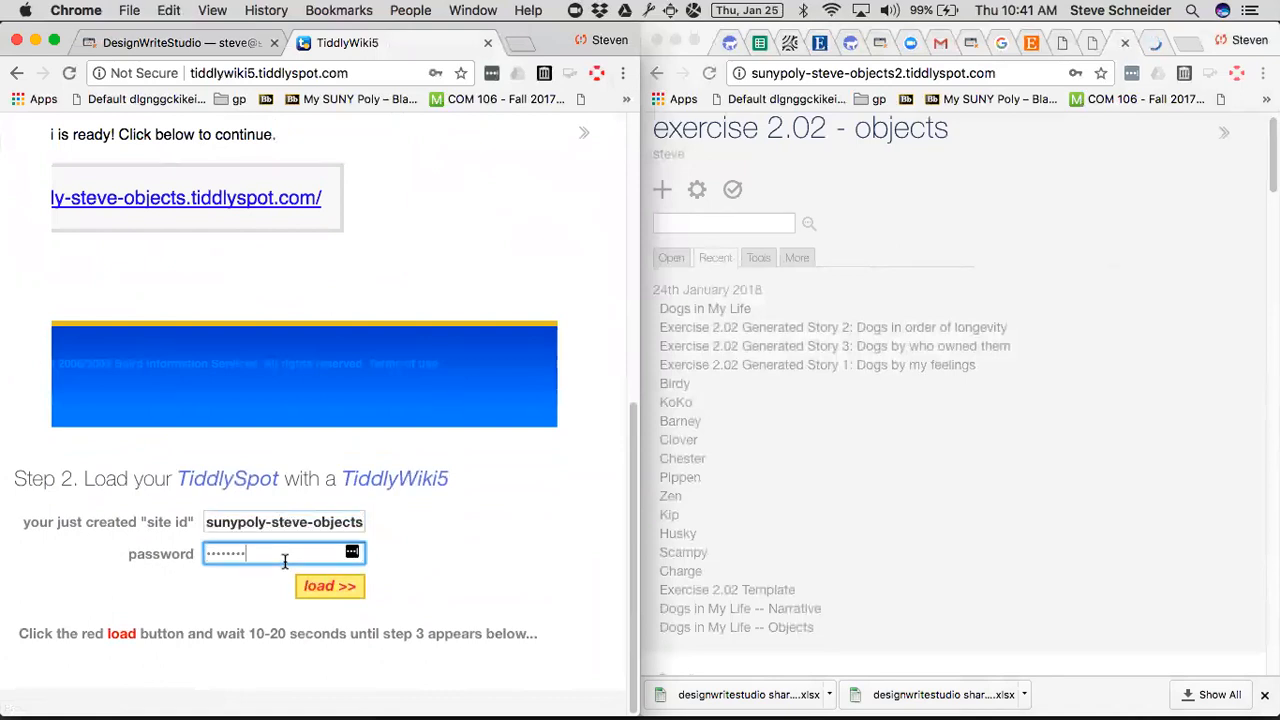
pyautogui.press('BackSpace')
pyautogui.press('BackSpace')
pyautogui.press('BackSpace')
pyautogui.press('BackSpace')
pyautogui.press('BackSpace')
pyautogui.press('BackSpace')
pyautogui.press('BackSpace')
pyautogui.press('BackSpace')
pyautogui.write('password')
pyautogui.click(330, 588)
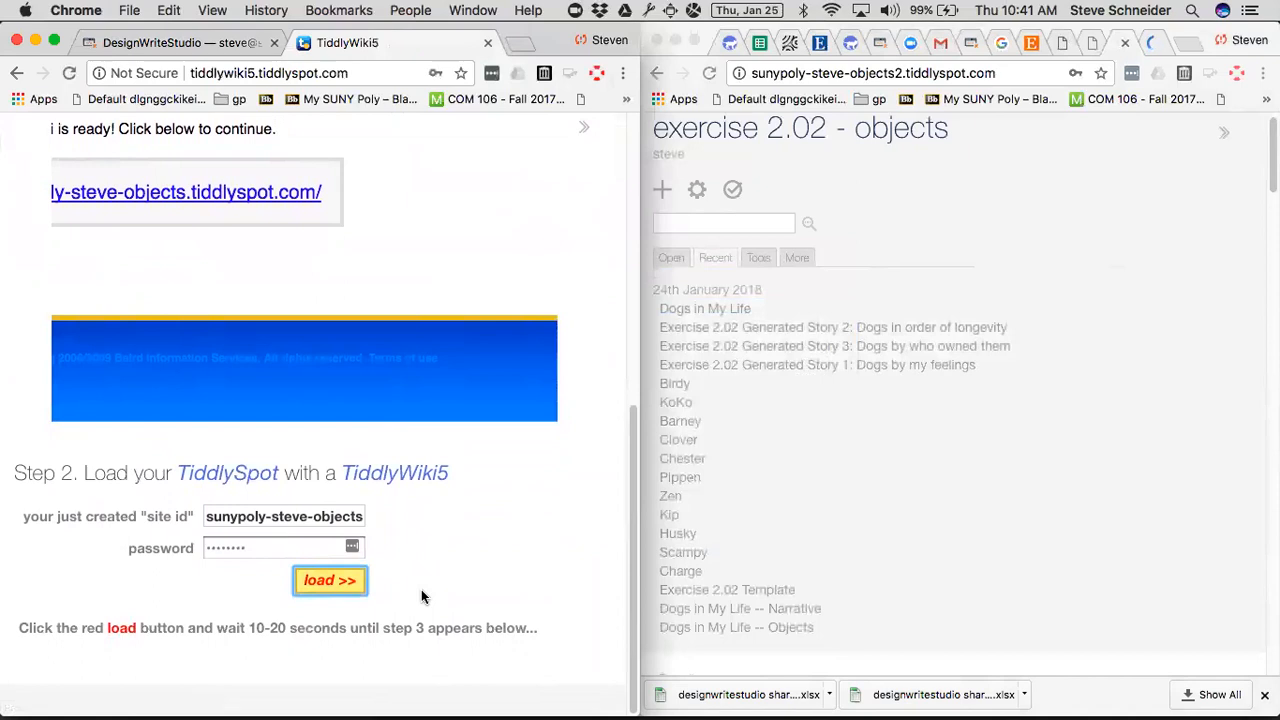
# Open the fresh TiddlyWiki5 from its Step 3 link and place it in its own window beside the Exercise 2.02 directions.
pyautogui.scroll(3, 421, 592)
pyautogui.hscroll(-2, 421, 592)
pyautogui.hscroll(-2, 421, 597)
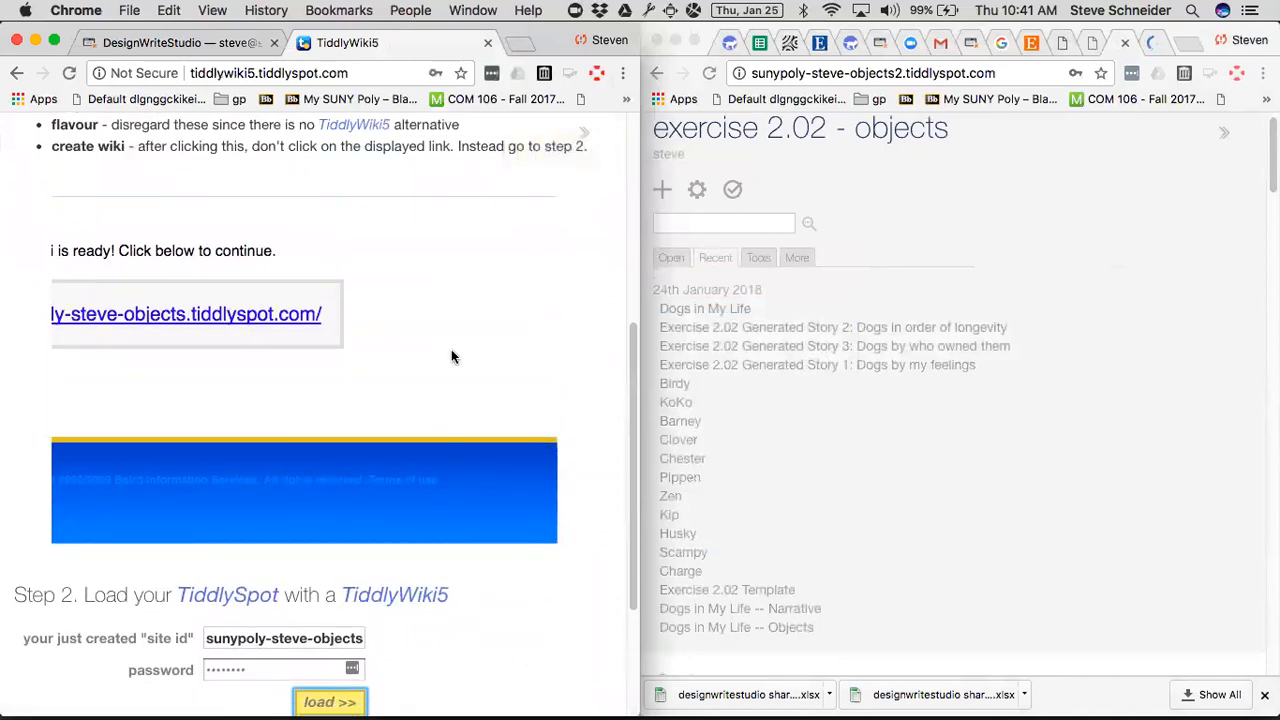
pyautogui.scroll(-5, 500, 690)
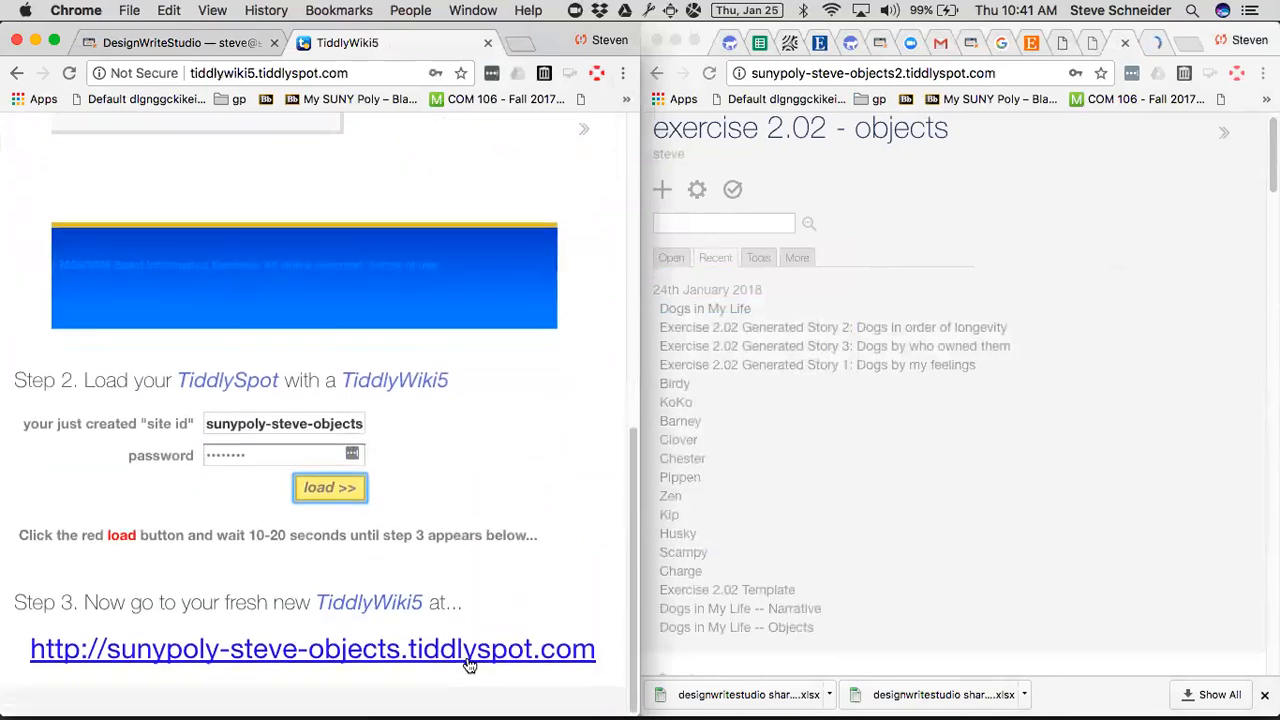
pyautogui.click(470, 663)
pyautogui.moveTo(404, 38); pyautogui.dragTo(1028, 190)
pyautogui.press('ctrl+alt+super+Right')
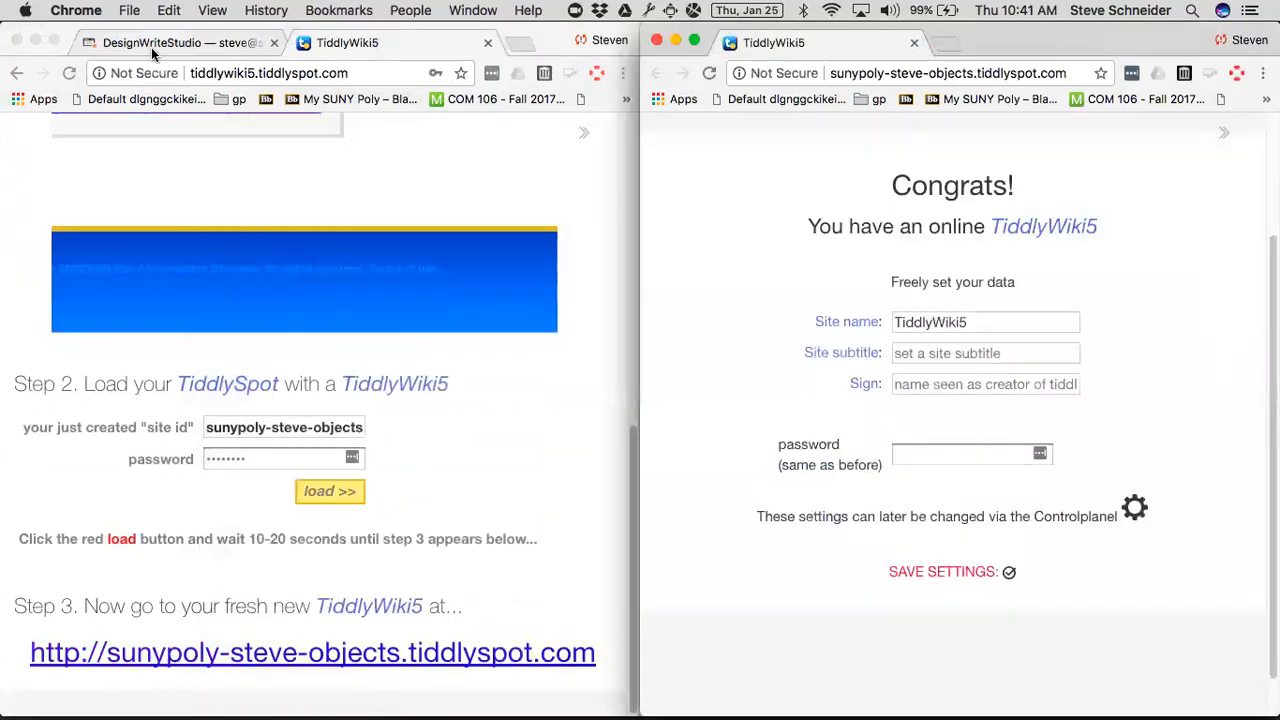
pyautogui.moveTo(289, 315); pyautogui.dragTo(229, 316)
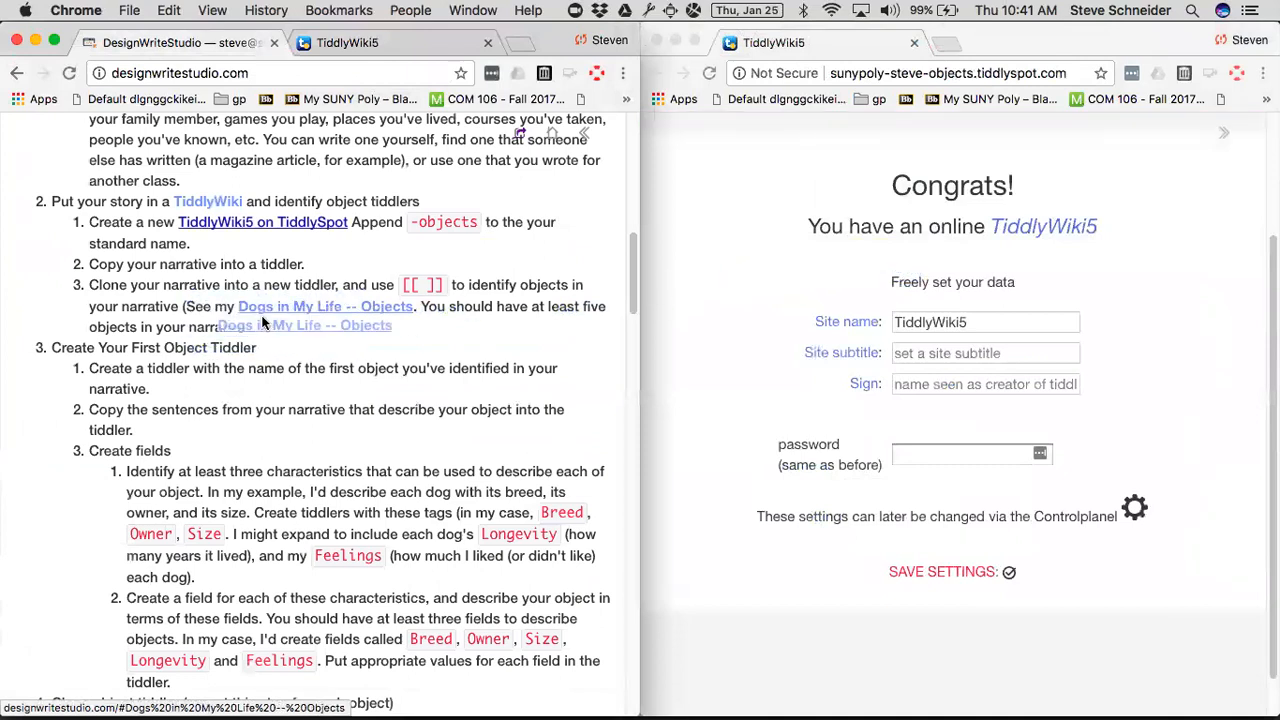
# Set both the site name and the site subtitle of the new wiki to objects.
pyautogui.click(935, 322)
pyautogui.doubleClick(935, 322)
pyautogui.write('objects')
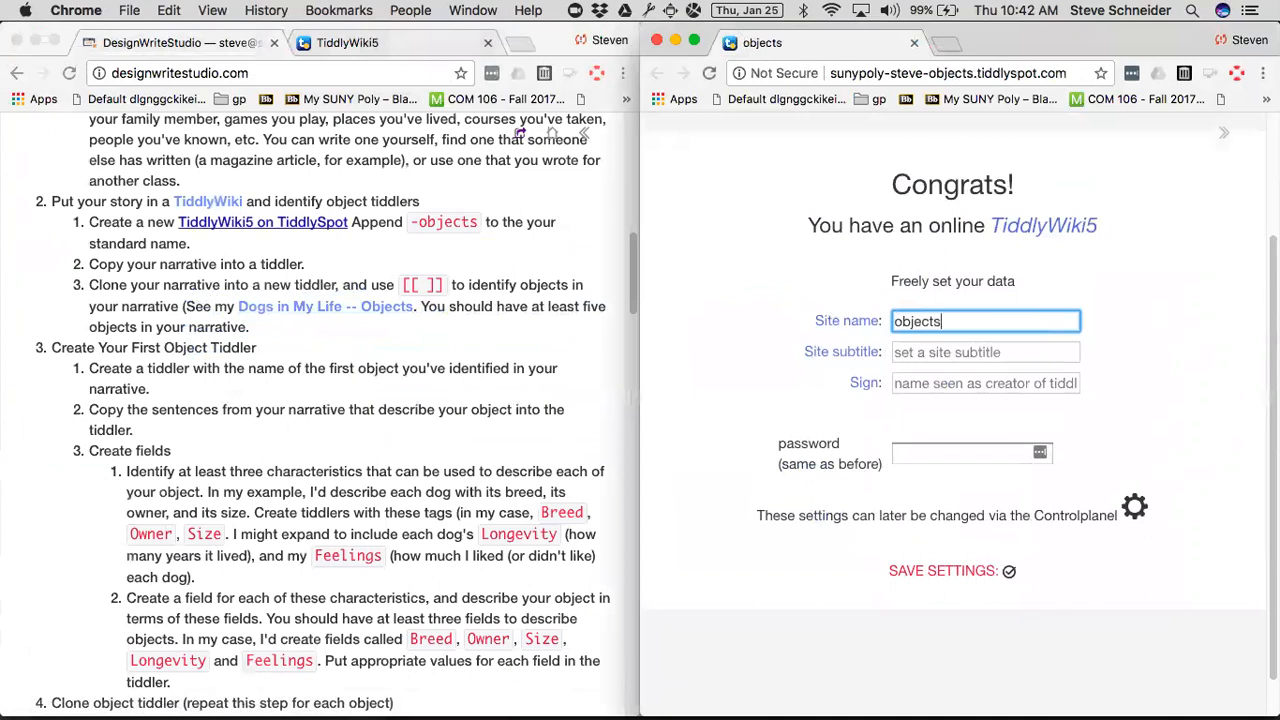
pyautogui.press('Tab')
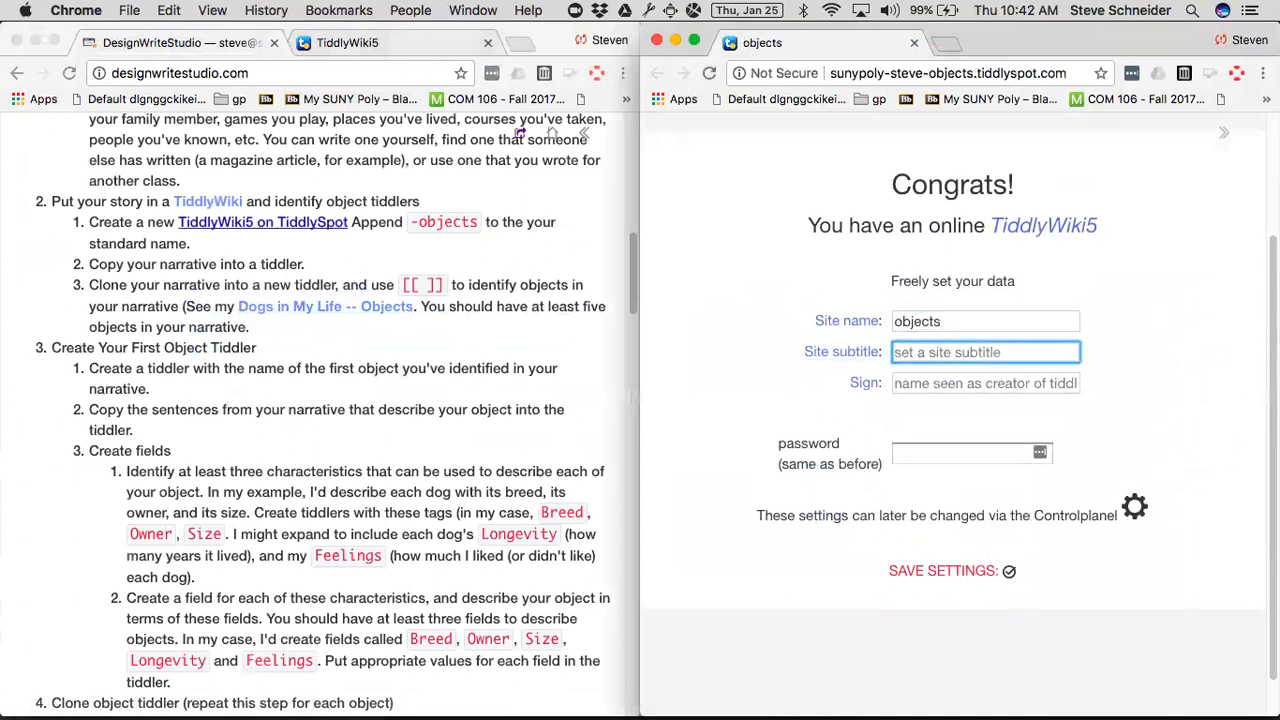
pyautogui.write('objects')
pyautogui.press('Tab')
# Fill in the author's first name as the sign, enter the site password, and save the new wiki's settings.
pyautogui.write('steve')
pyautogui.press('Tab')
pyautogui.press('Tab')
pyautogui.hotkey('shift', 'Tab')
pyautogui.write('********')
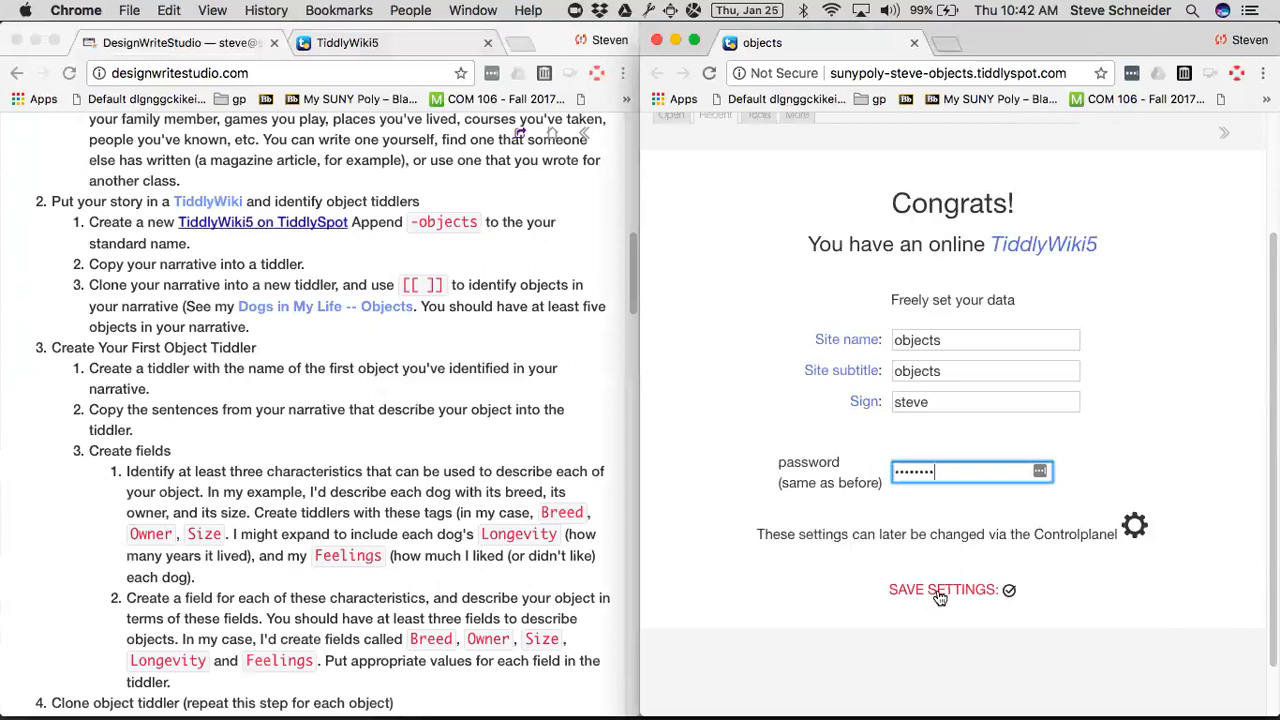
pyautogui.click(940, 592)
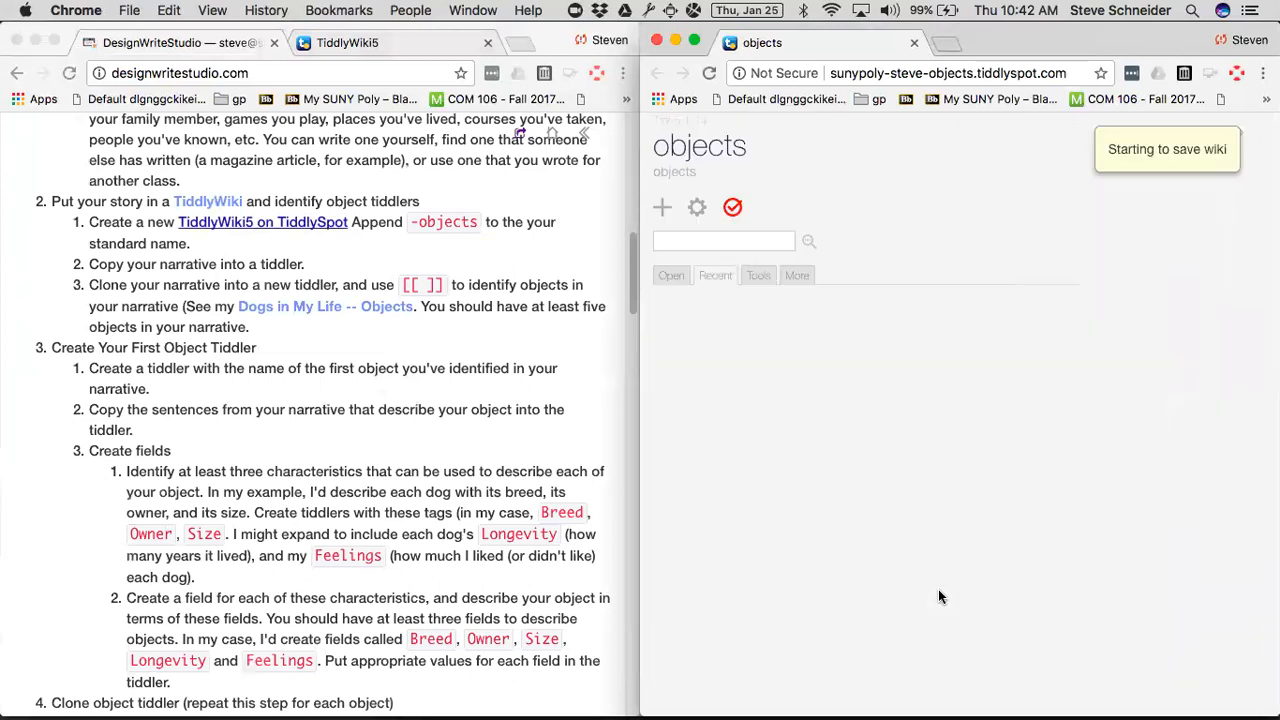
# Import the Dogs in My Life -- Objects tiddler from the exercise directions into the new objects wiki.
pyautogui.click(257, 304)
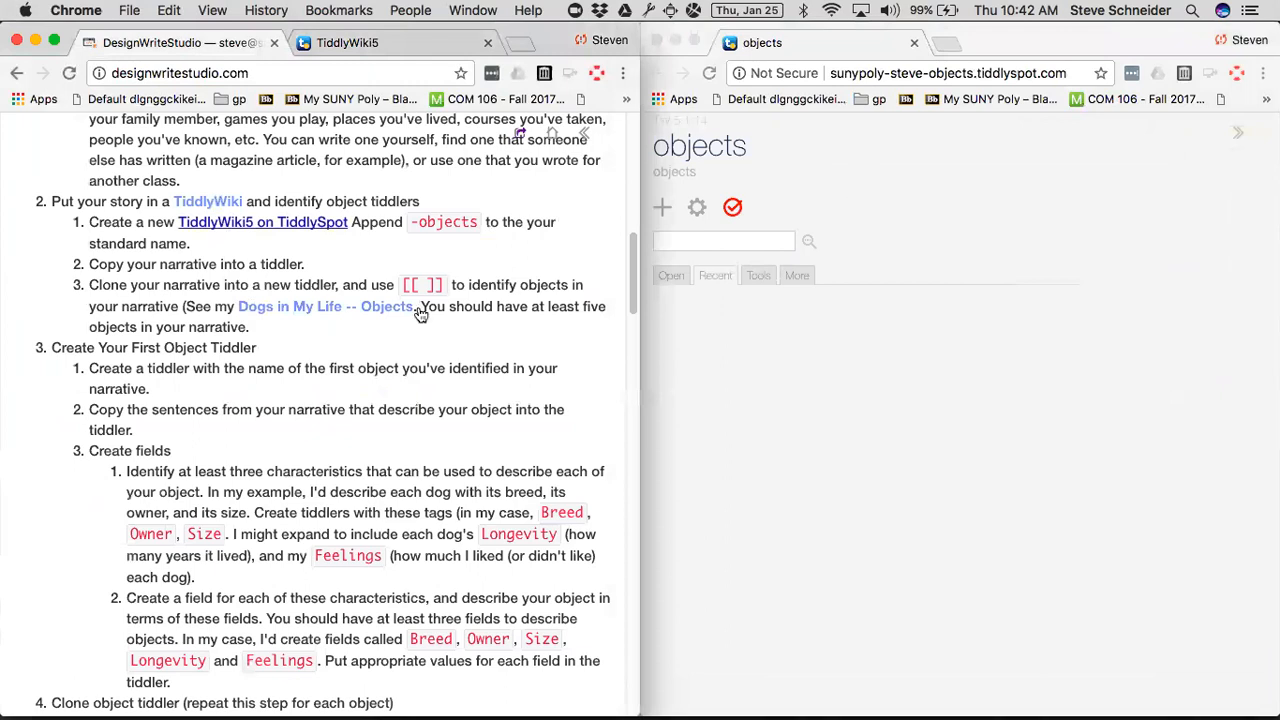
pyautogui.moveTo(338, 306); pyautogui.dragTo(983, 178)
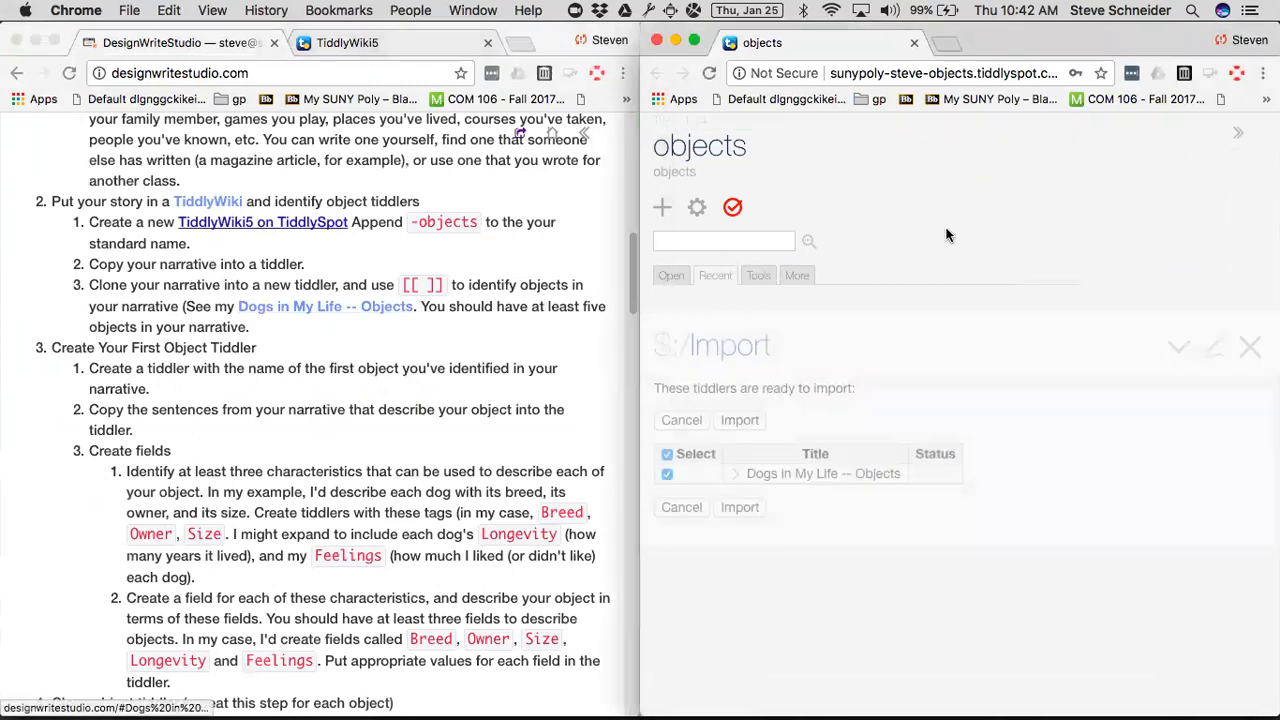
pyautogui.click(739, 332)
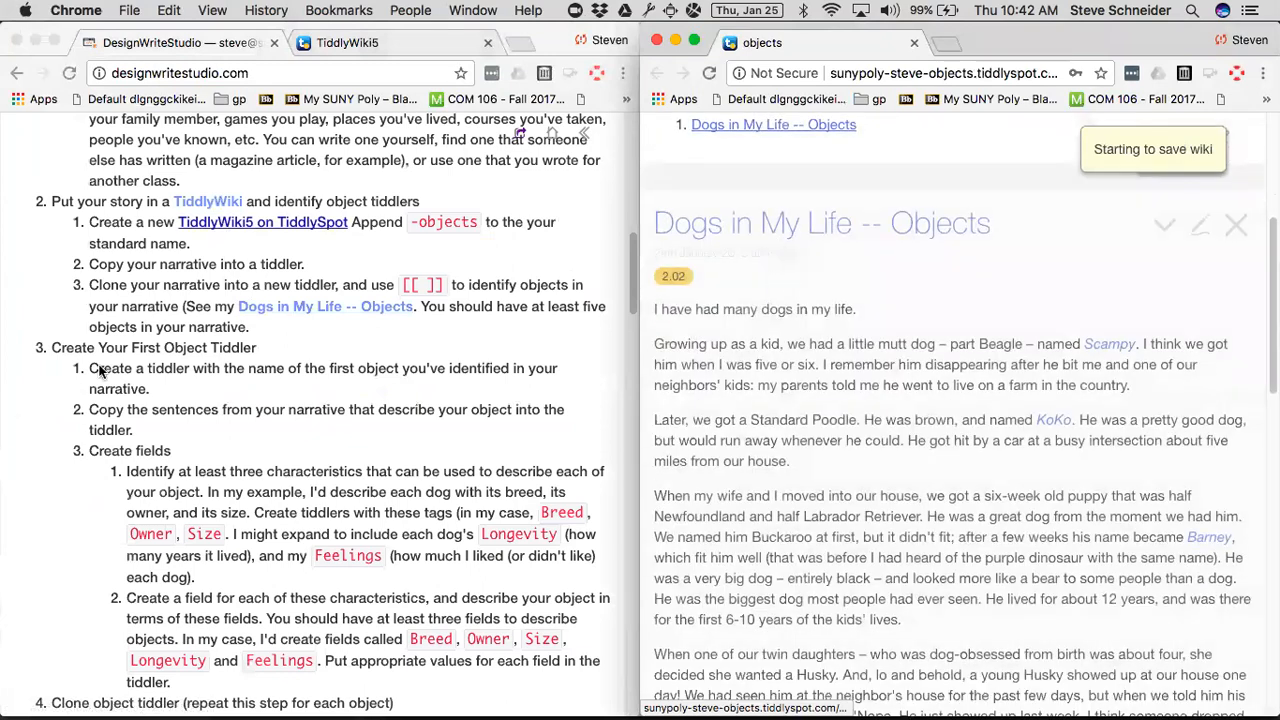
pyautogui.click(259, 343)
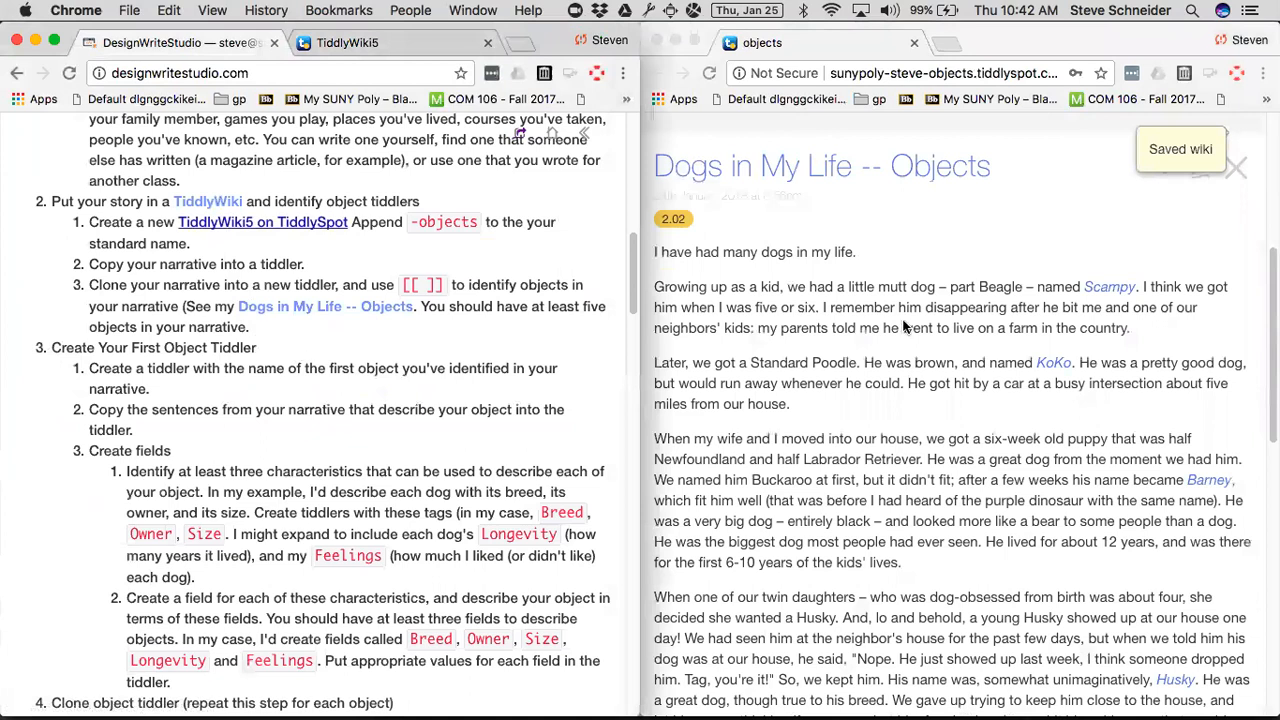
# Start the missing Scampy tiddler from its link in the narrative and tag it Dog.
pyautogui.click(1108, 290)
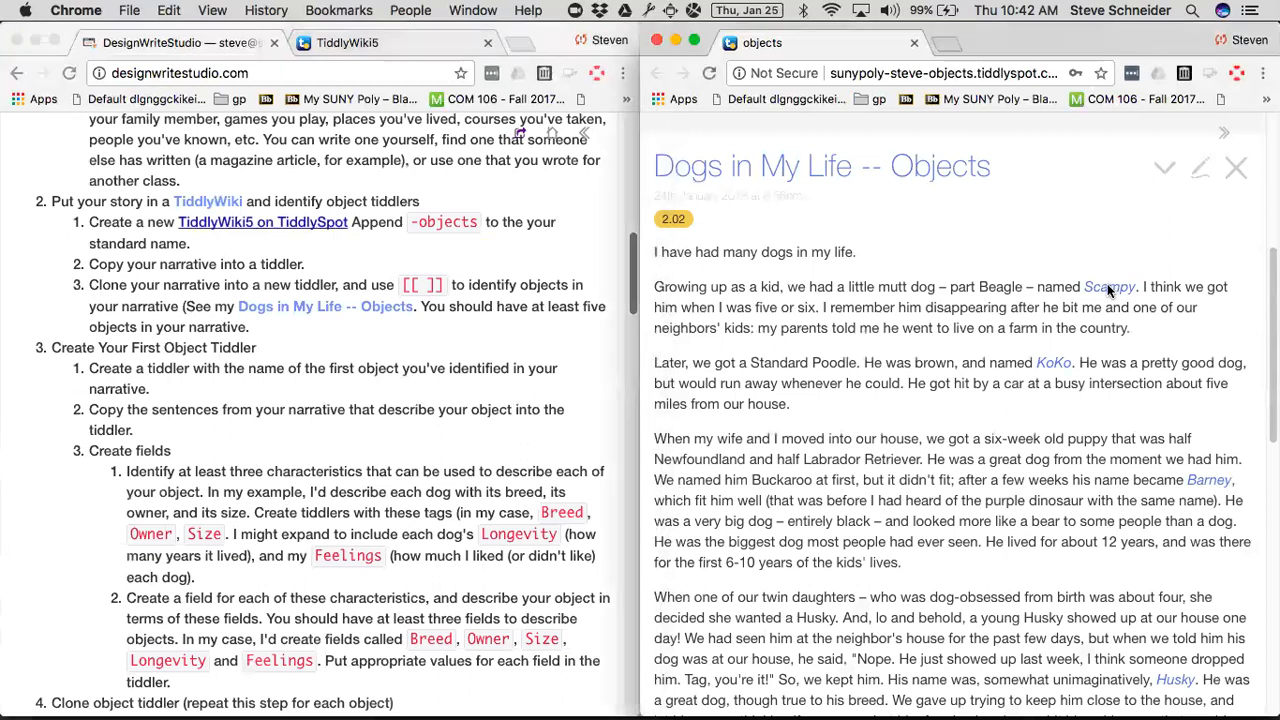
pyautogui.scroll(-3, 1108, 294)
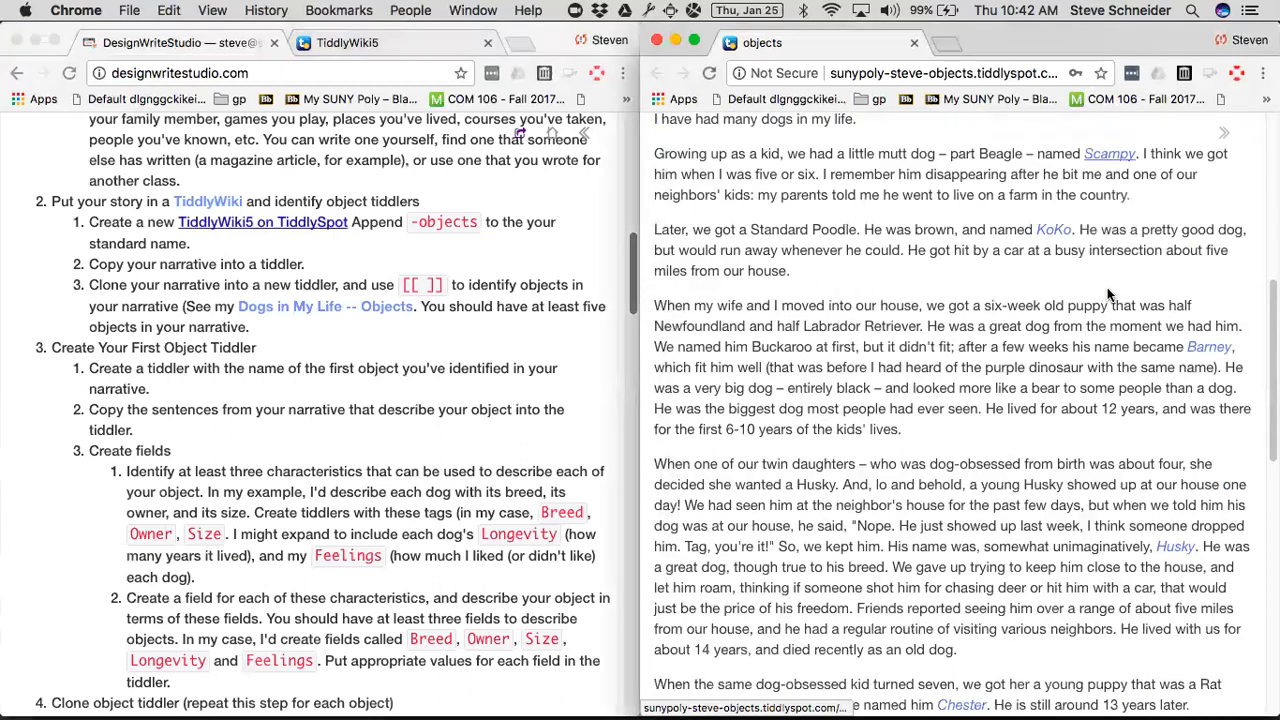
pyautogui.click(1108, 294)
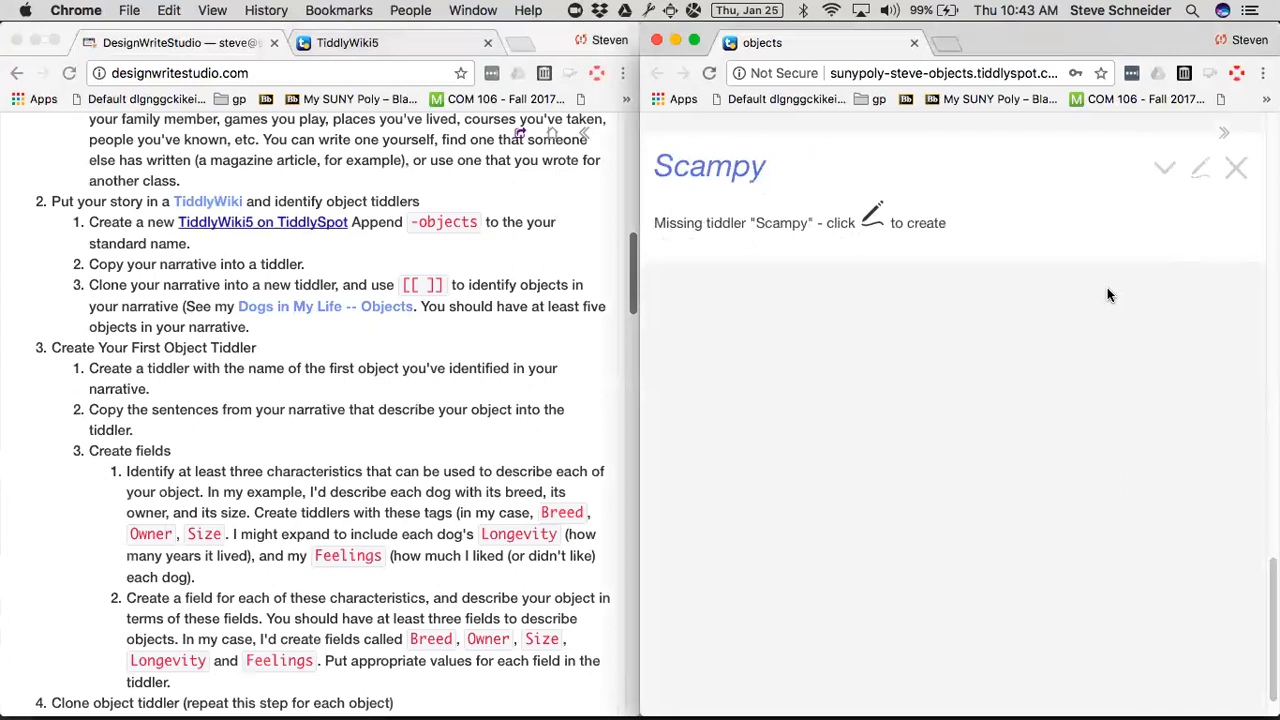
pyautogui.click(1201, 170)
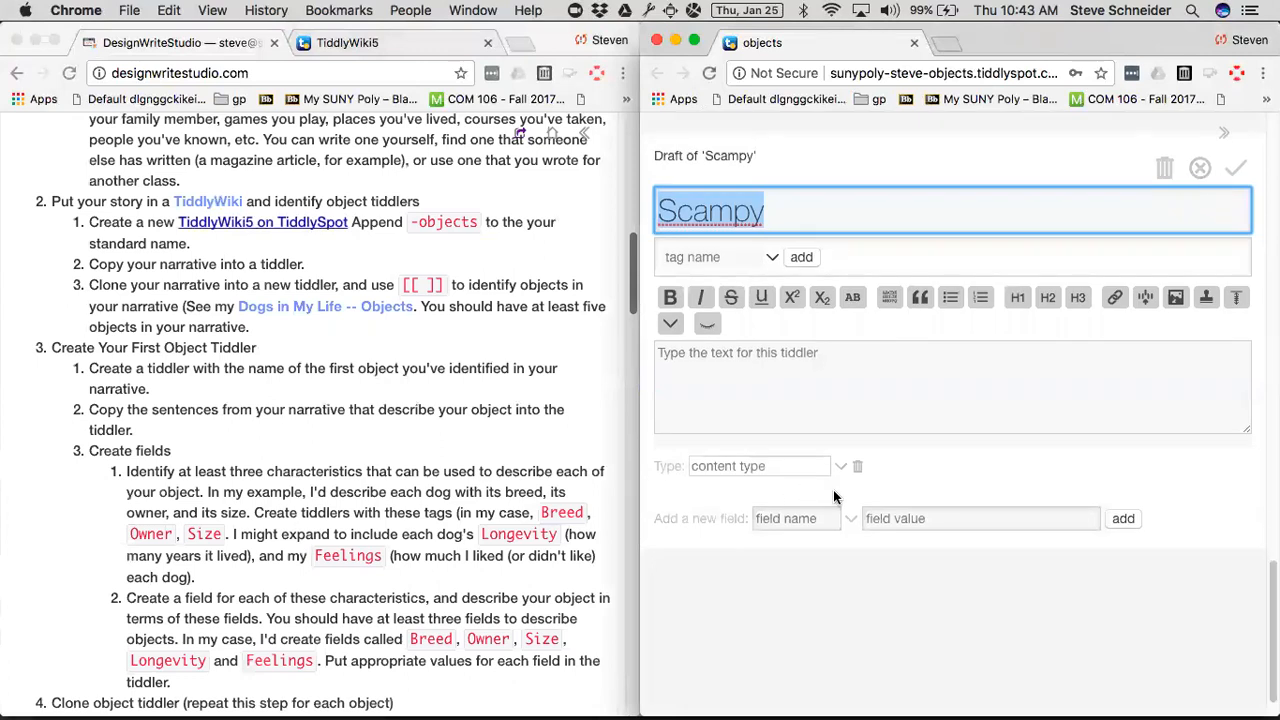
pyautogui.click(696, 250)
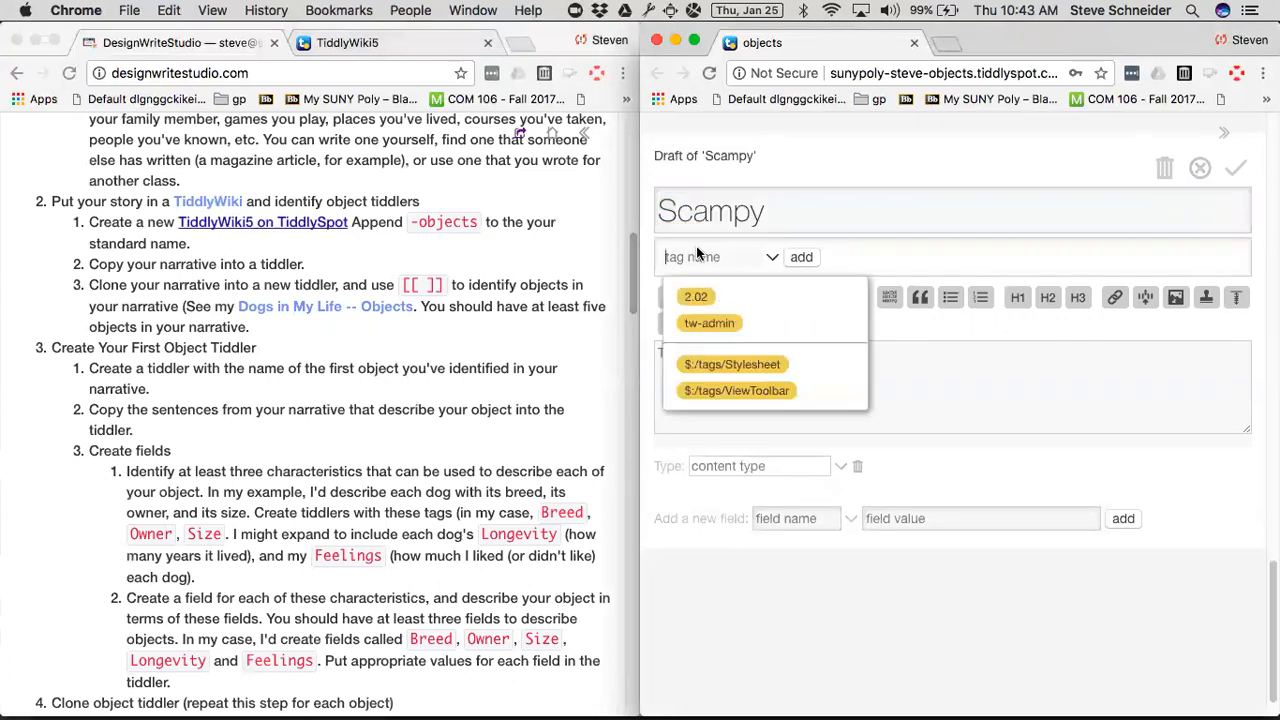
pyautogui.write('Dogs')
pyautogui.press('BackSpace')
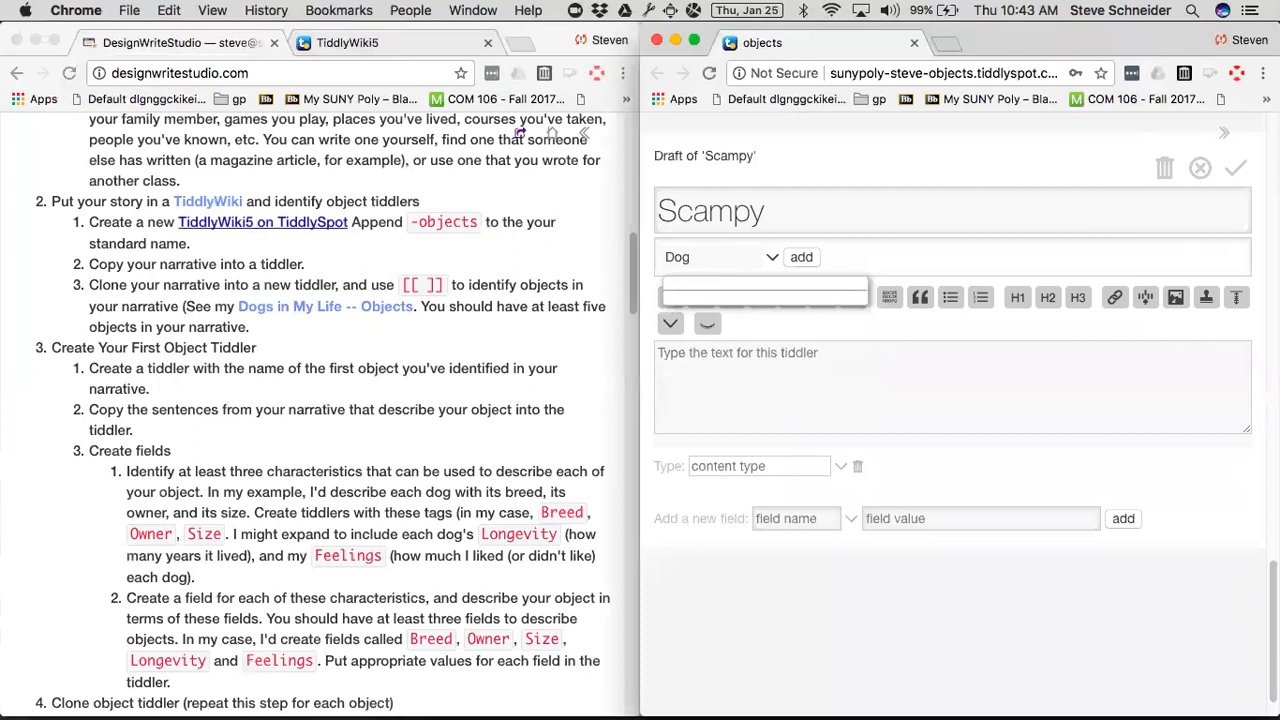
pyautogui.click(801, 257)
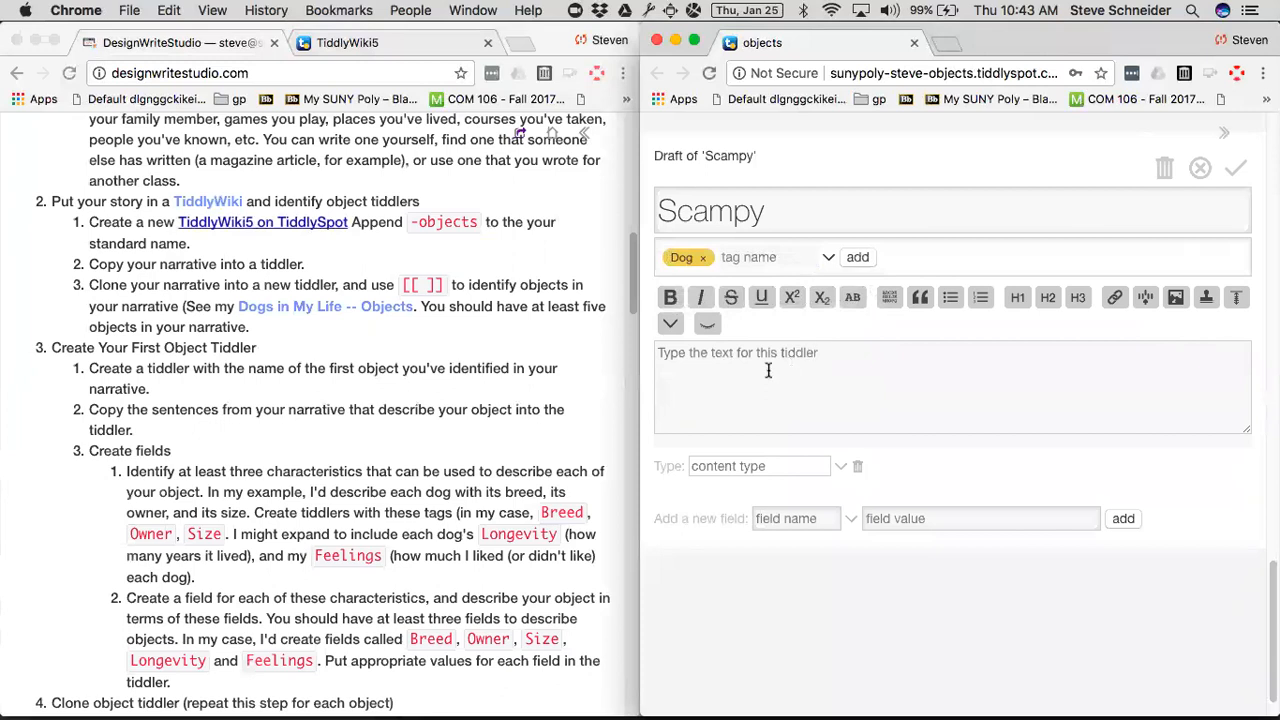
# Copy the narrative paragraph about Scampy into the text of the Scampy draft.
pyautogui.scroll(5, 730, 365)
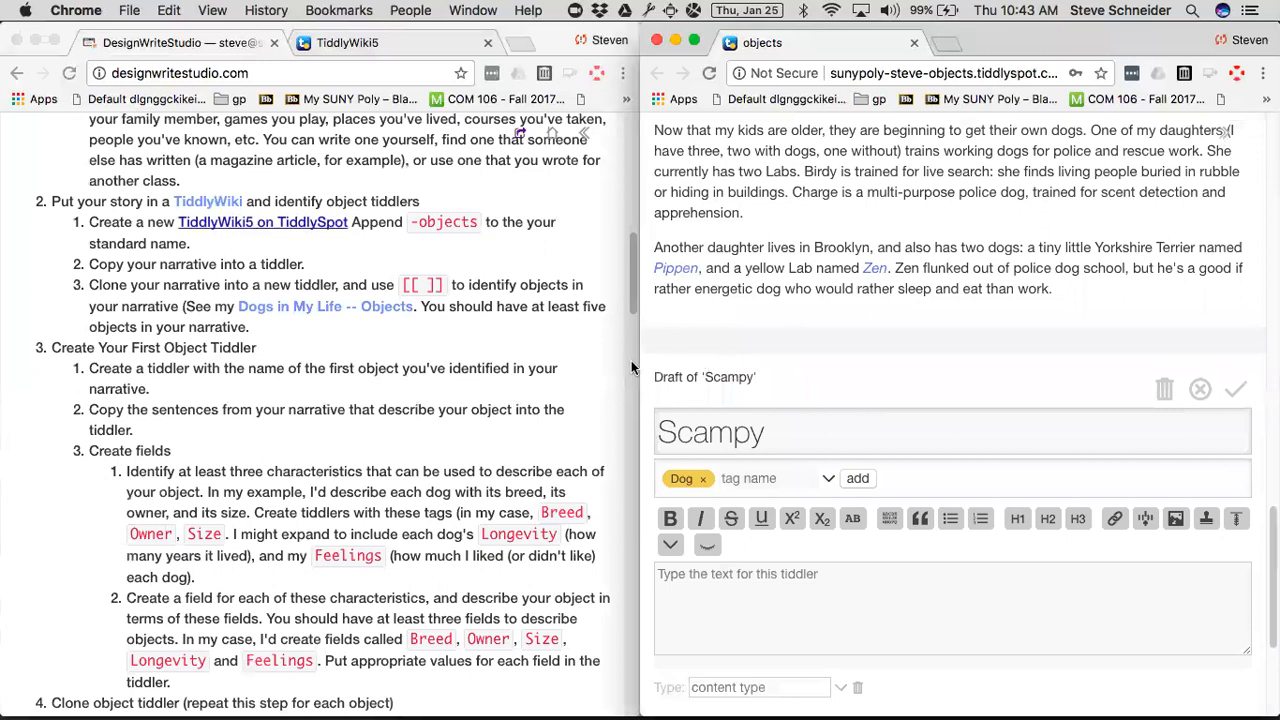
pyautogui.scroll(10, 690, 370)
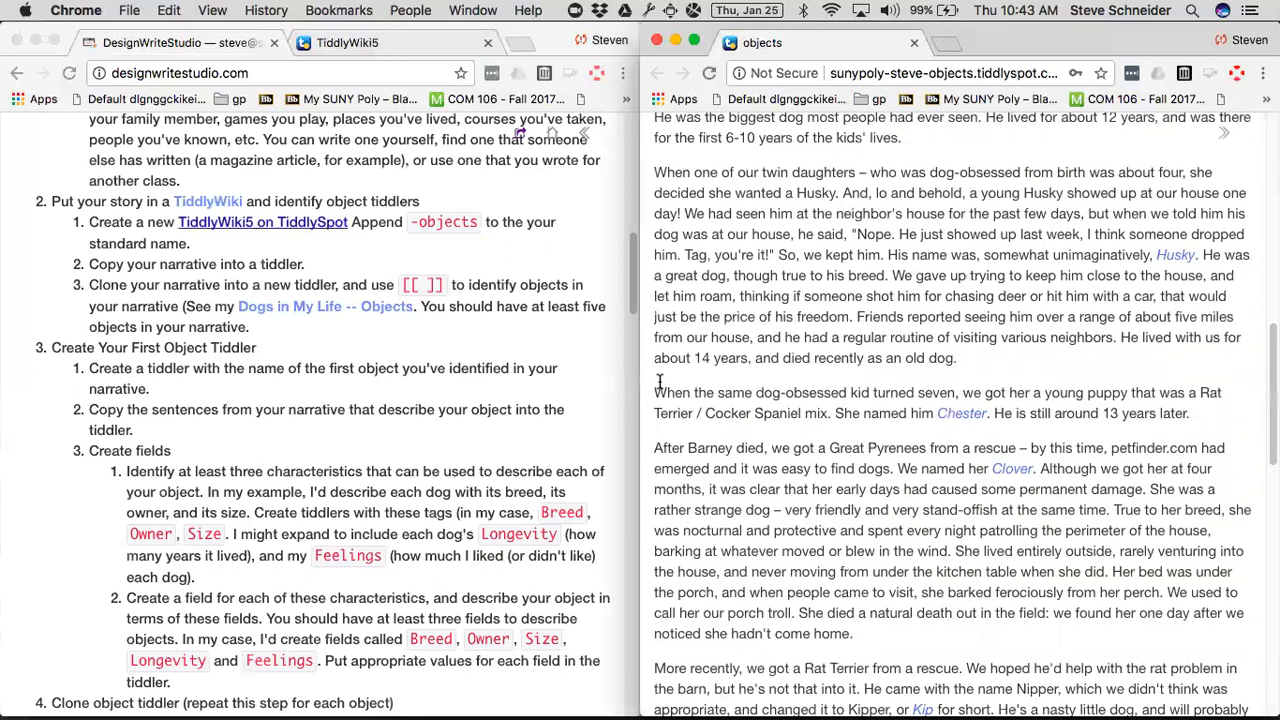
pyautogui.scroll(10, 660, 380)
pyautogui.moveTo(656, 380); pyautogui.dragTo(1147, 427)
pyautogui.hotkey('ctrl', 'c')
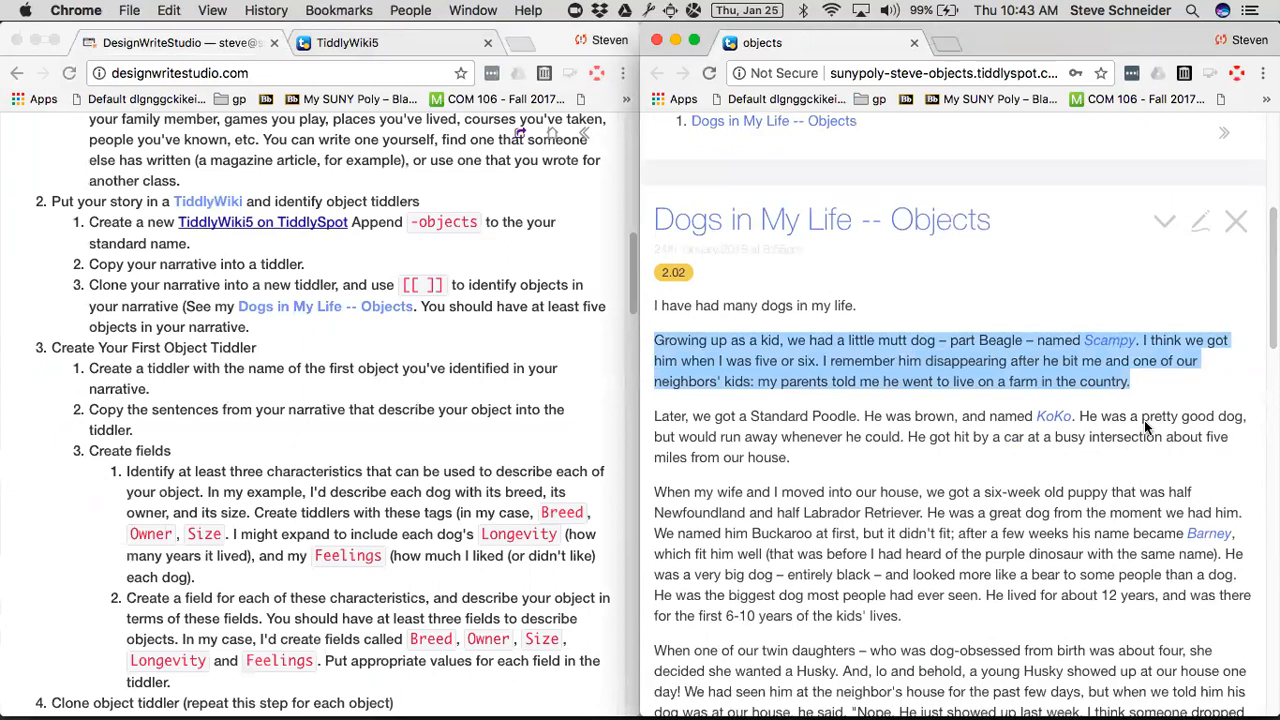
pyautogui.scroll(-2, 1147, 427)
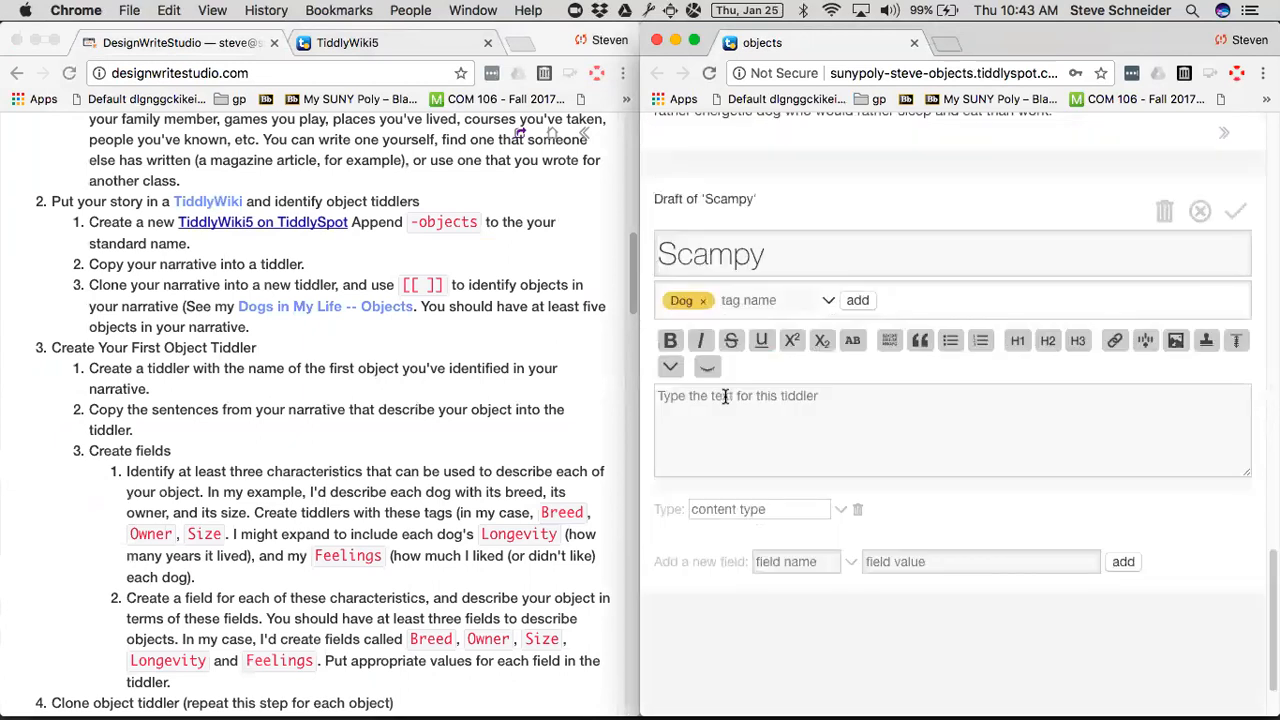
pyautogui.click(727, 396)
pyautogui.hotkey('ctrl', 'v')
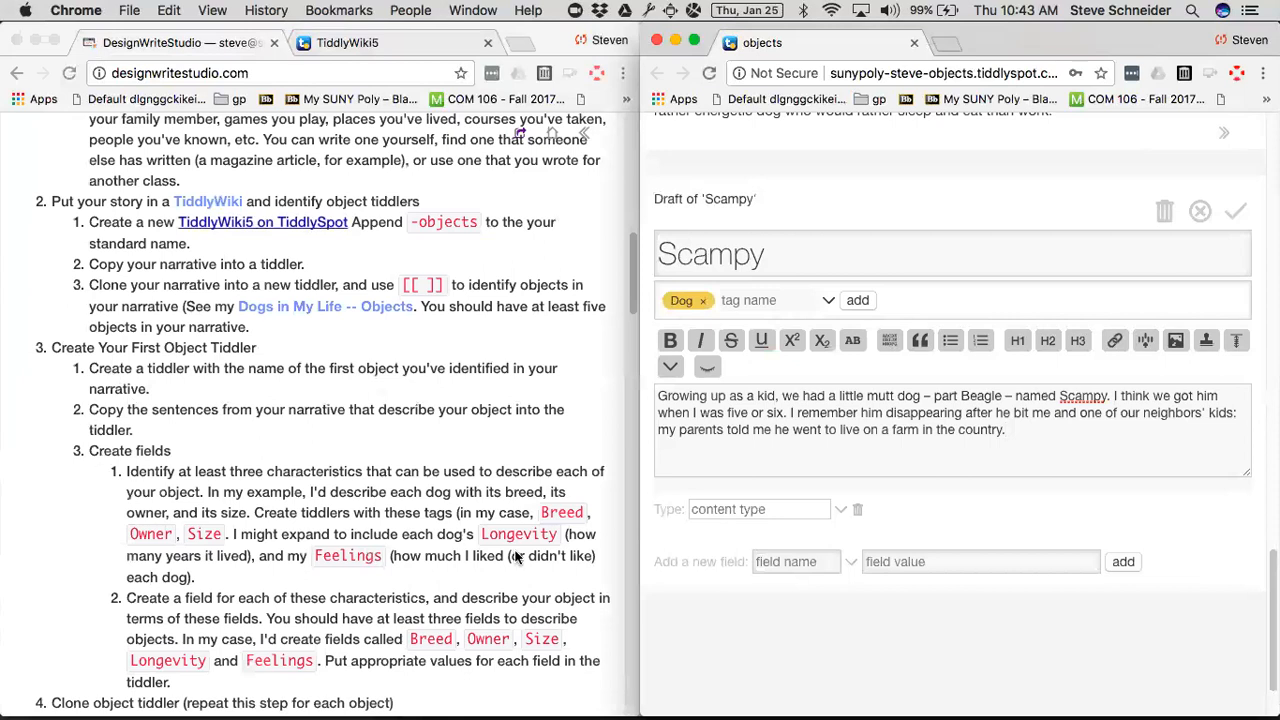
# Add a breed field with the value part Beagle to the Scampy draft.
pyautogui.scroll(-3, 794, 486)
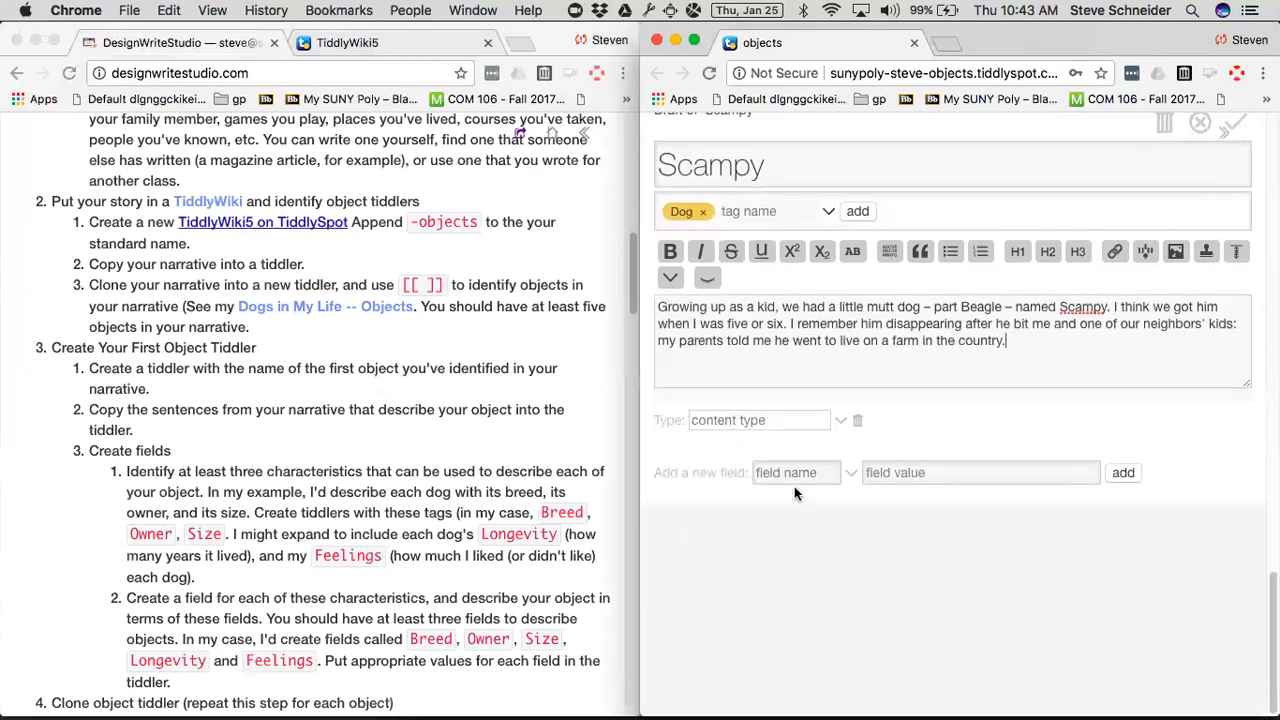
pyautogui.click(803, 476)
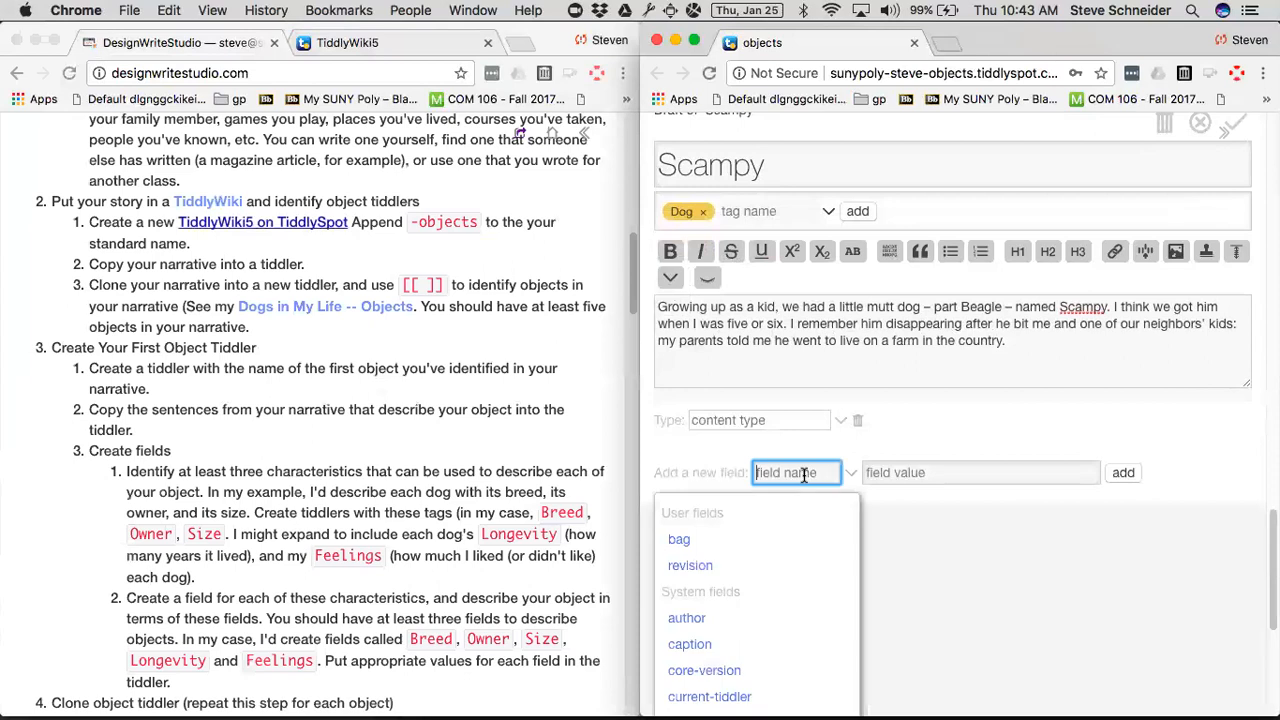
pyautogui.write('breed')
pyautogui.press('Tab')
pyautogui.press('Tab')
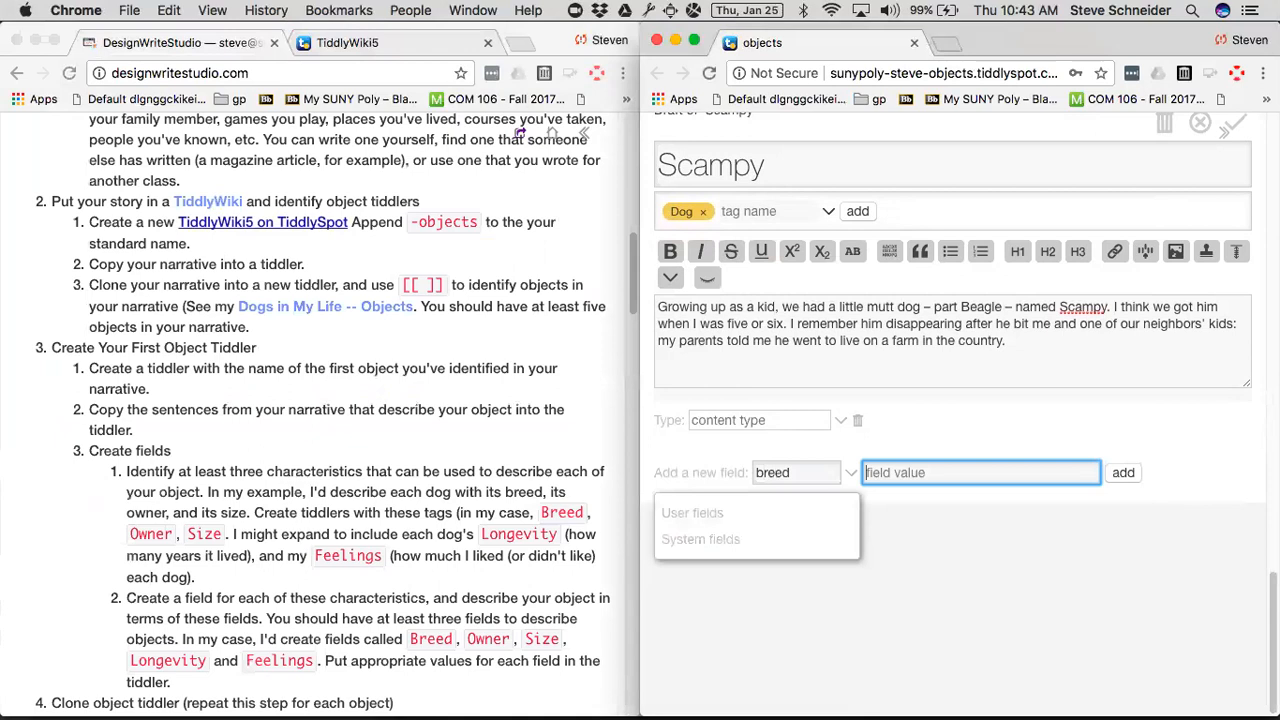
pyautogui.write('part Beagle')
pyautogui.click(1120, 476)
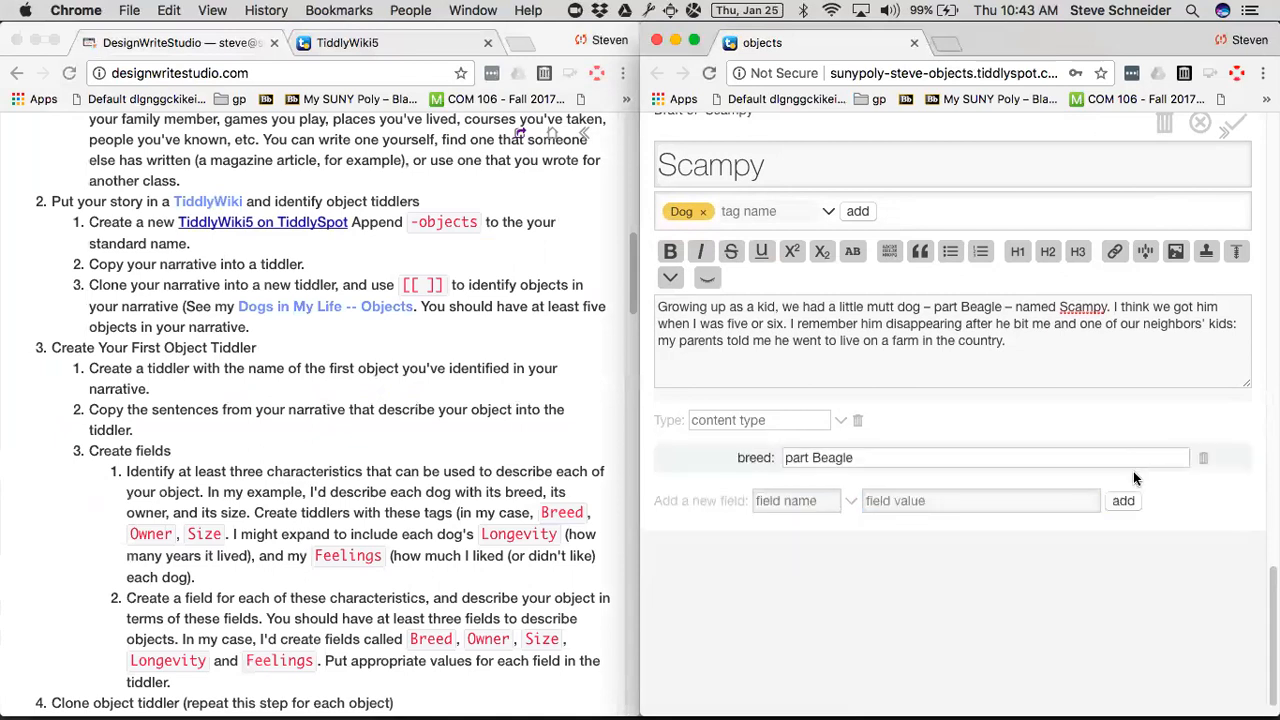
# Add an owner field with the value my parents to the Scampy draft.
pyautogui.click(802, 500)
pyautogui.write('owner')
pyautogui.press('Tab')
pyautogui.write('my')
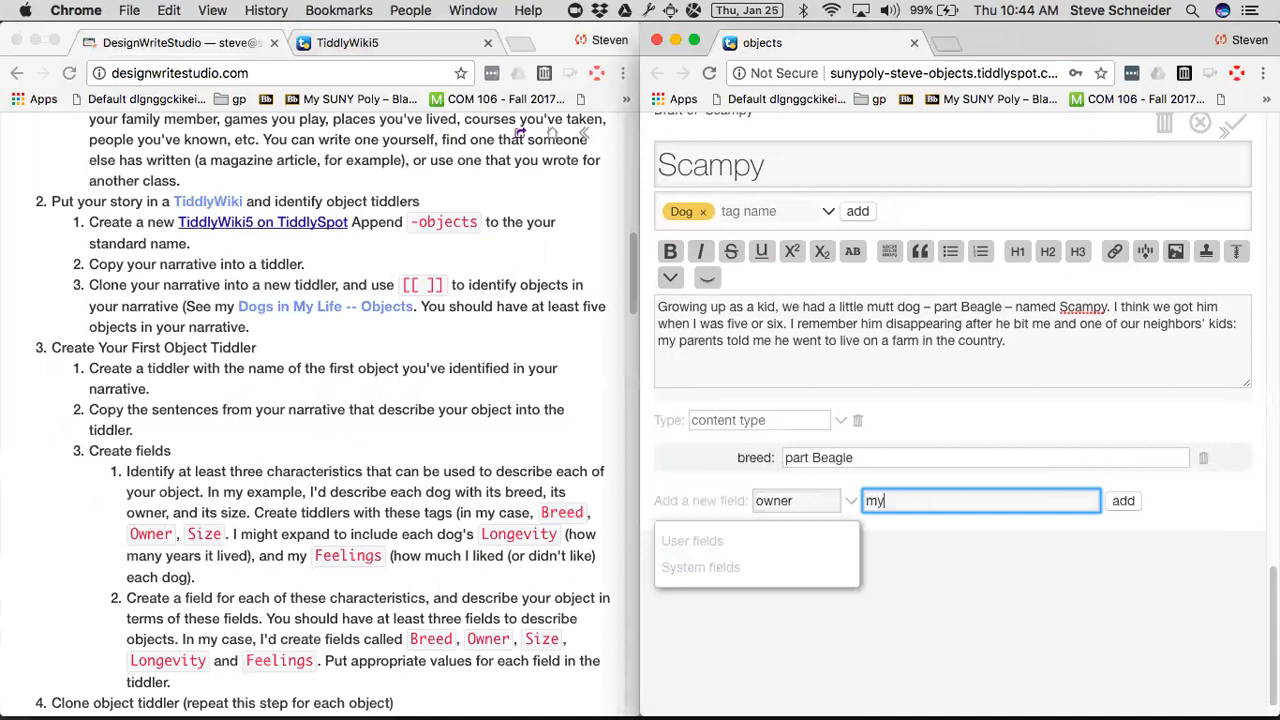
pyautogui.write(' parents')
pyautogui.click(1122, 503)
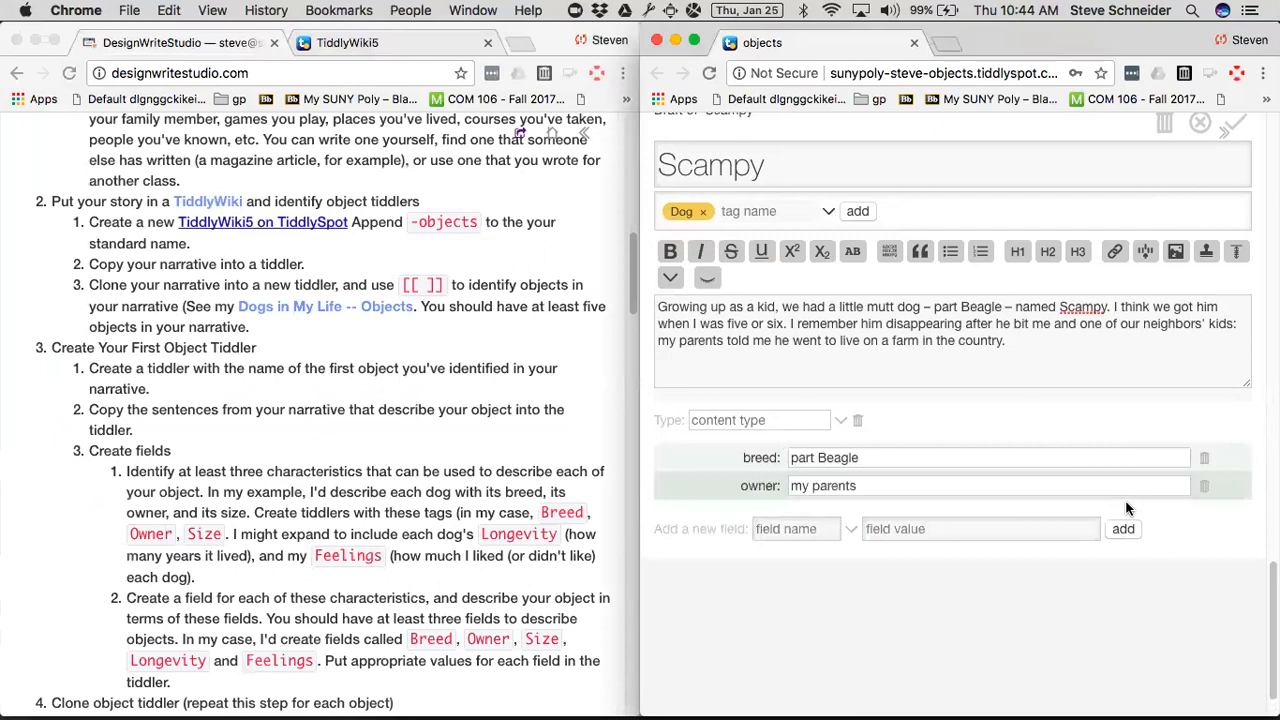
# Add a size field with the value small to the Scampy draft.
pyautogui.click(783, 529)
pyautogui.write('size')
pyautogui.press('Tab')
pyautogui.press('Tab')
pyautogui.write('small')
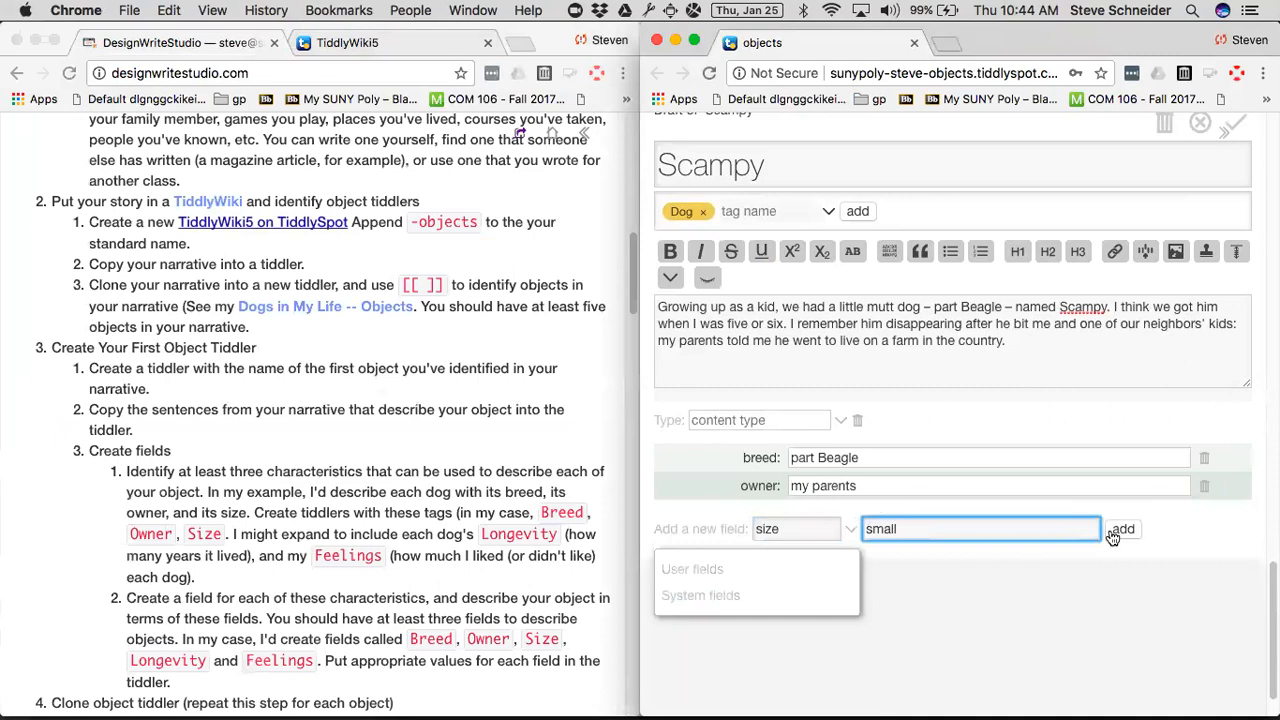
pyautogui.click(1116, 530)
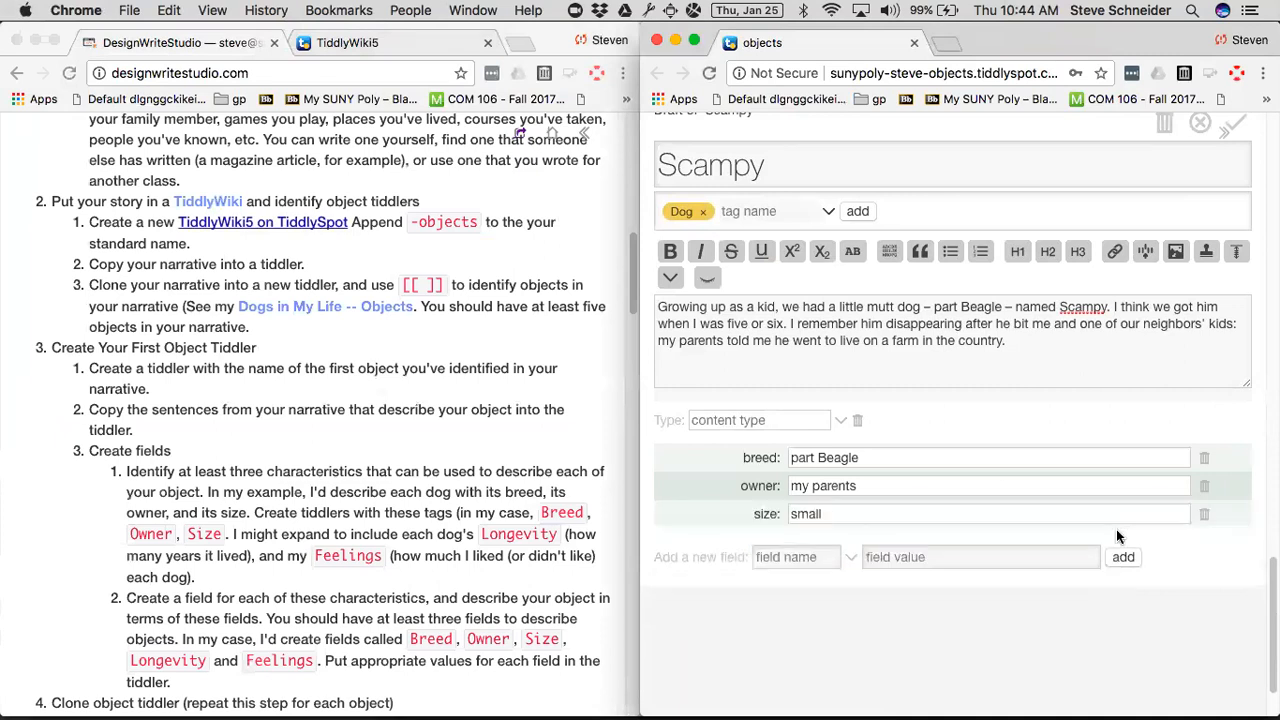
# Add a longevity field with the value 6 to the Scampy draft.
pyautogui.click(779, 562)
pyautogui.write('longevity')
pyautogui.press('Tab')
pyautogui.press('Tab')
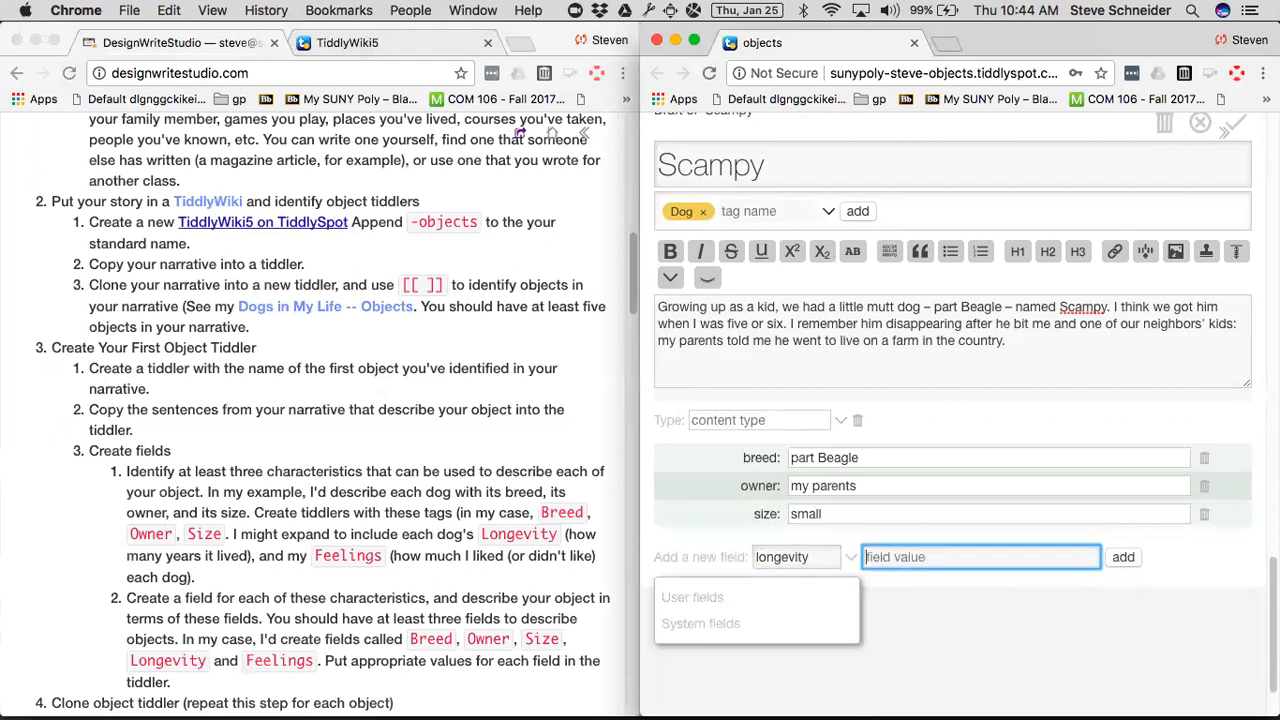
pyautogui.write('6')
pyautogui.click(1123, 559)
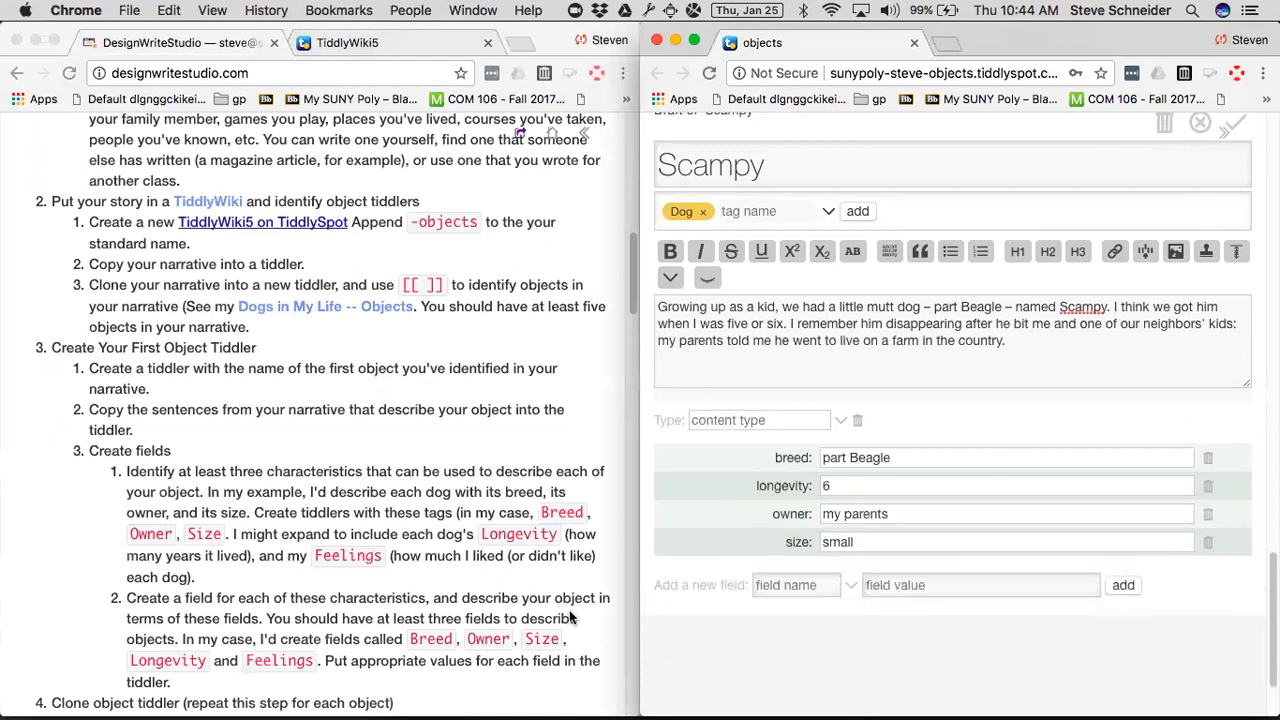
# Add a feelings field with the value hated to the Scampy draft and save the tiddler.
pyautogui.click(786, 585)
pyautogui.write('feelings')
pyautogui.press('Tab')
pyautogui.write('hated')
pyautogui.click(1118, 588)
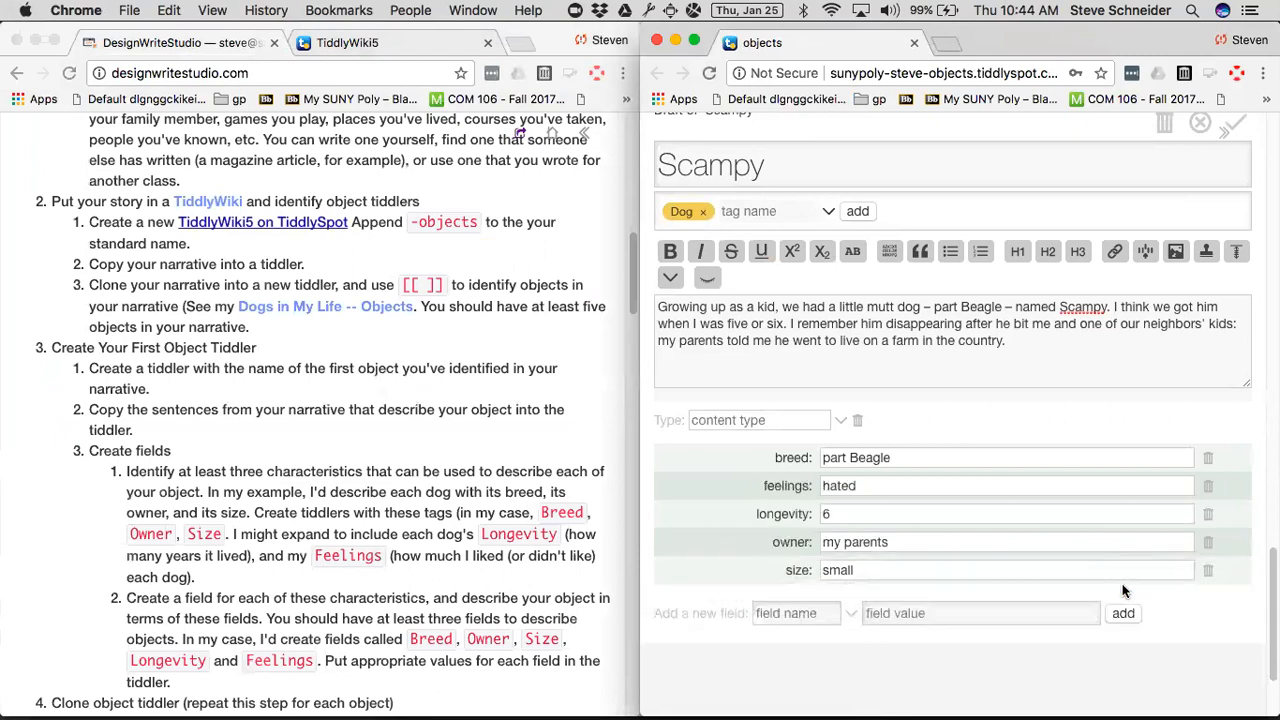
pyautogui.scroll(3, 1123, 590)
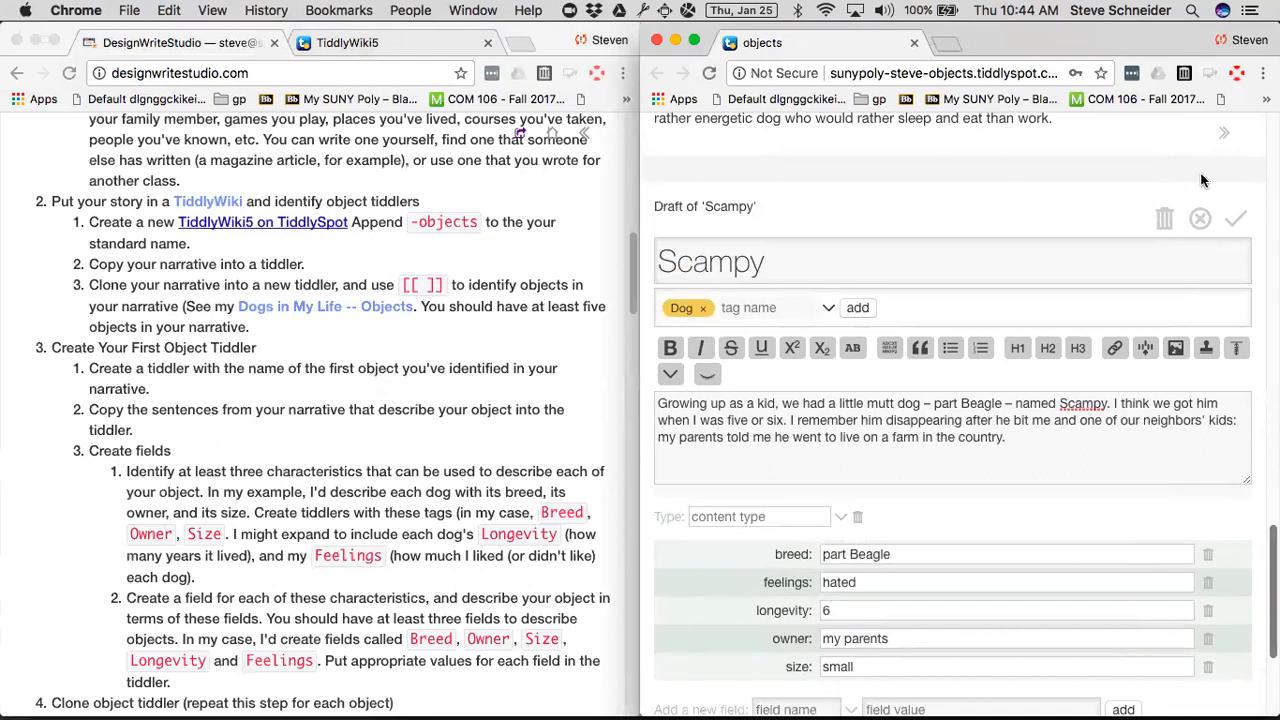
pyautogui.click(1236, 220)
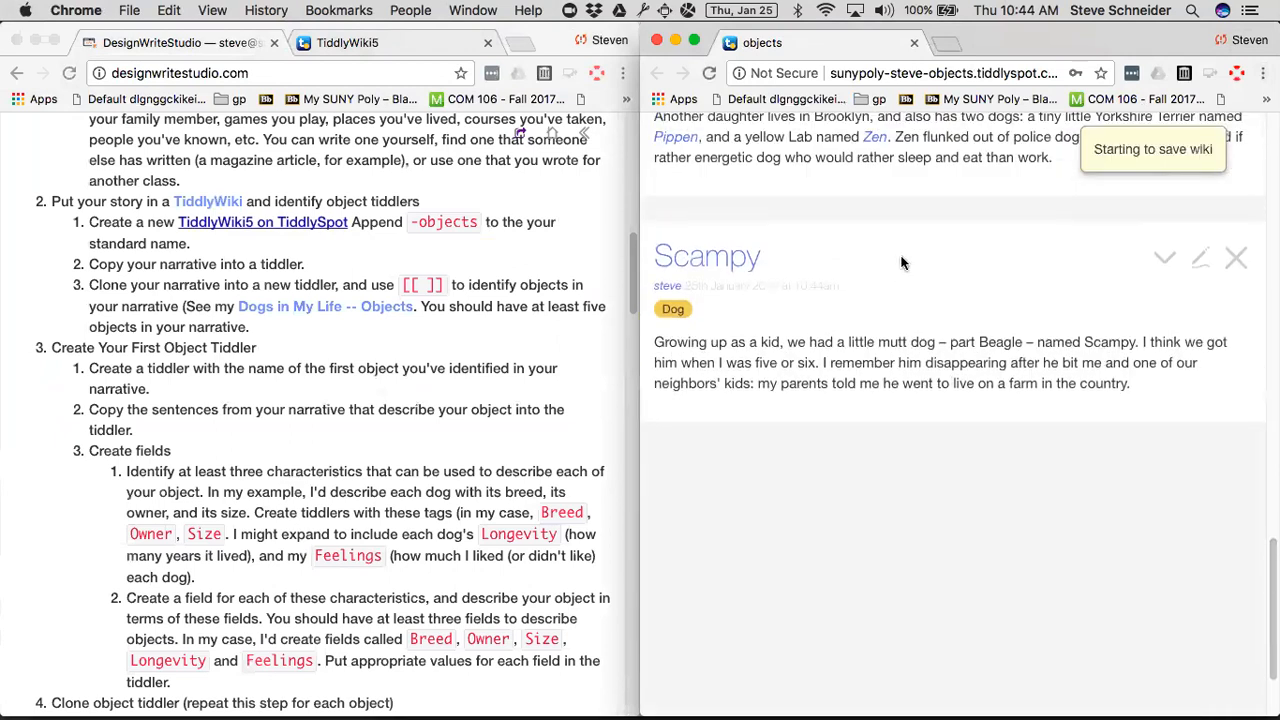
# Clone the Scampy tiddler and title the copy KoKo.
pyautogui.click(1162, 268)
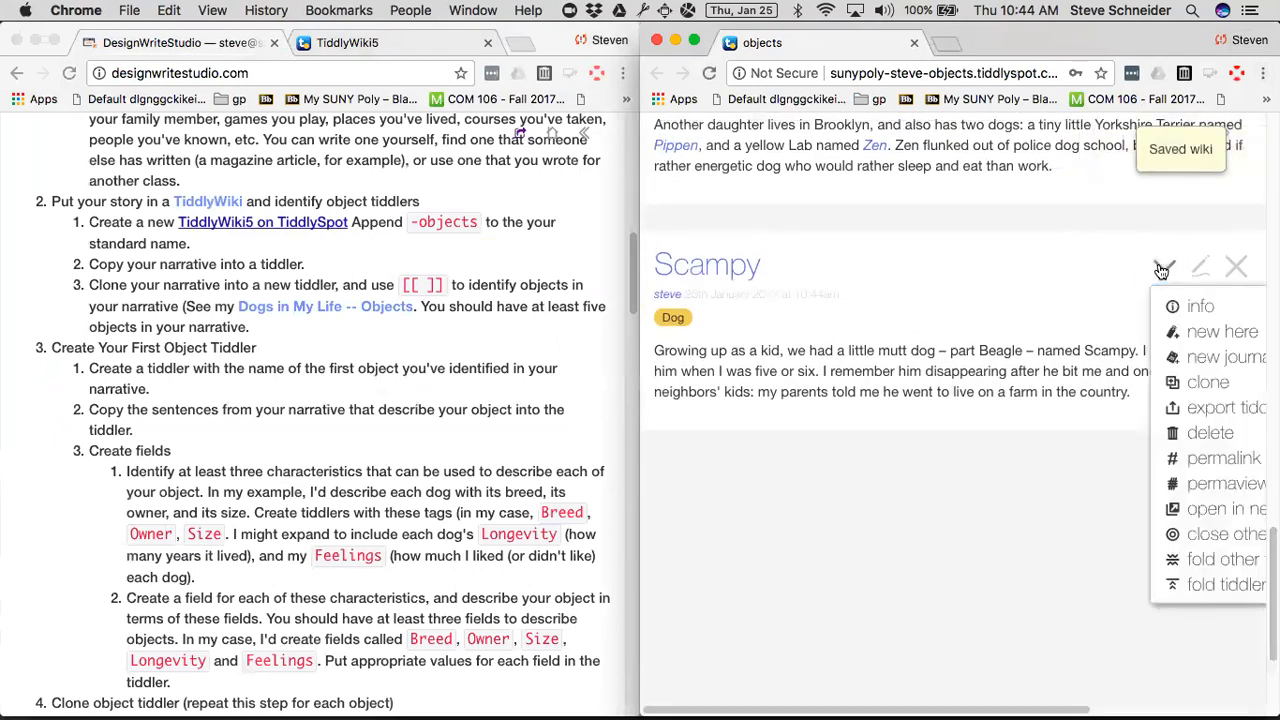
pyautogui.click(1188, 388)
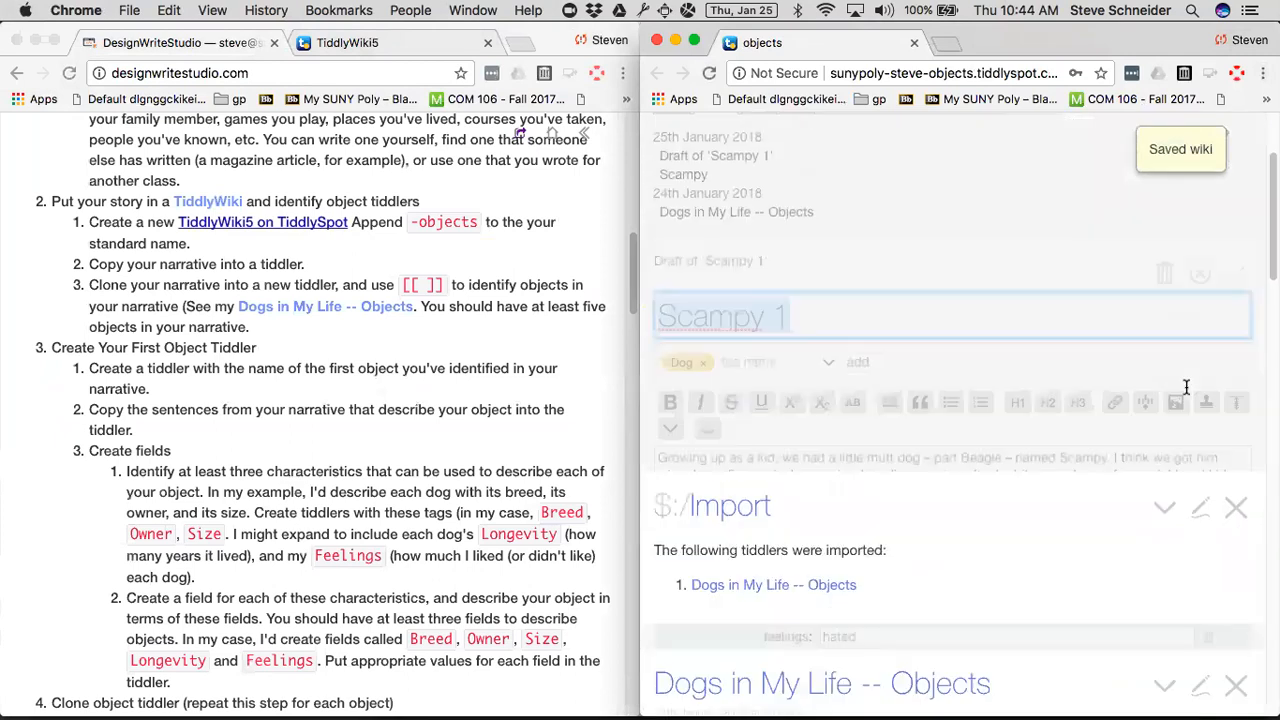
pyautogui.doubleClick(851, 210)
pyautogui.tripleClick(851, 210)
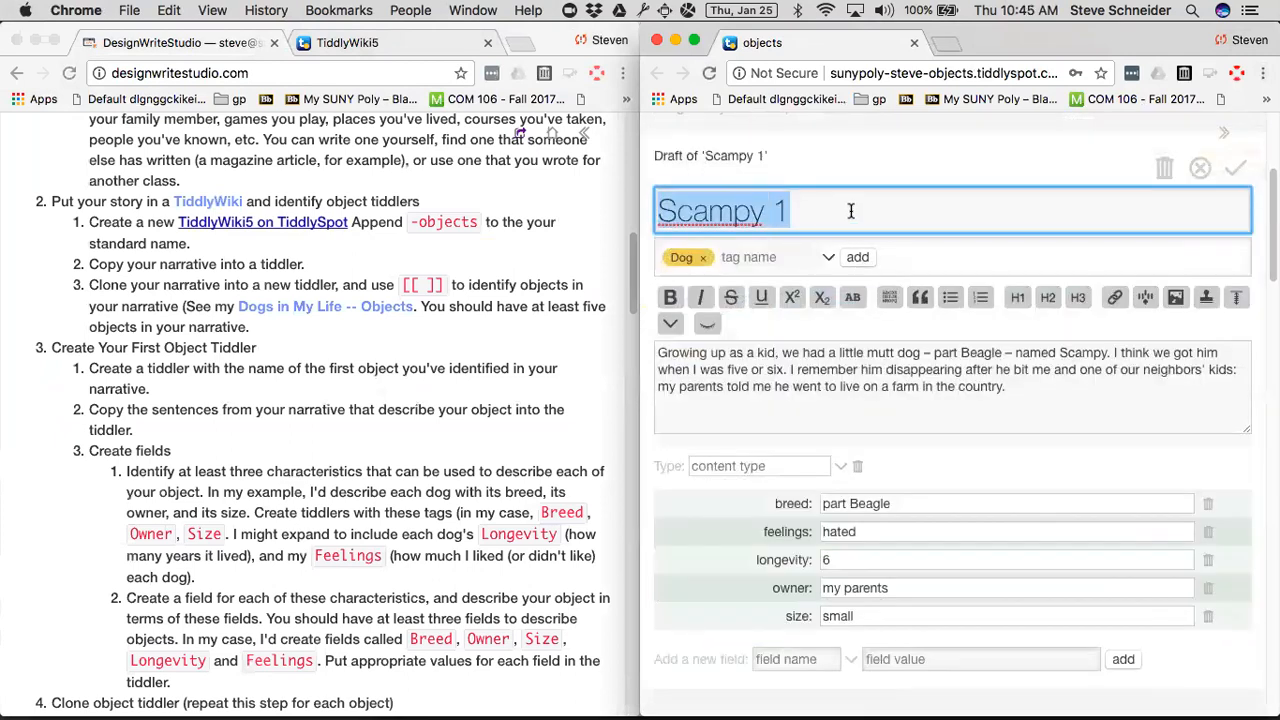
pyautogui.write('Koko')
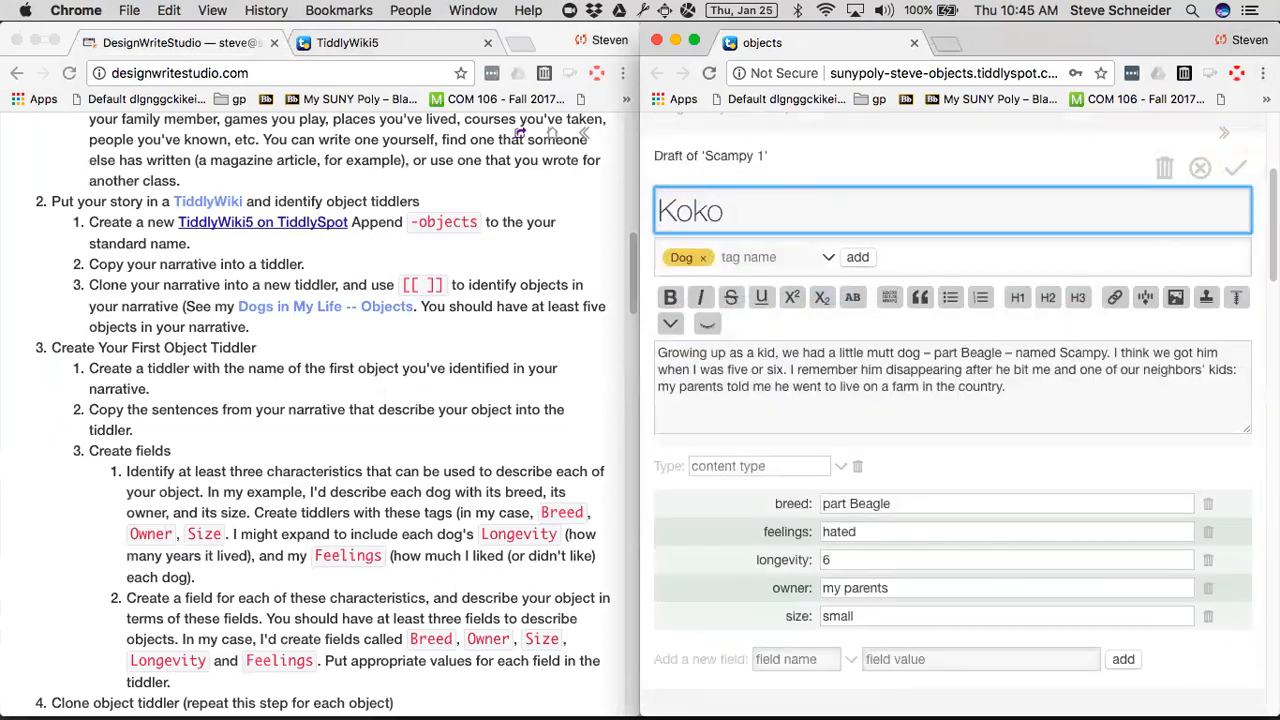
pyautogui.press('BackSpace')
pyautogui.press('BackSpace')
pyautogui.write('Ko')
# Replace the KoKo draft's text with the Standard Poodle paragraph copied from the Dogs in My Life -- Objects tiddler.
pyautogui.scroll(3, 816, 268)
pyautogui.scroll(-10, 816, 268)
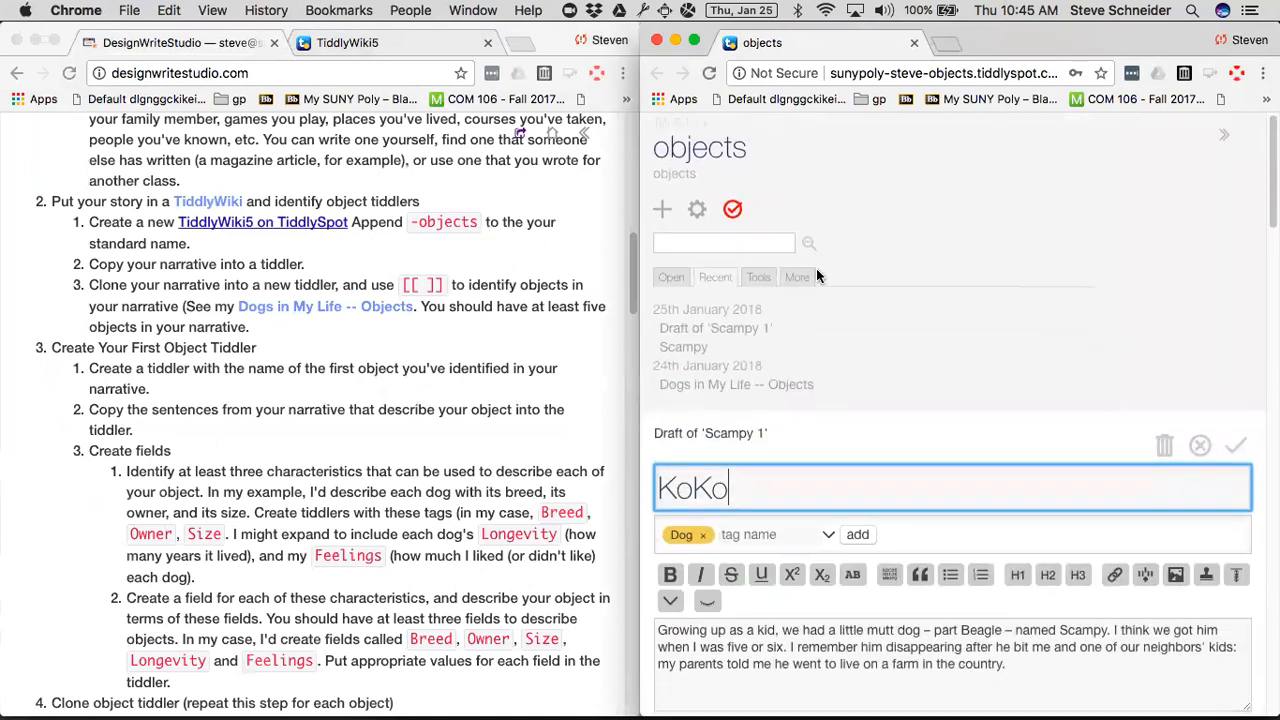
pyautogui.scroll(-3, 647, 342)
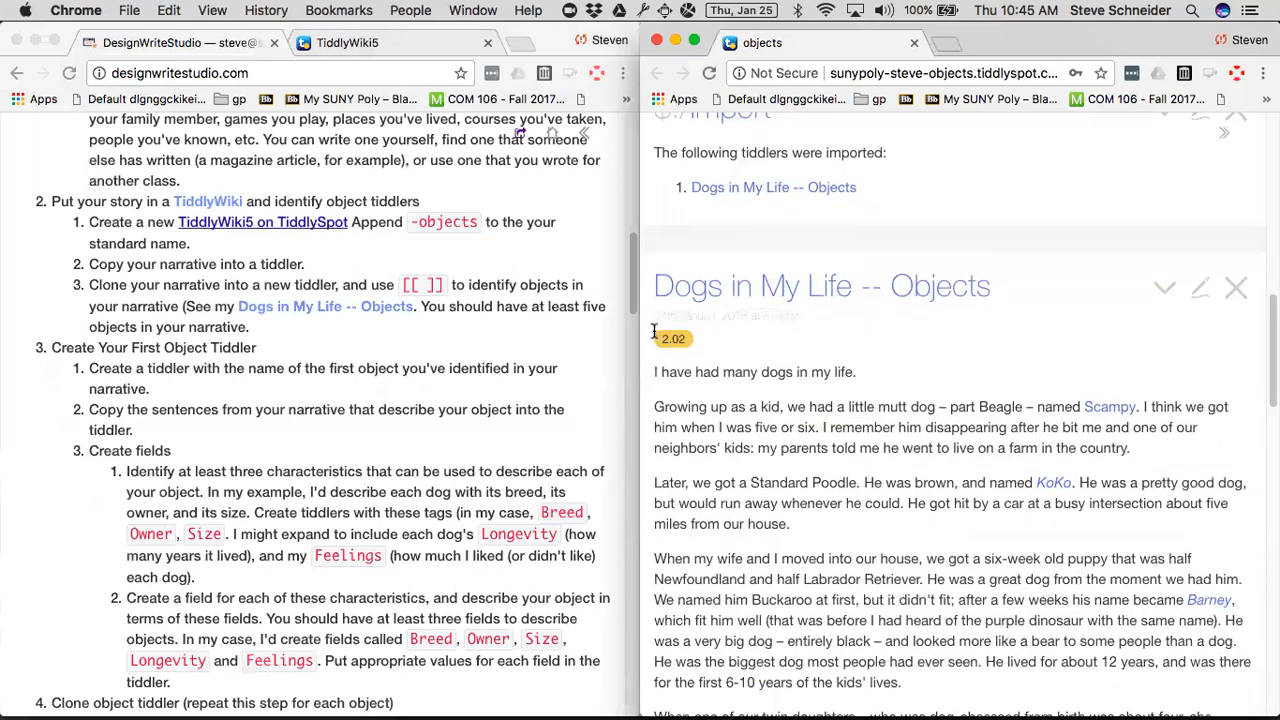
pyautogui.tripleClick(810, 373)
pyautogui.hotkey('ctrl', 'c')
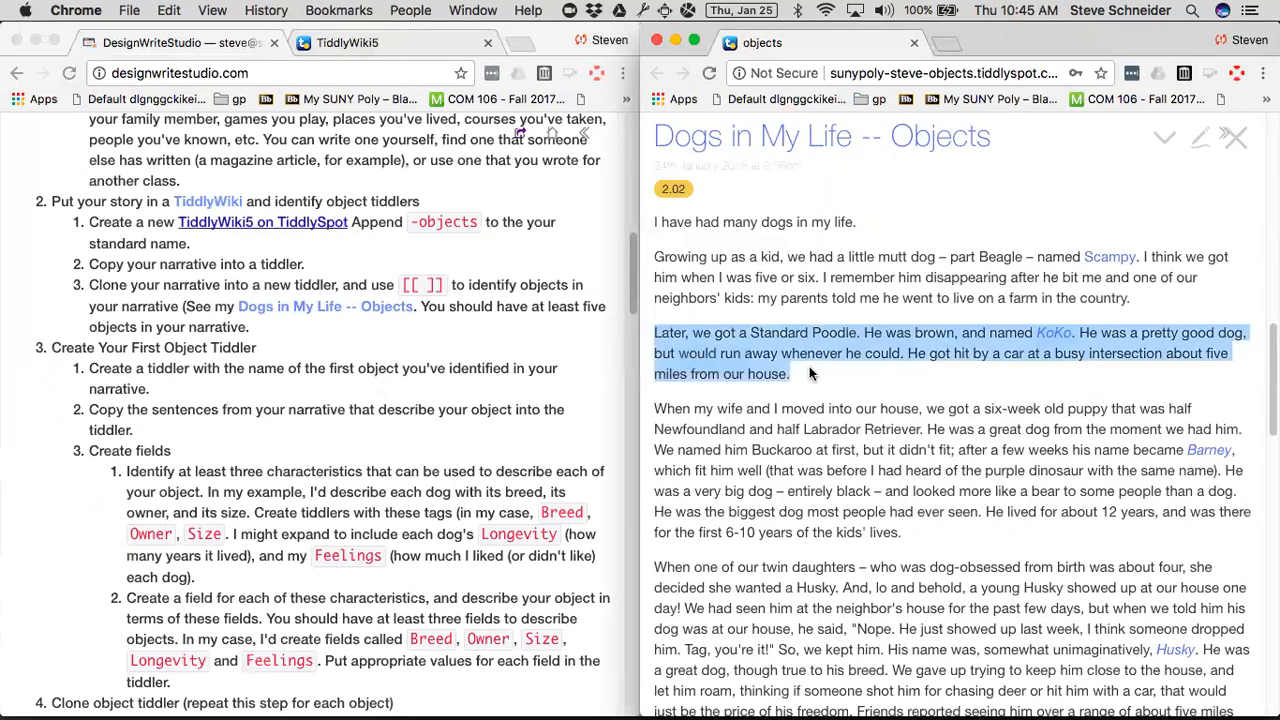
pyautogui.scroll(7, 811, 373)
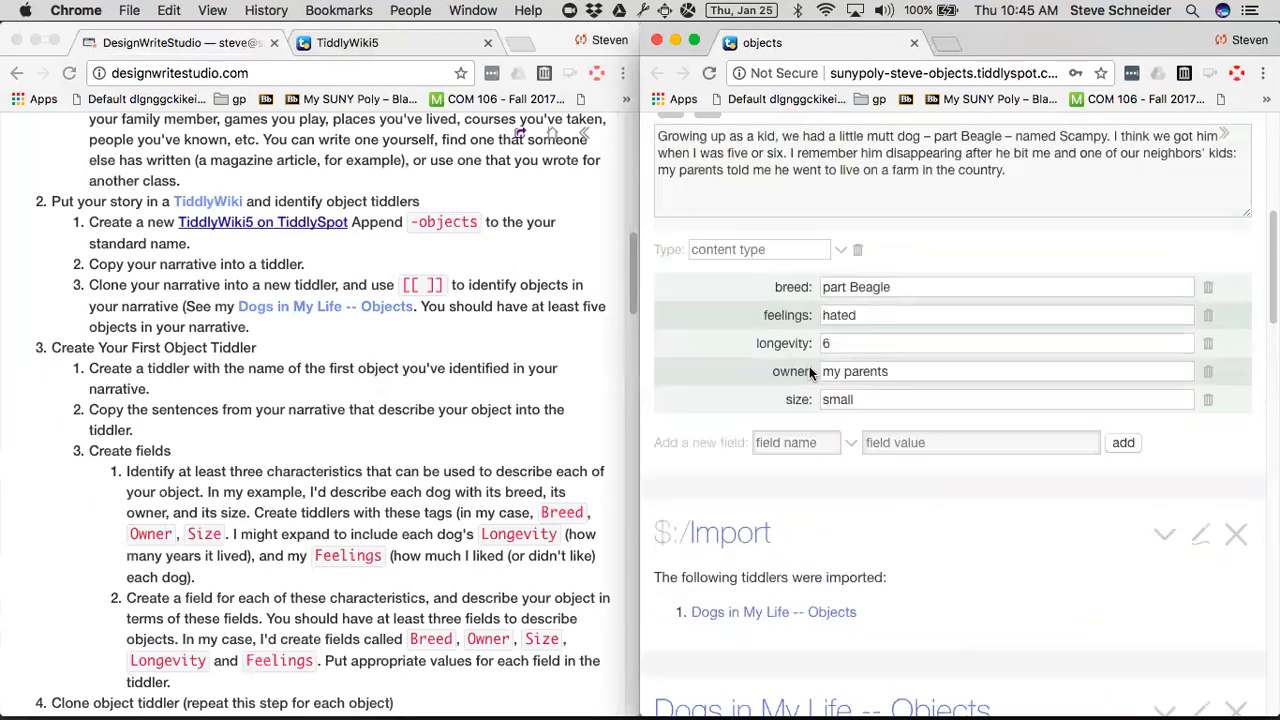
pyautogui.scroll(6, 809, 371)
pyautogui.tripleClick(668, 580)
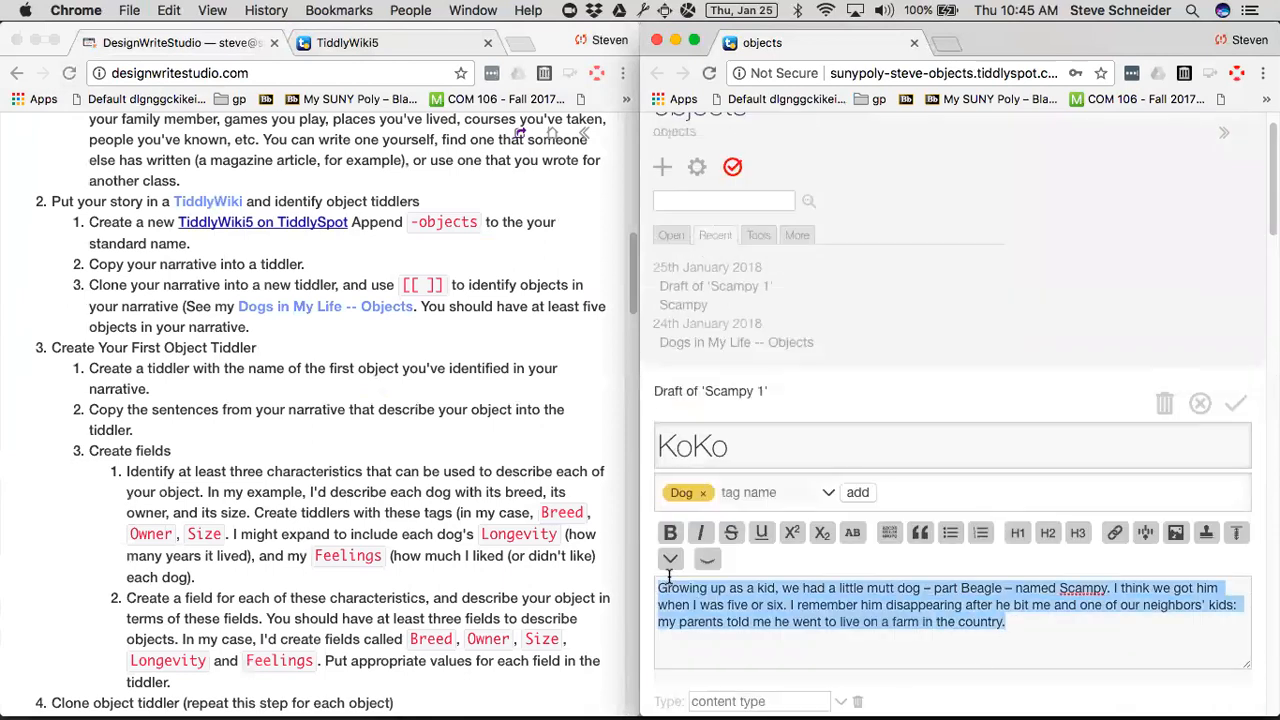
pyautogui.hotkey('ctrl', 'v')
# Set the KoKo draft's breed field to Standard Poodle.
pyautogui.scroll(-3, 668, 574)
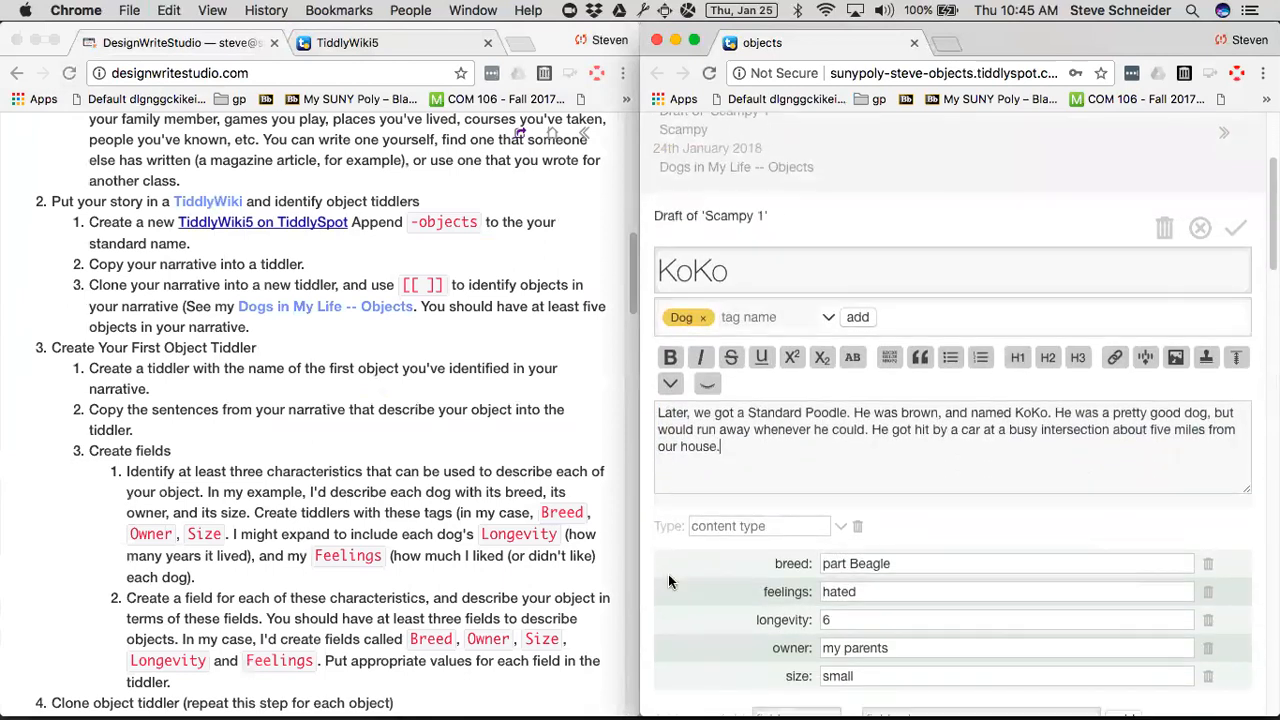
pyautogui.tripleClick(906, 563)
pyautogui.write('Standard Po')
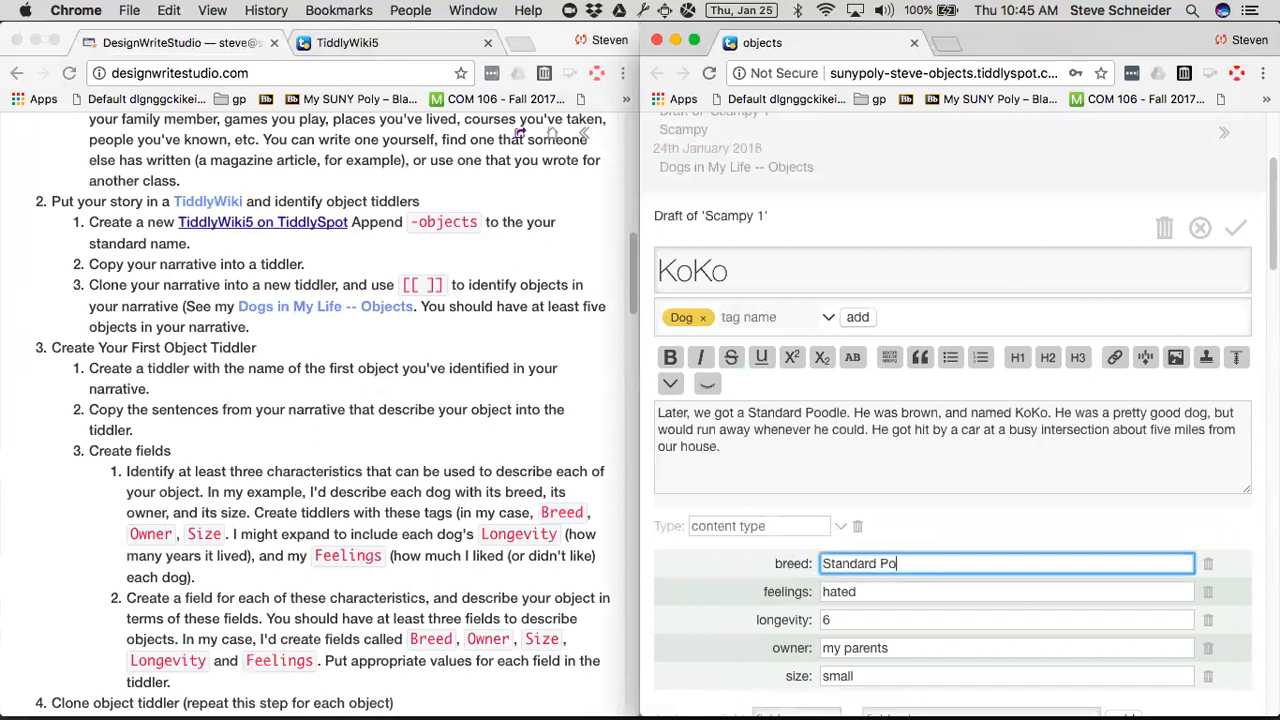
pyautogui.write('odl')
pyautogui.press('Tab')
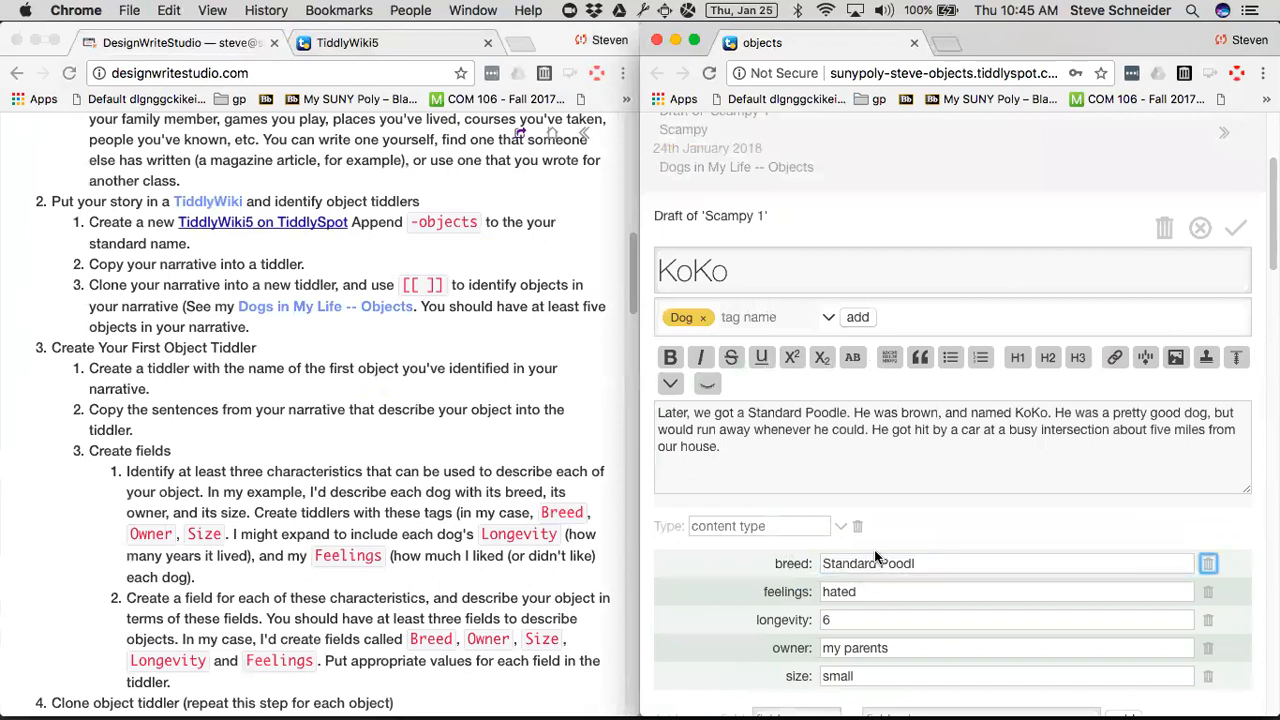
pyautogui.click(943, 563)
pyautogui.write('e')
# Set the KoKo draft's feelings field to loved, longevity to 12 and size to big.
pyautogui.click(916, 592)
pyautogui.doubleClick(916, 592)
pyautogui.write('loved')
pyautogui.doubleClick(920, 619)
pyautogui.write('12')
pyautogui.doubleClick(912, 679)
pyautogui.write('big')
# Save the KoKo tiddler and list the tiddlers that carry its Dog tag.
pyautogui.click(1238, 230)
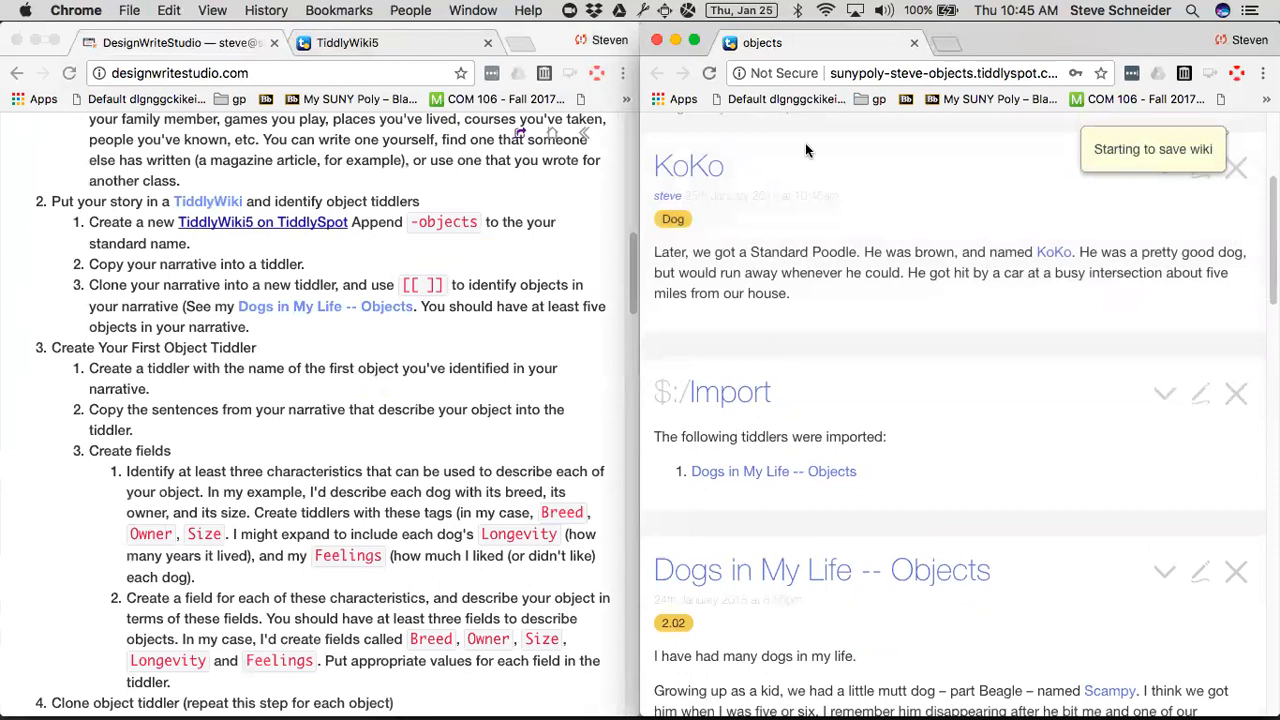
pyautogui.click(673, 219)
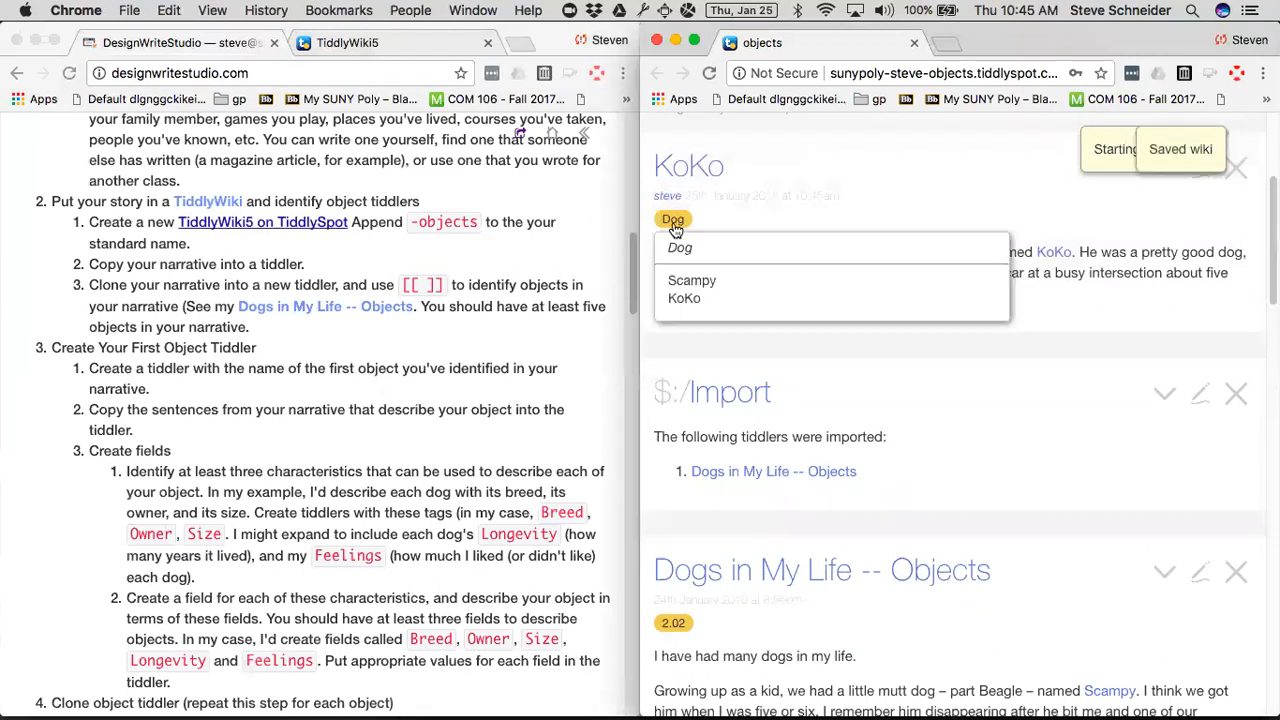
pyautogui.click(795, 200)
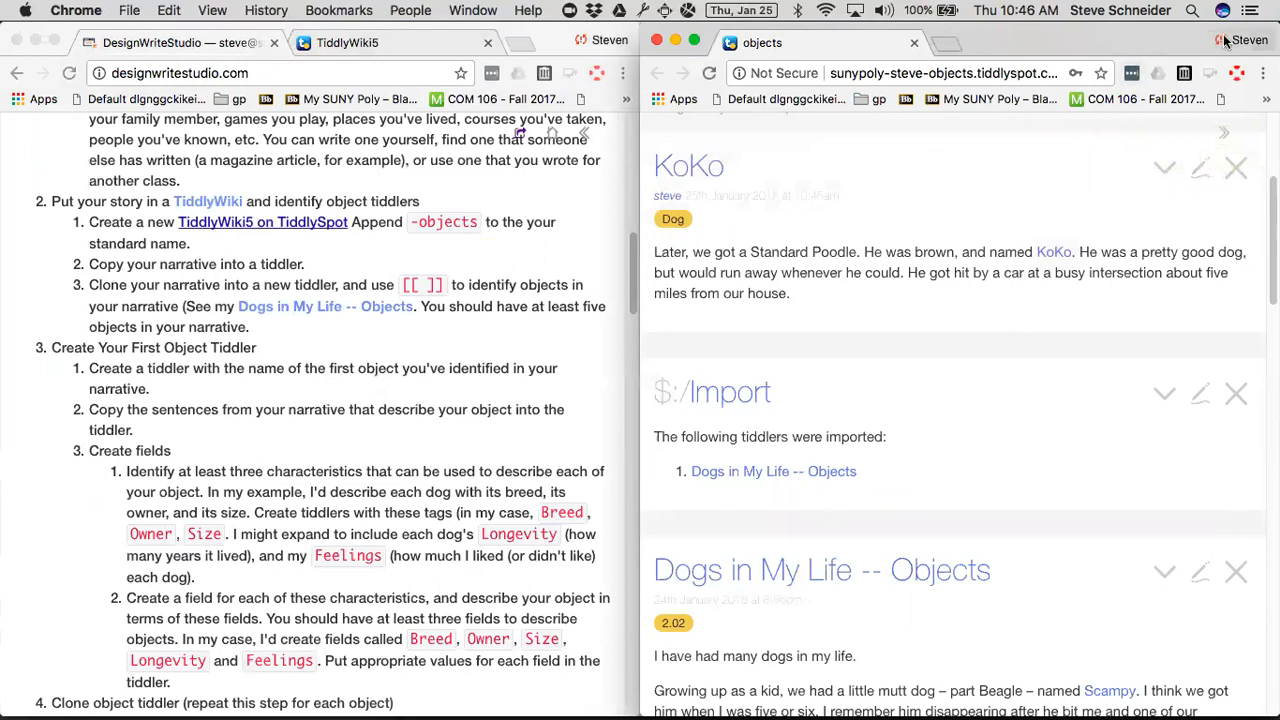
# Bring the exercise 2.02 - objects wiki window forward and tile it beside the exercise instructions.
pyautogui.moveTo(1088, 40); pyautogui.dragTo(1088, 188)
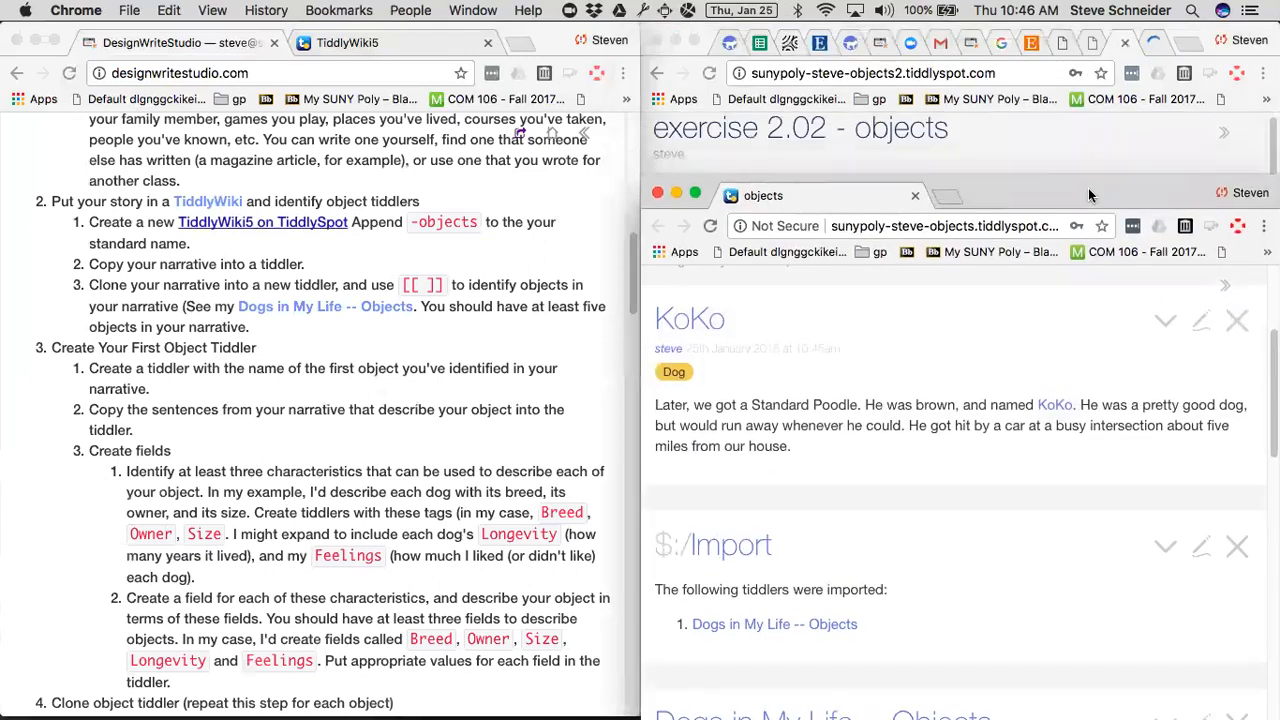
pyautogui.click(987, 154)
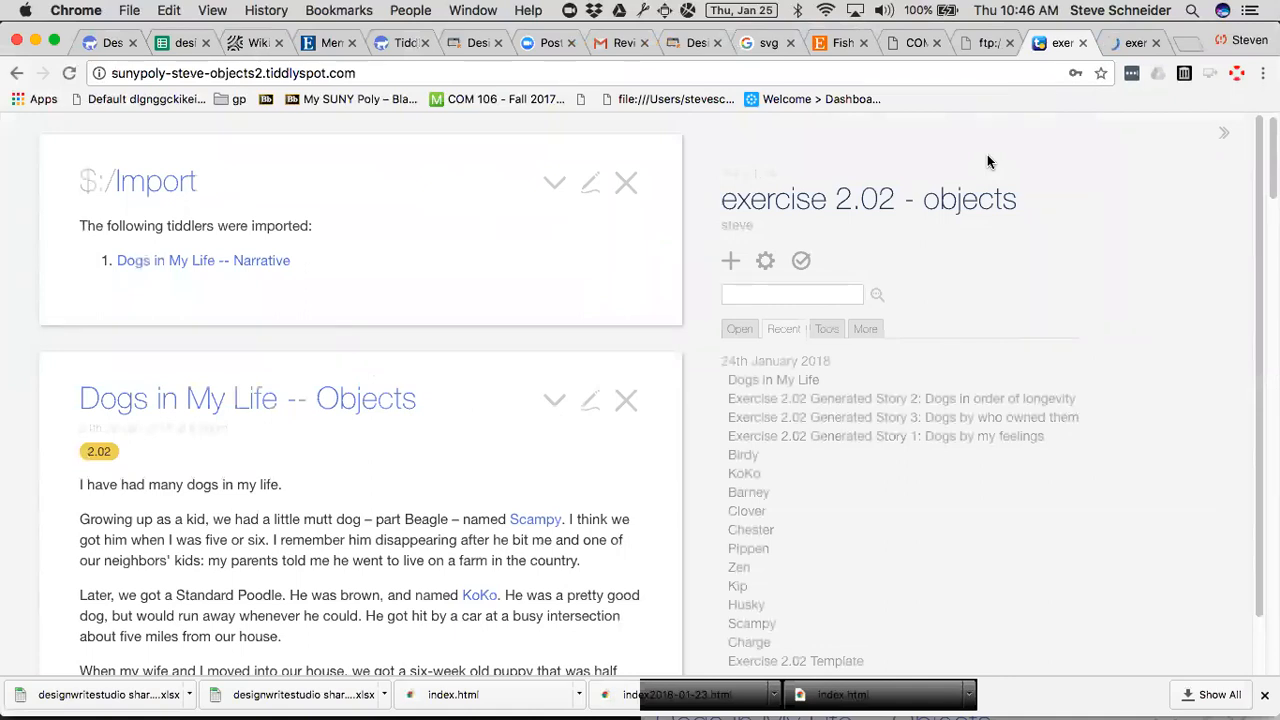
pyautogui.scroll(-2, 970, 583)
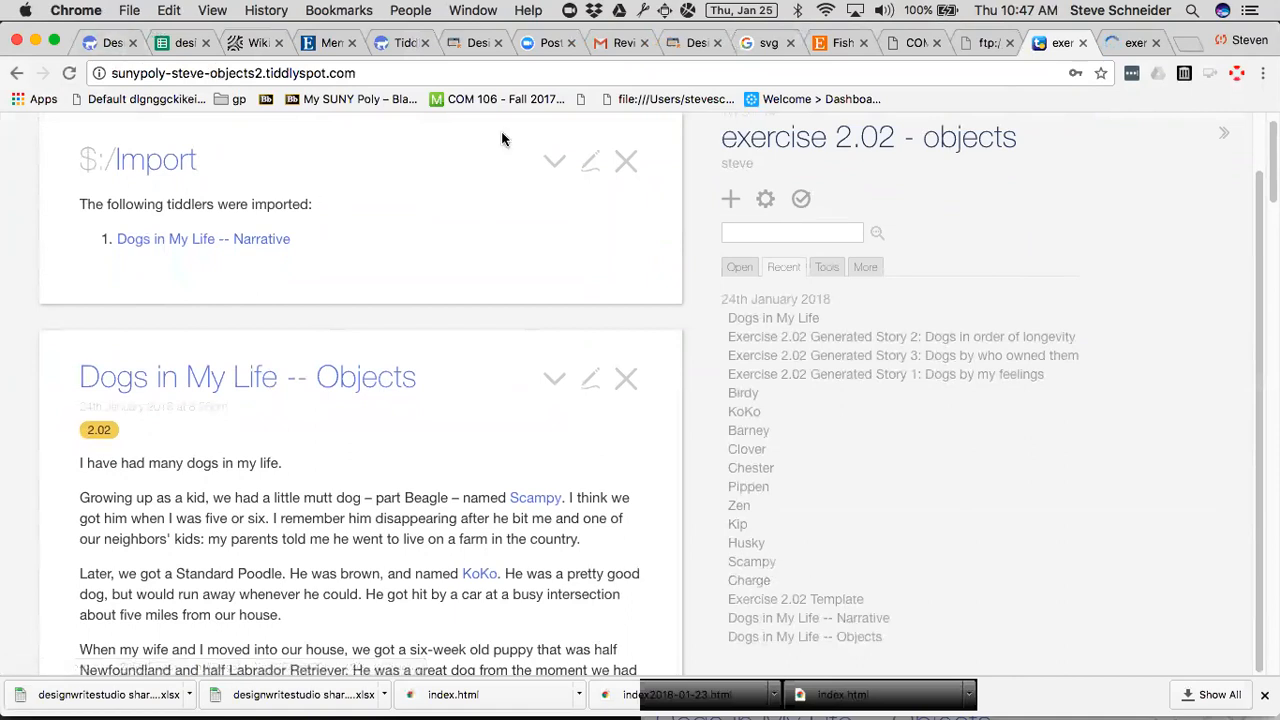
pyautogui.press('ctrl+alt+super+Right')
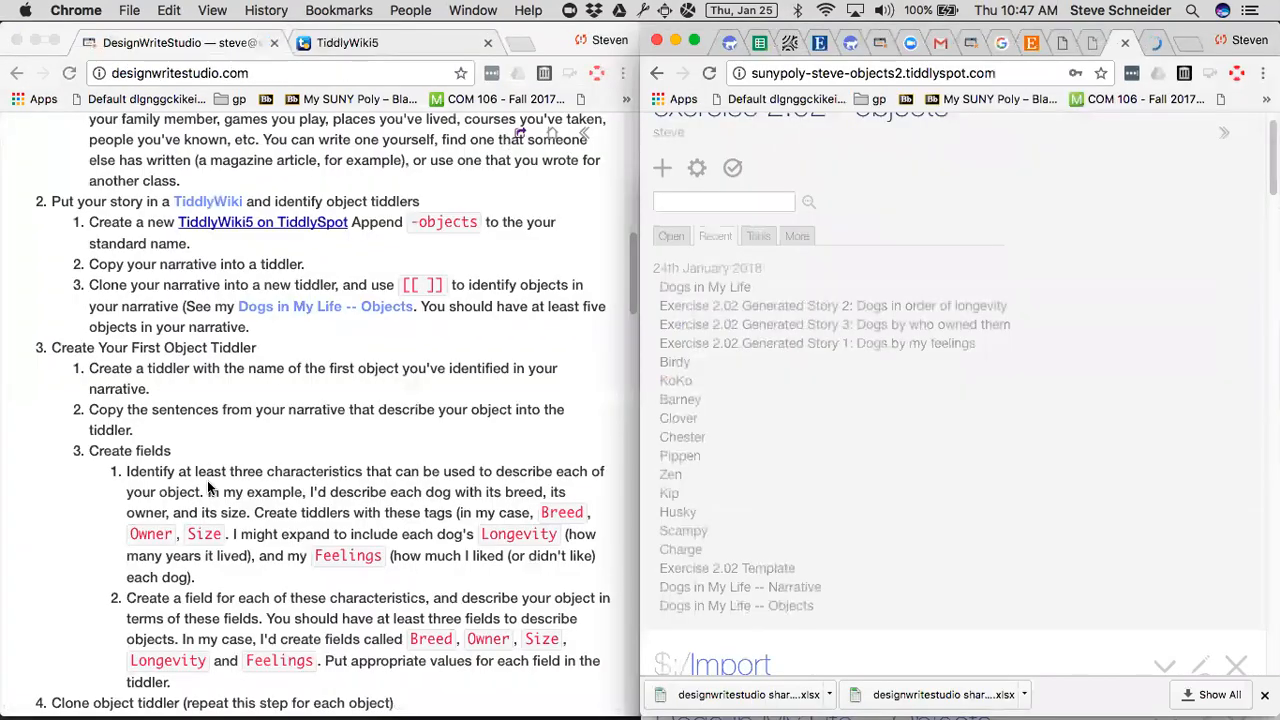
# Check the exercise's template instructions, and open the Exercise 2.02 Template tiddler for editing in the objects2 wiki.
pyautogui.scroll(-5, 260, 503)
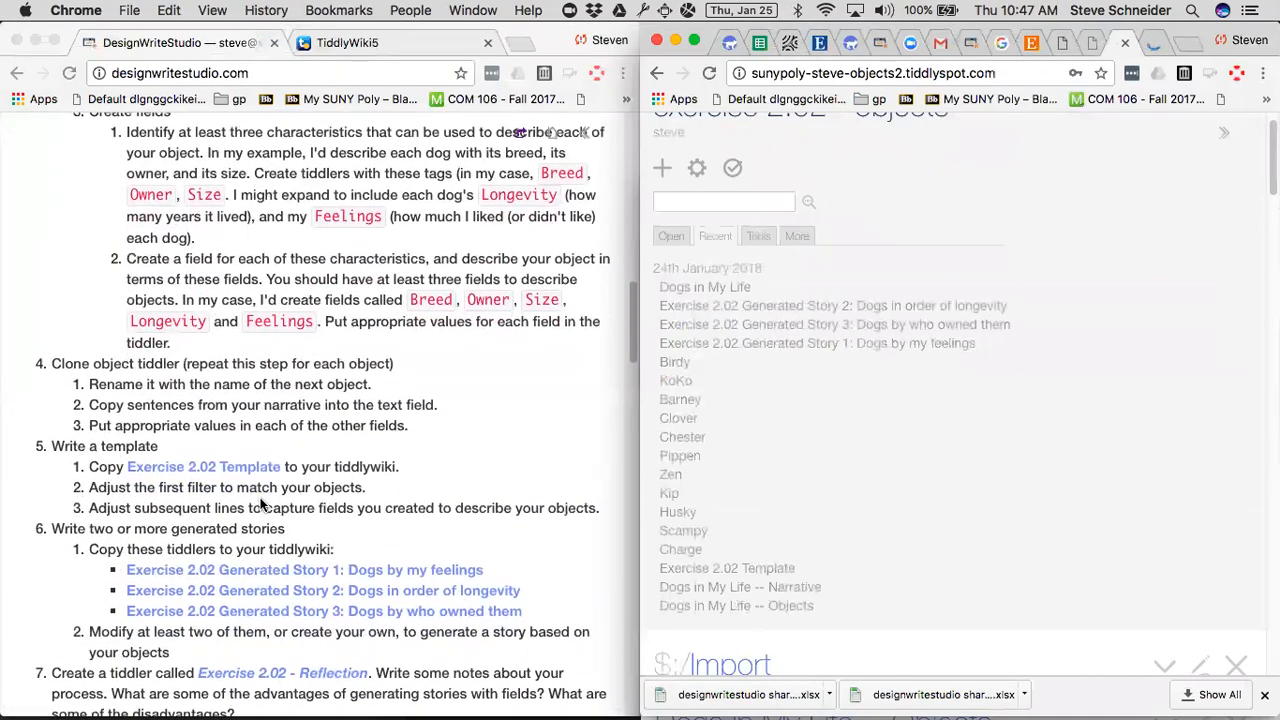
pyautogui.scroll(-3, 260, 503)
pyautogui.click(281, 451)
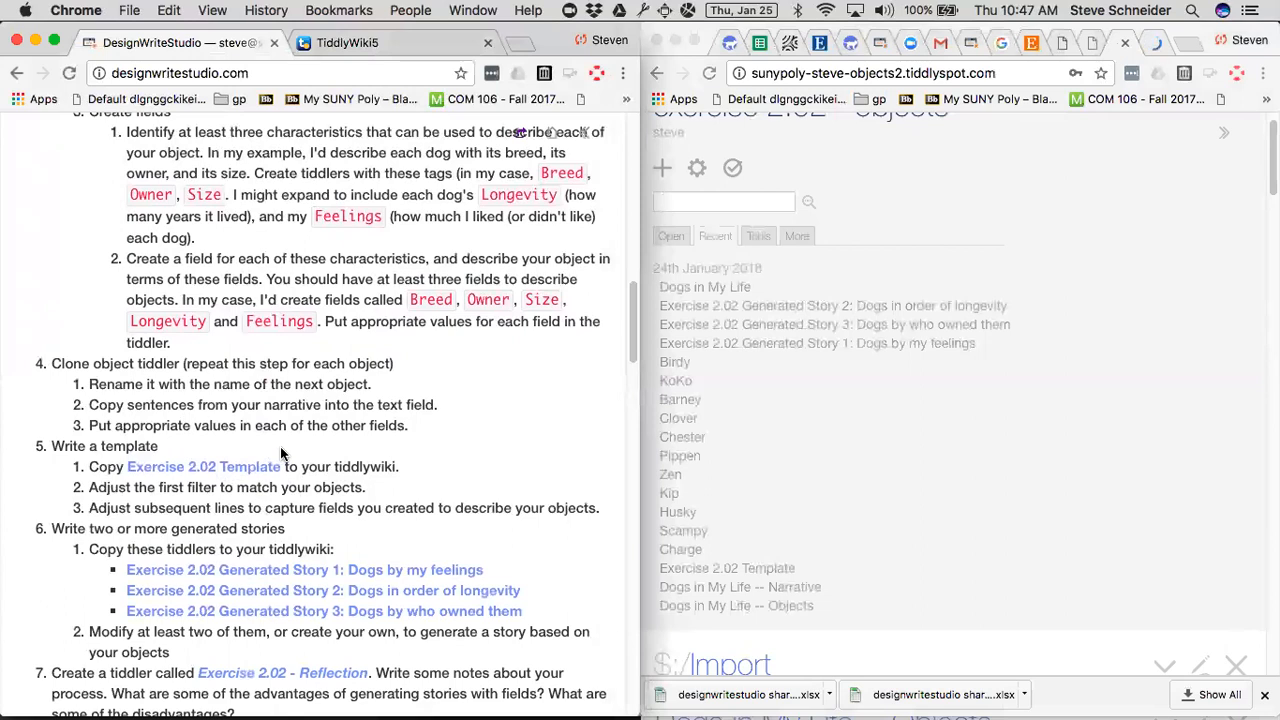
pyautogui.scroll(-2, 801, 499)
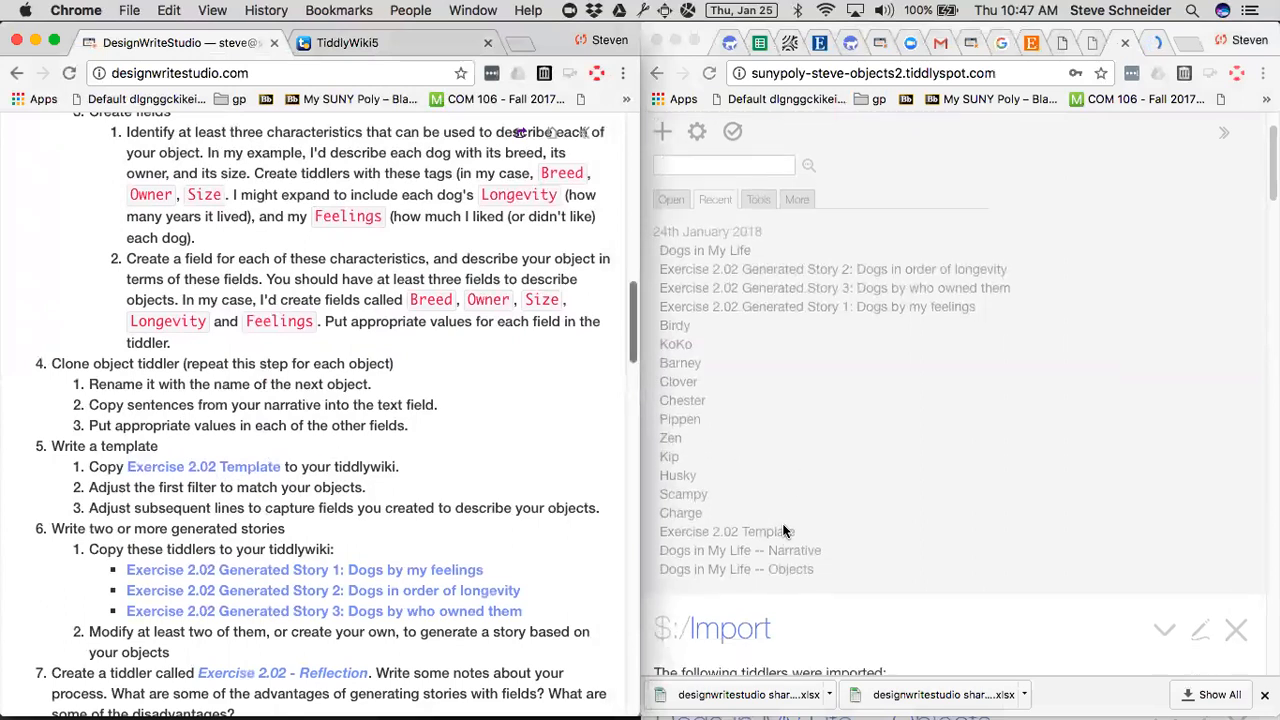
pyautogui.click(780, 530)
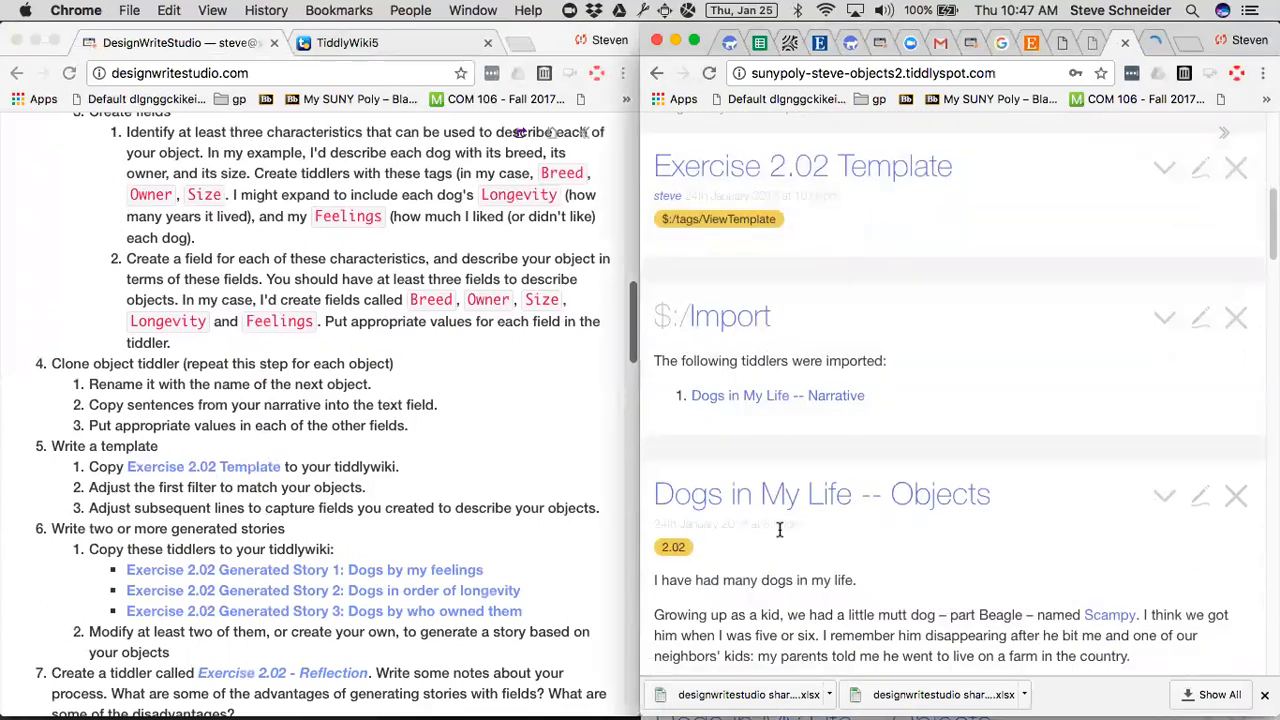
pyautogui.click(1200, 168)
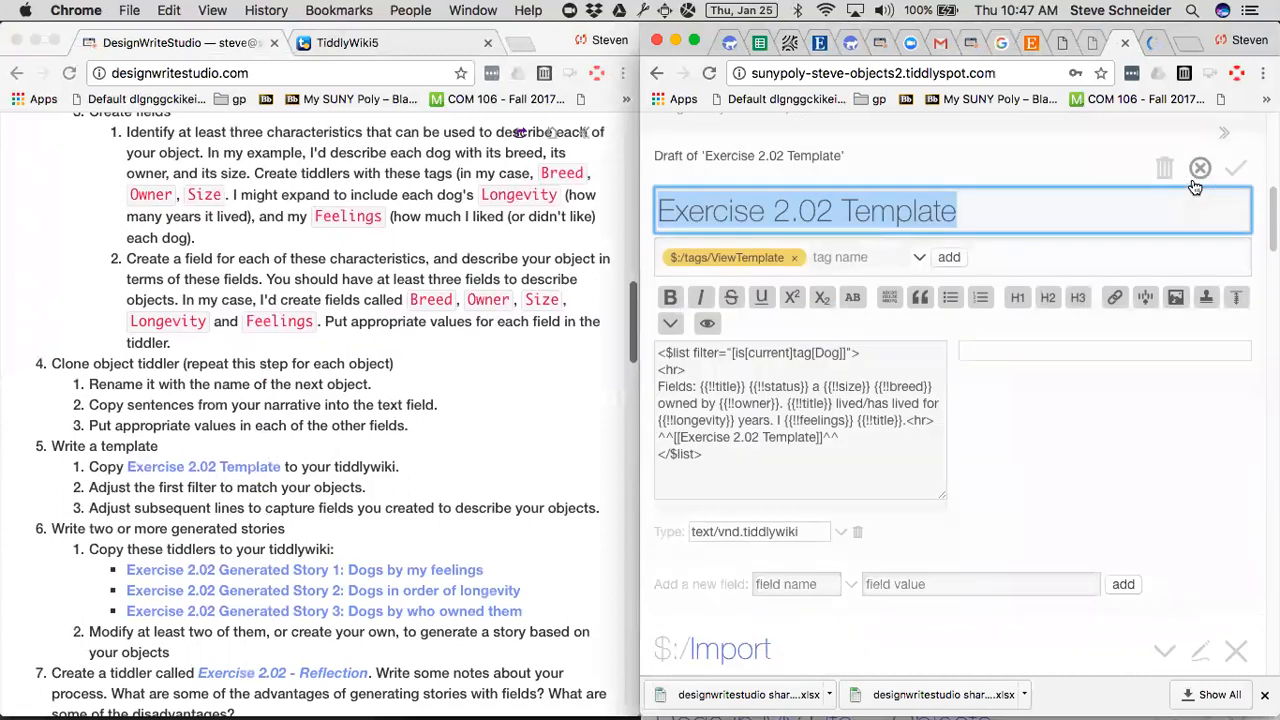
# Give the template draft the full window width by closing the $:/Import tiddler and hiding the sidebar and editor preview.
pyautogui.press('ctrl+alt+super+m')
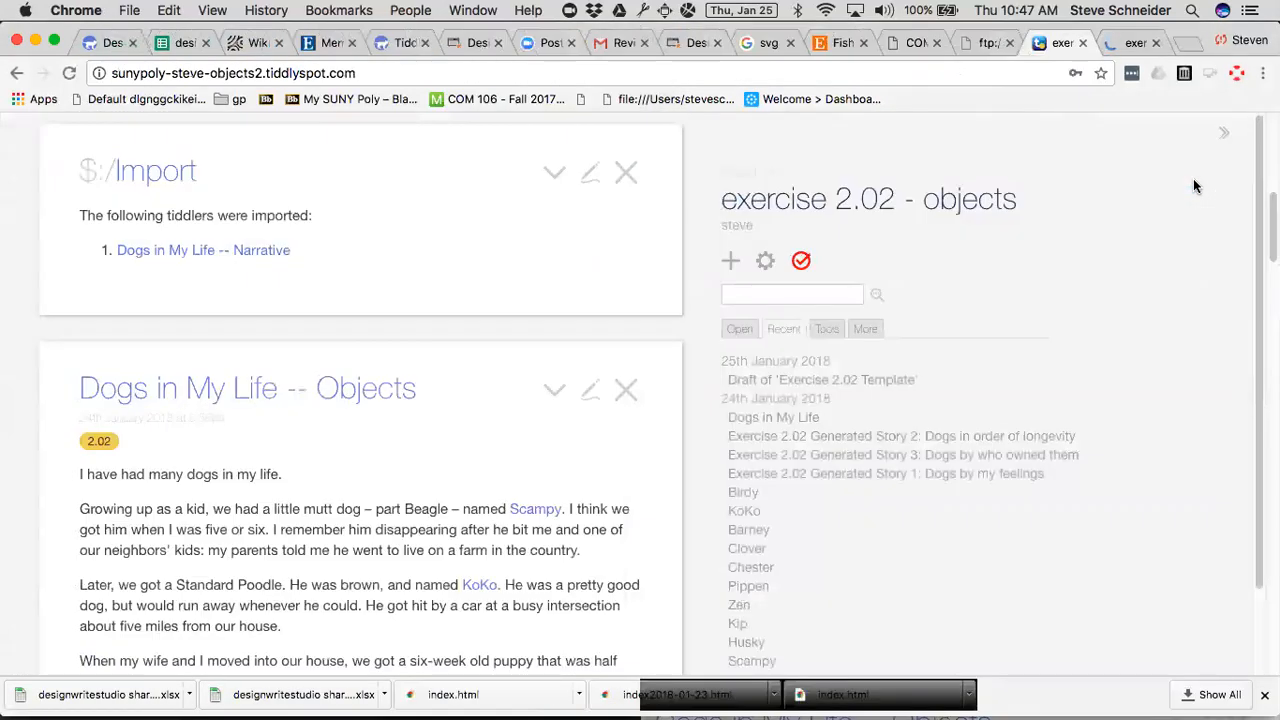
pyautogui.click(626, 170)
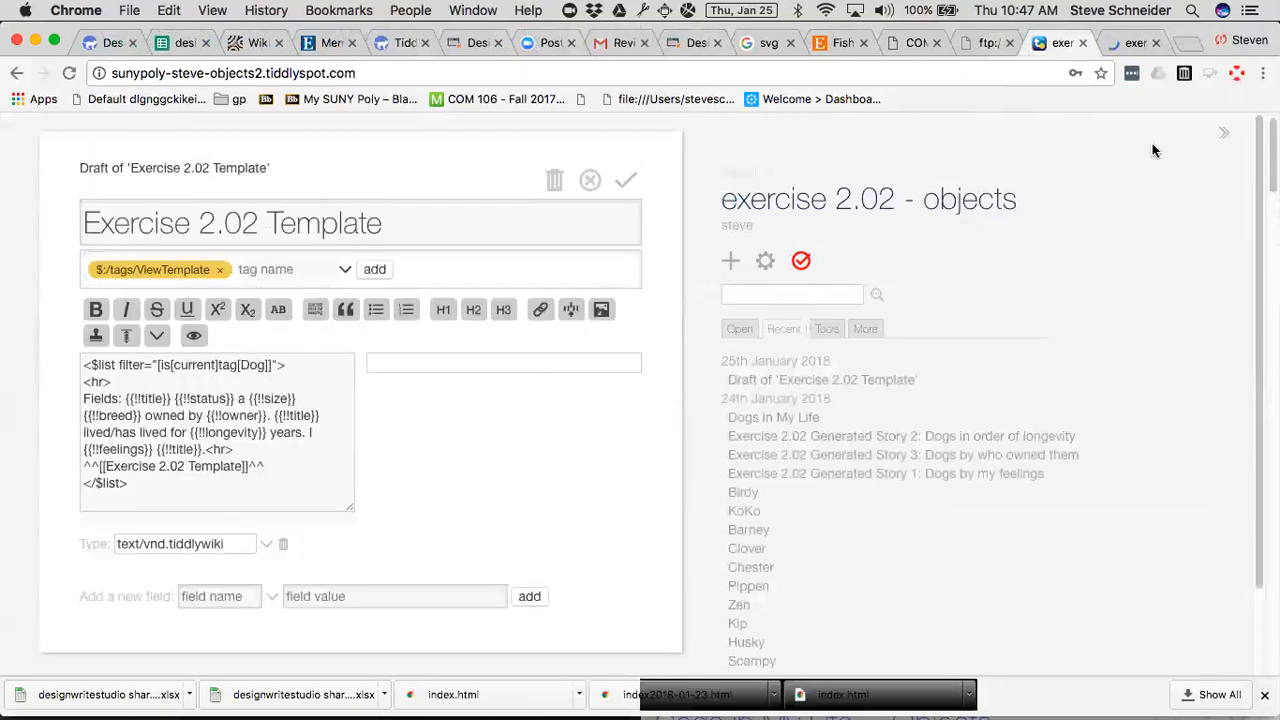
pyautogui.click(1225, 138)
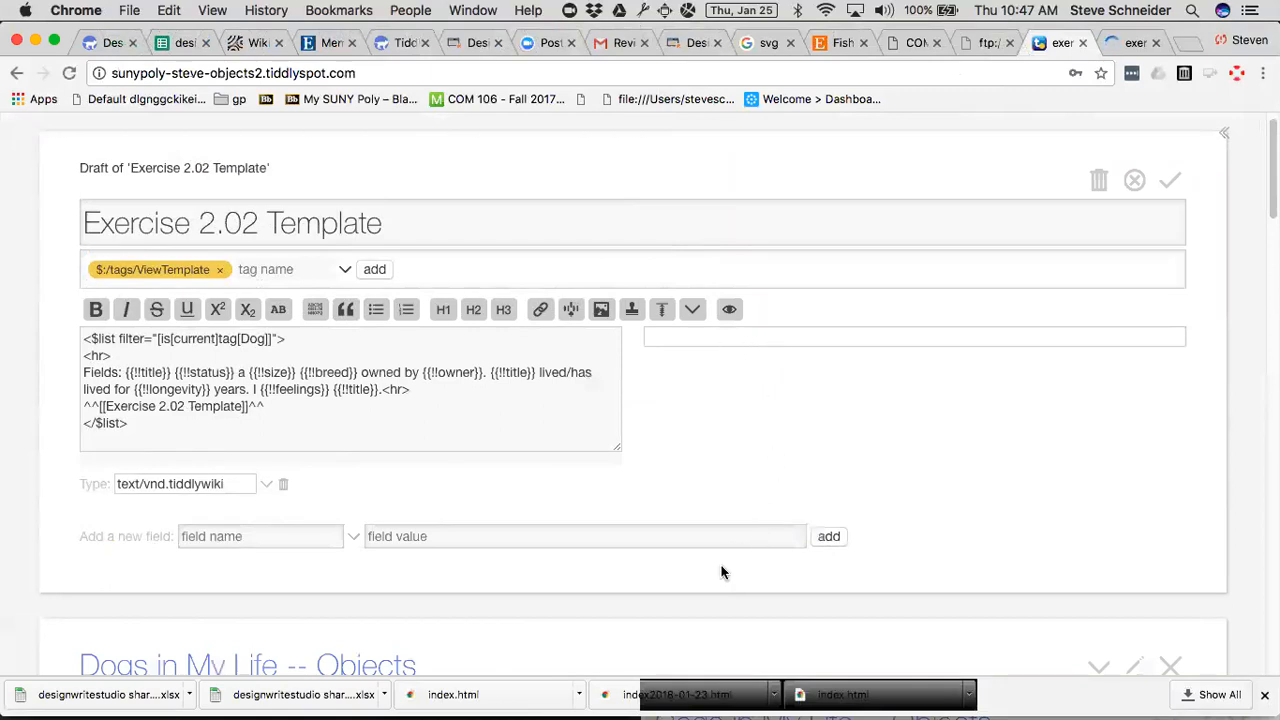
pyautogui.click(730, 312)
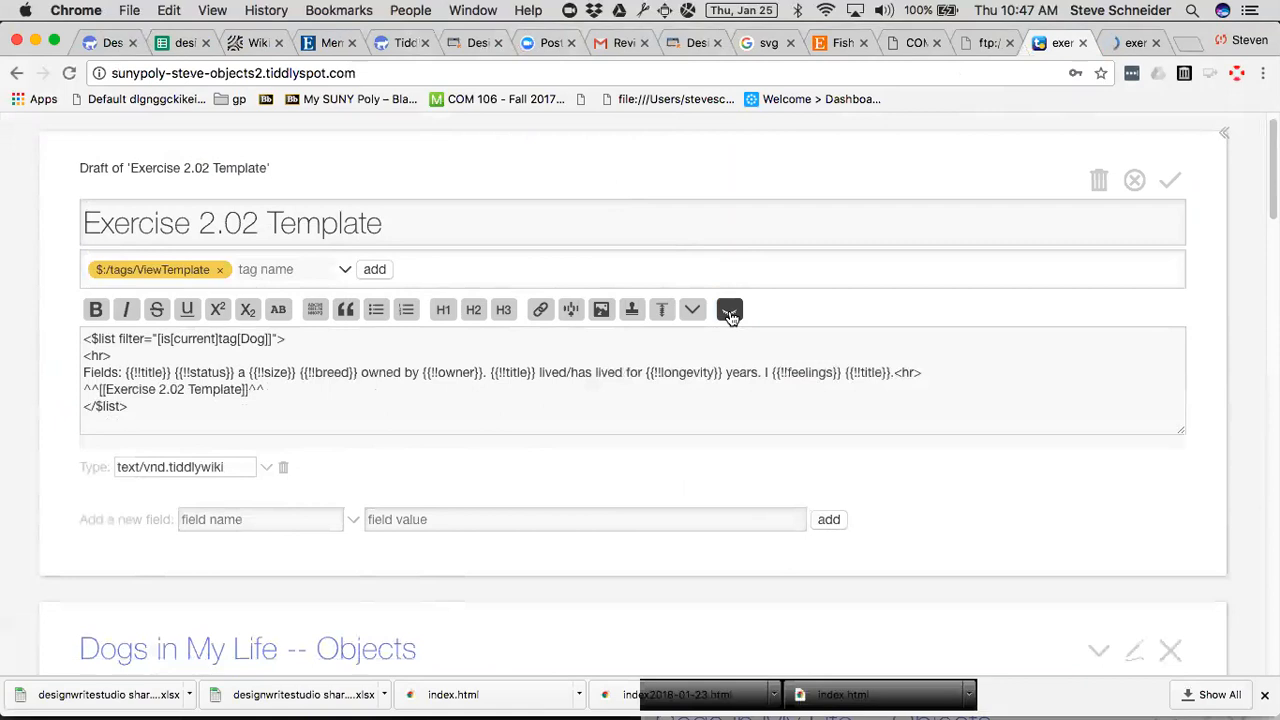
# Enlarge the page and highlight the filter expression [is[current]tag[Dog]] in the template text to examine it.
pyautogui.press('super+equal')
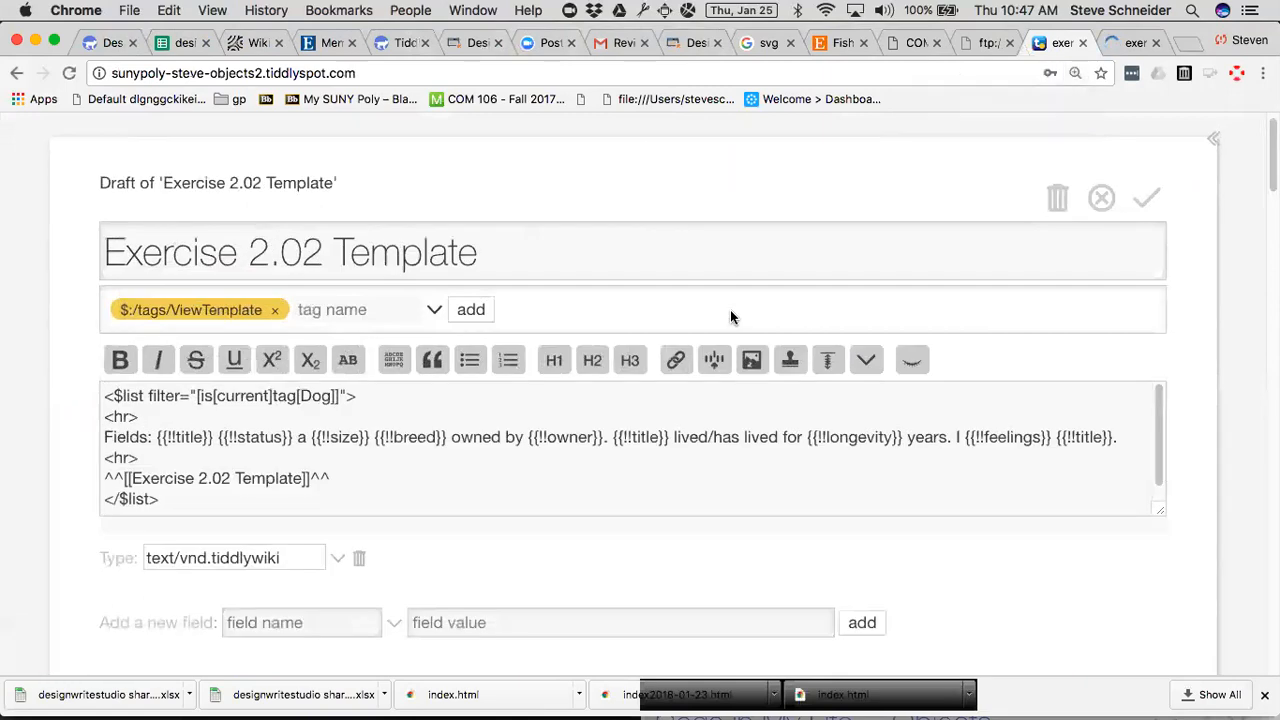
pyautogui.press('super+equal')
pyautogui.scroll(-2, 730, 317)
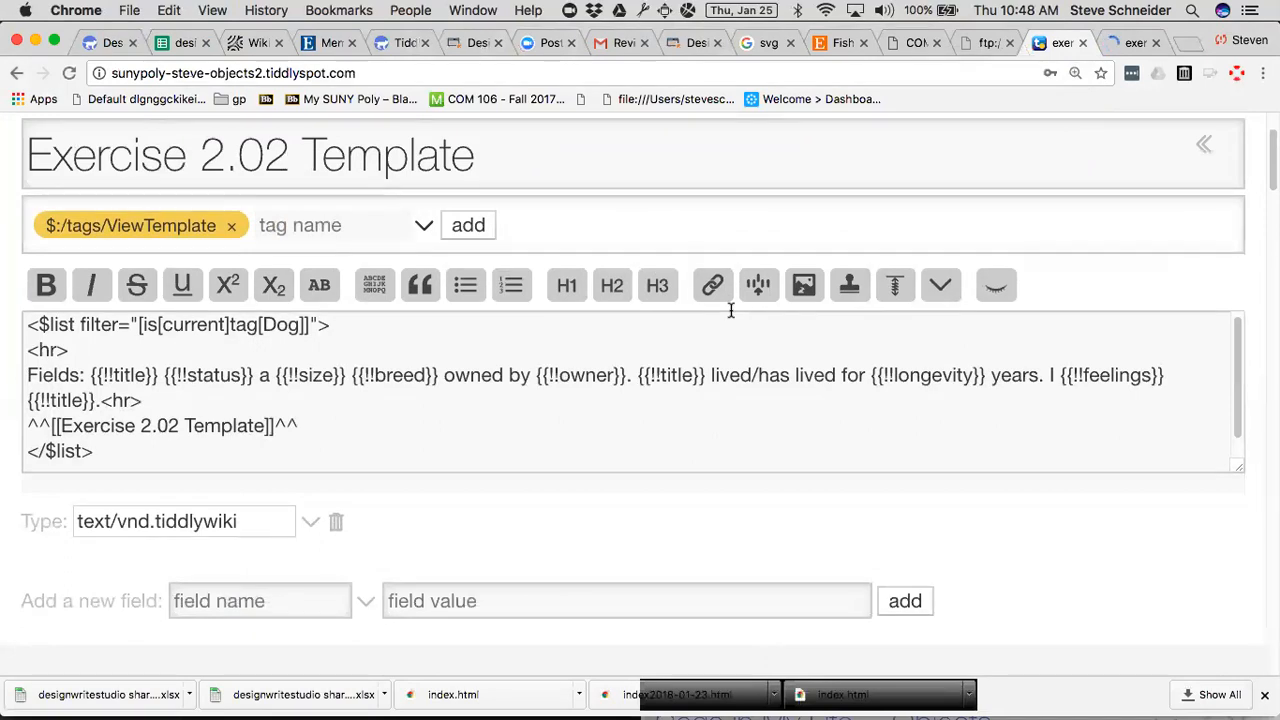
pyautogui.click(444, 318)
pyautogui.moveTo(139, 324); pyautogui.dragTo(313, 329)
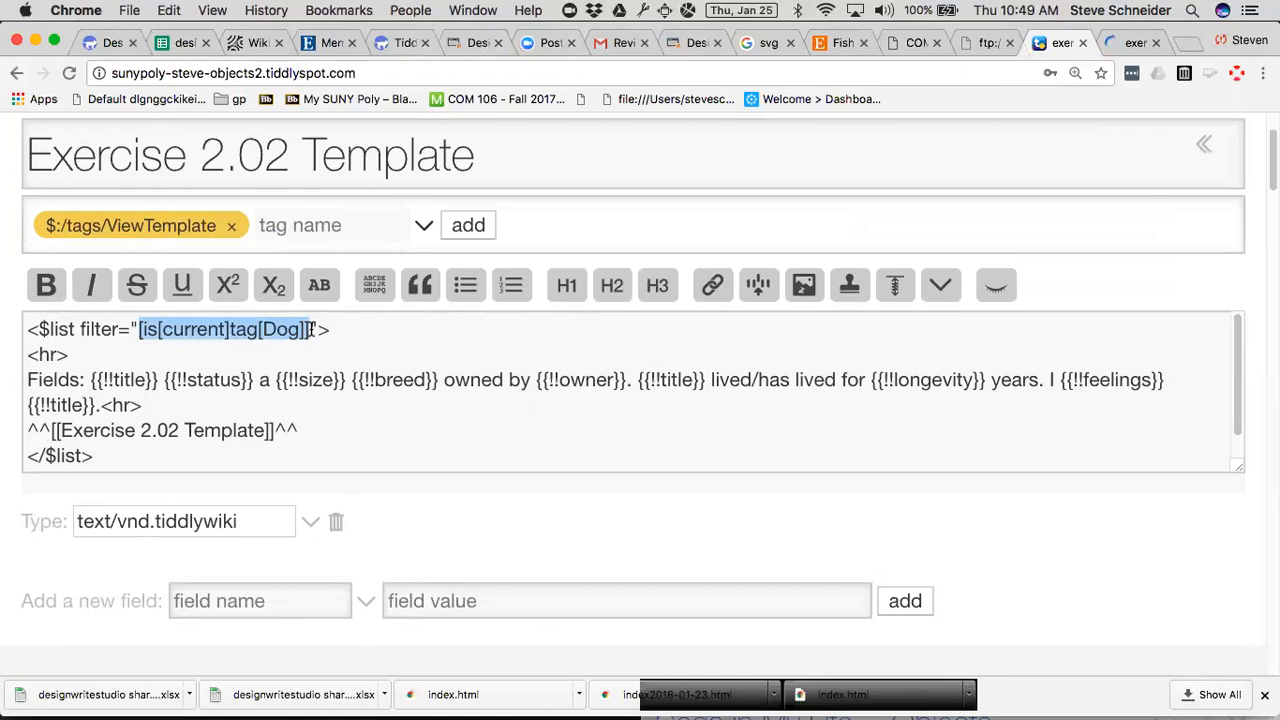
pyautogui.click(101, 352)
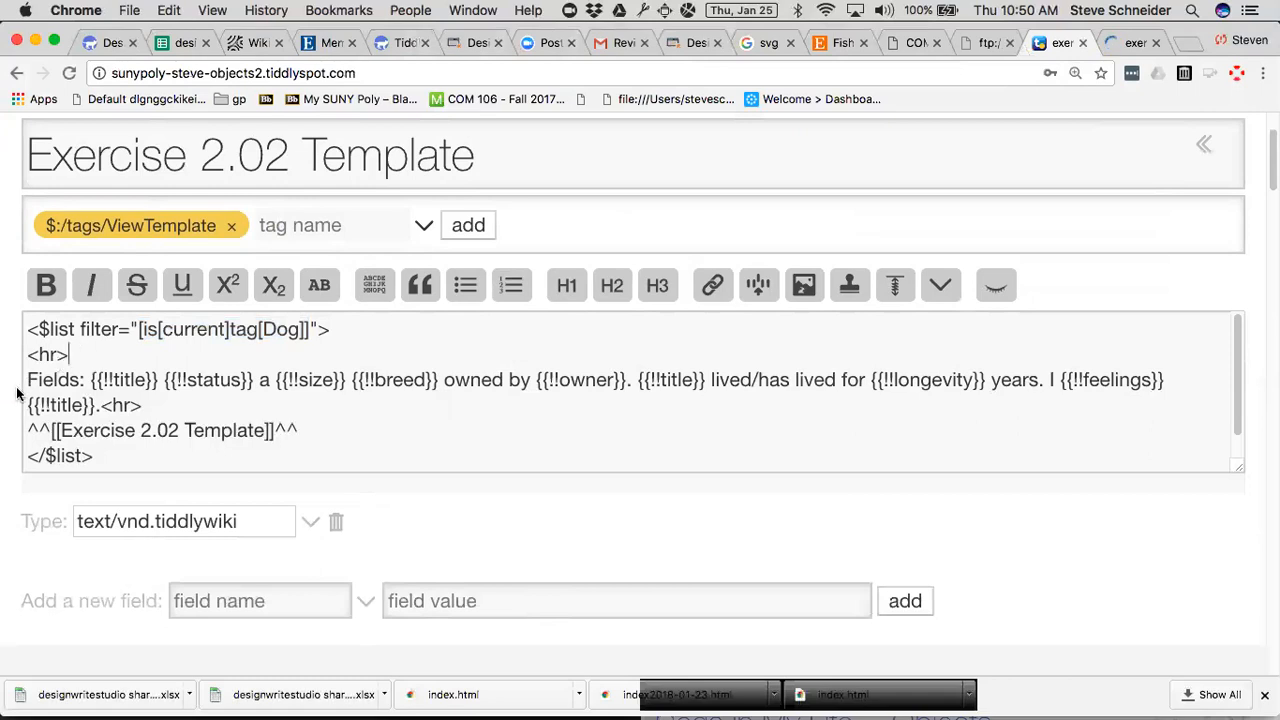
# Insert two blank lines above and two below the Fields sentence in the template text.
pyautogui.click(27, 430)
pyautogui.press('Return')
pyautogui.press('Return')
pyautogui.press('Up')
pyautogui.press('Up')
pyautogui.press('Up')
pyautogui.press('Up')
pyautogui.press('Return')
pyautogui.press('Return')
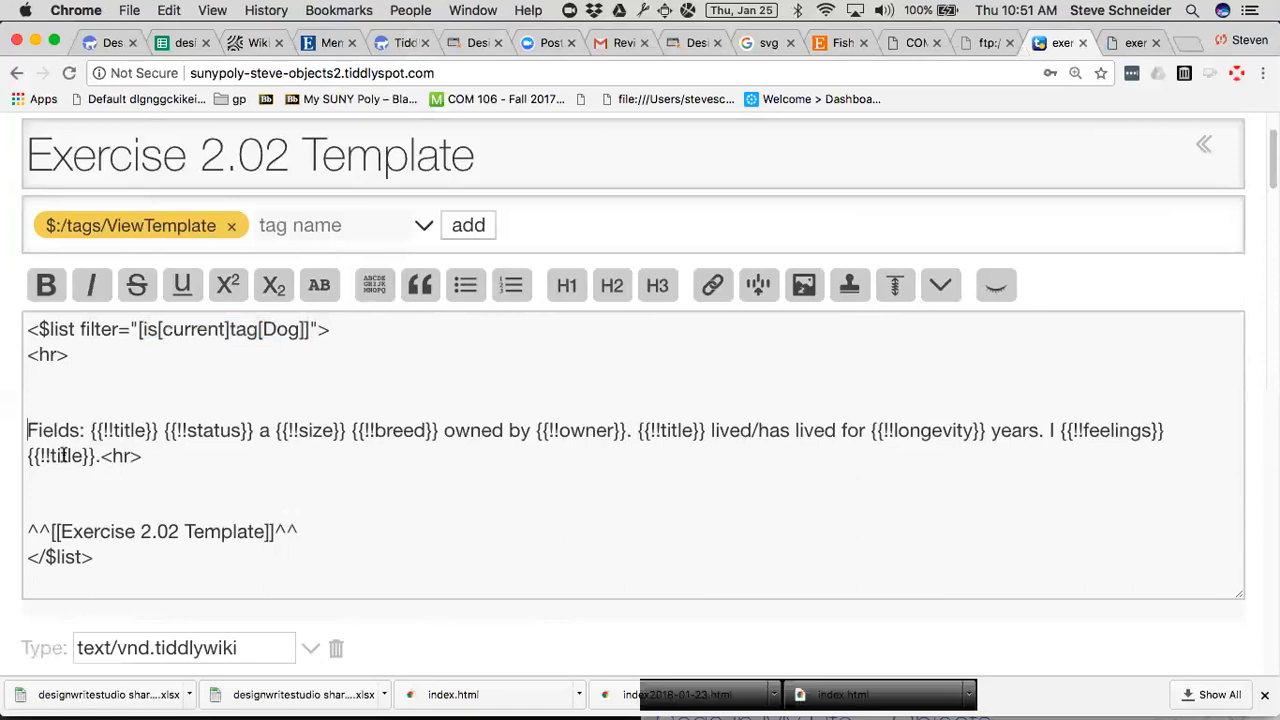
# Examine the size and owner field references in the template's Fields sentence.
pyautogui.doubleClick(310, 429)
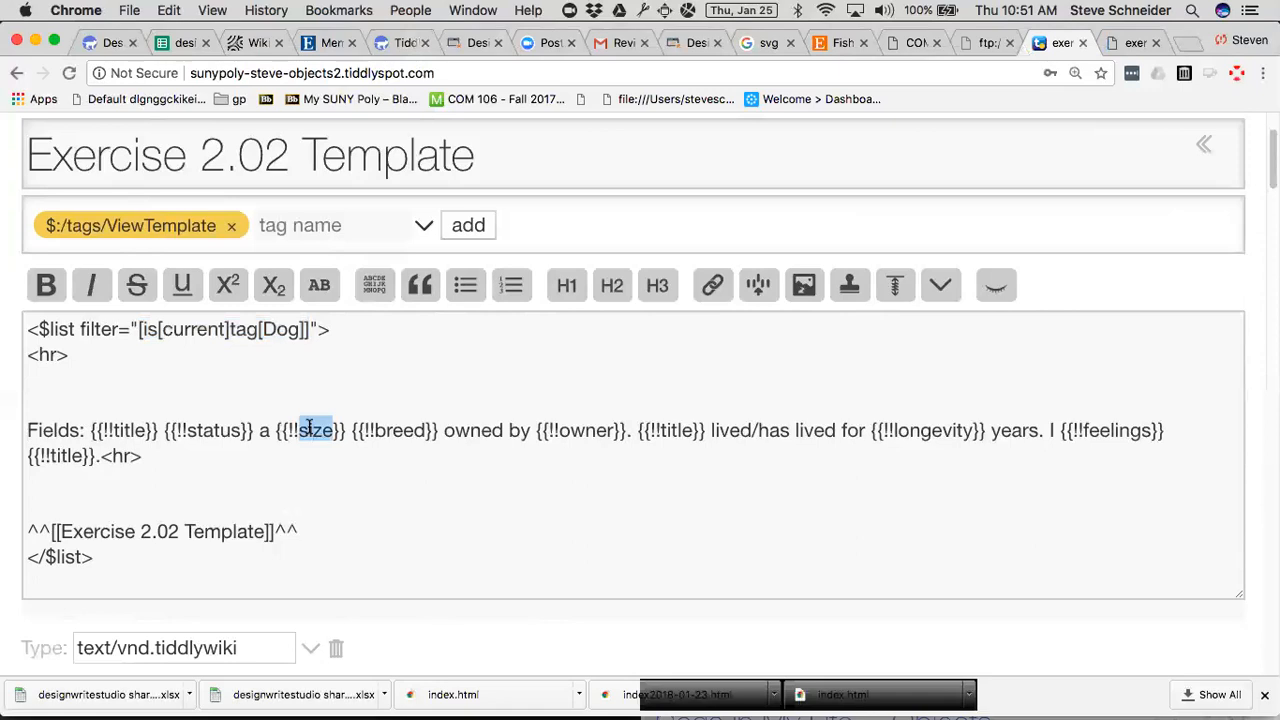
pyautogui.doubleClick(577, 431)
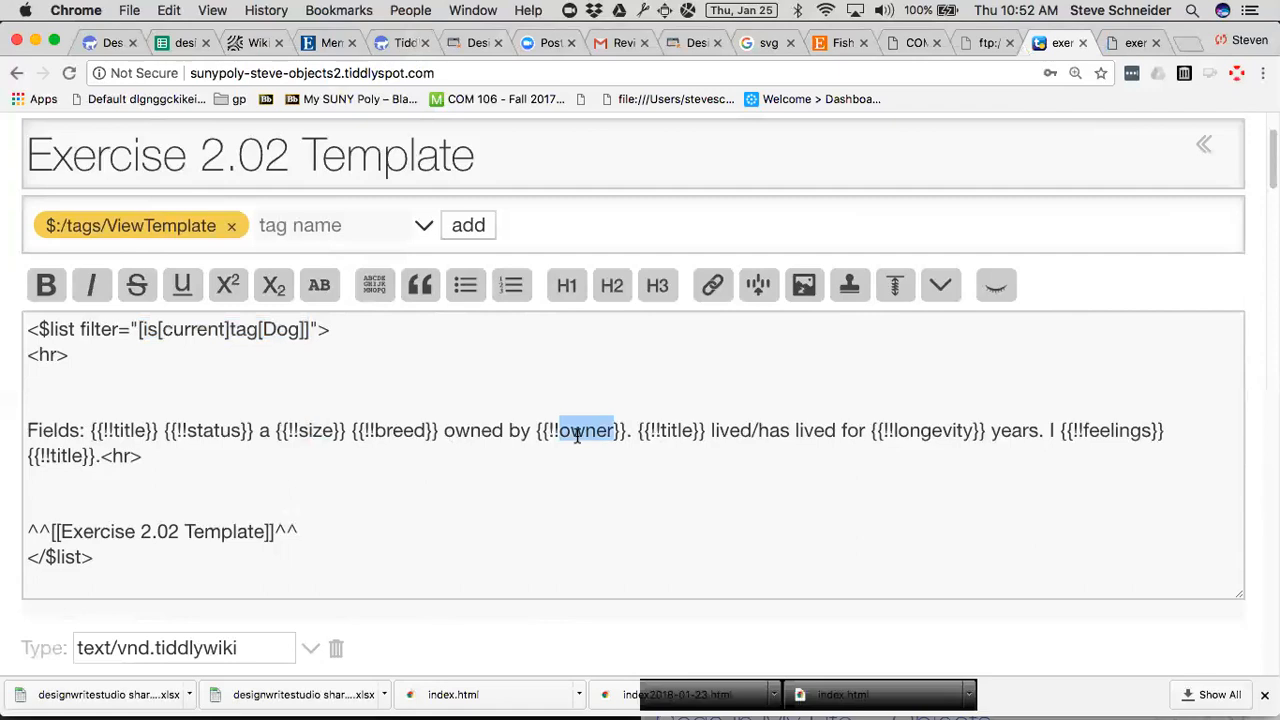
pyautogui.click(549, 545)
pyautogui.click(89, 430)
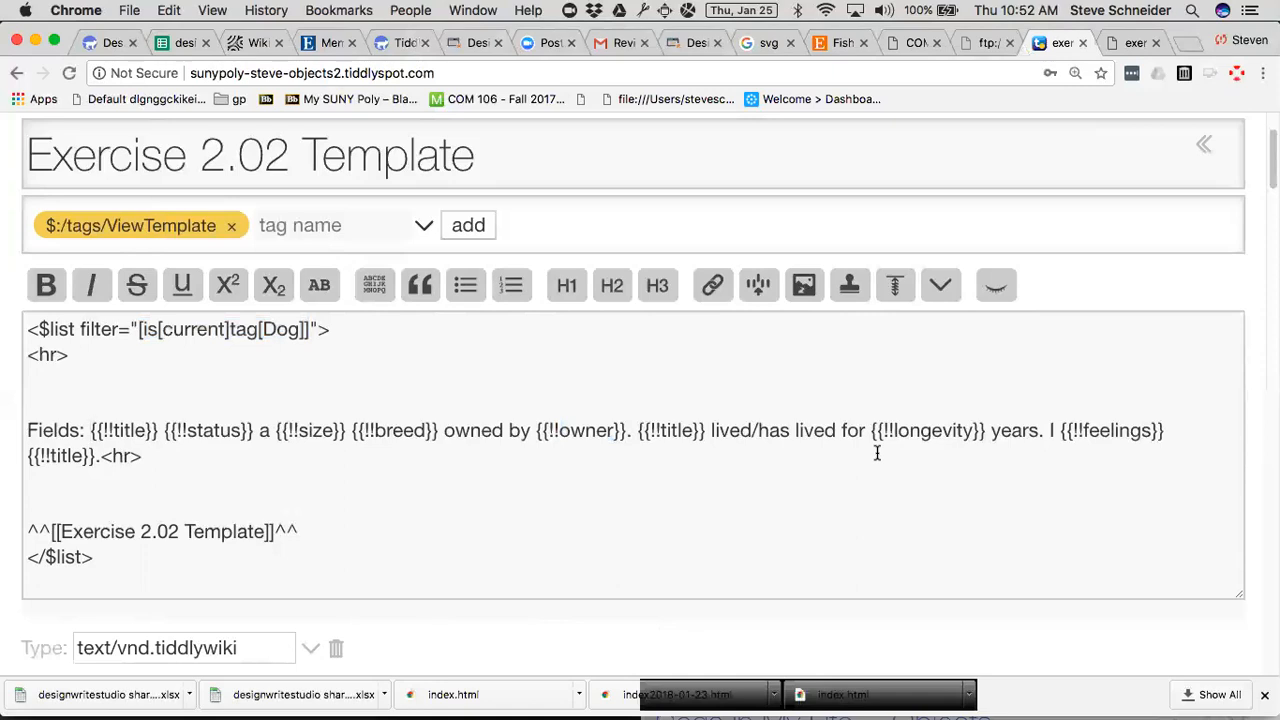
# Return the page to normal zoom and close the Dogs in My Life -- Objects and Dogs in My Life -- Narrative tiddlers.
pyautogui.press('super+minus')
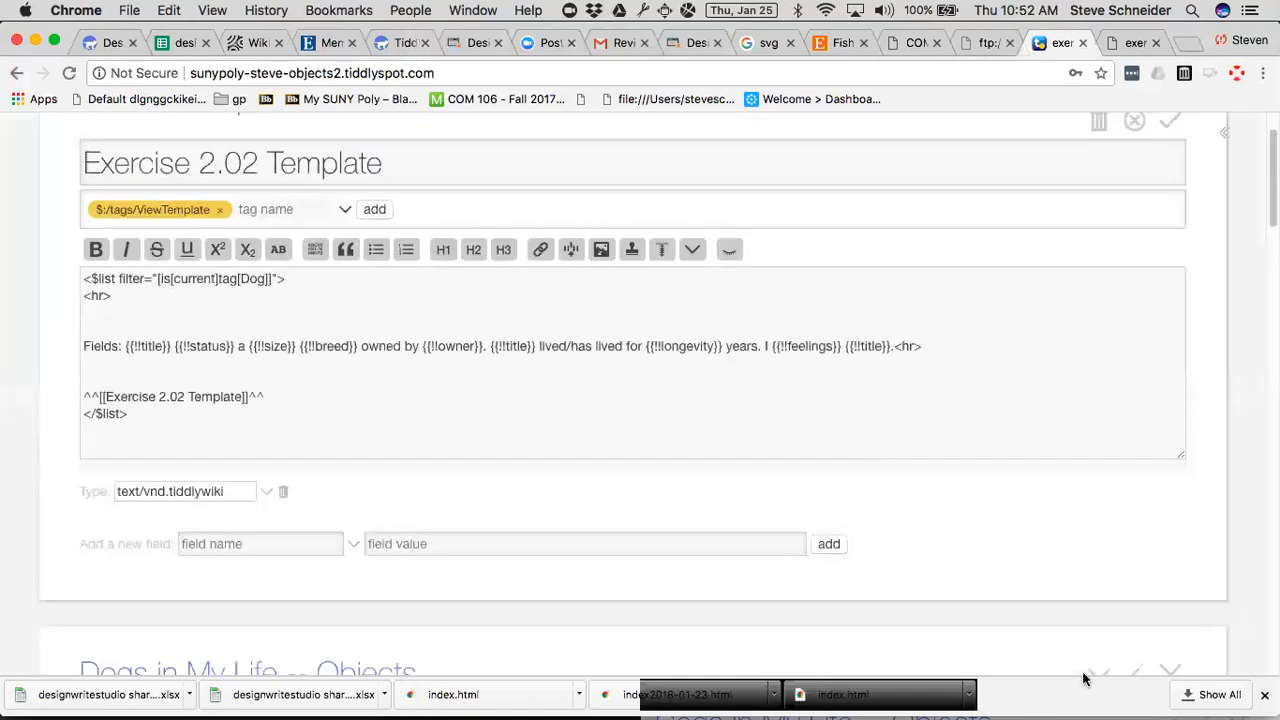
pyautogui.scroll(-2, 1100, 605)
pyautogui.click(1170, 609)
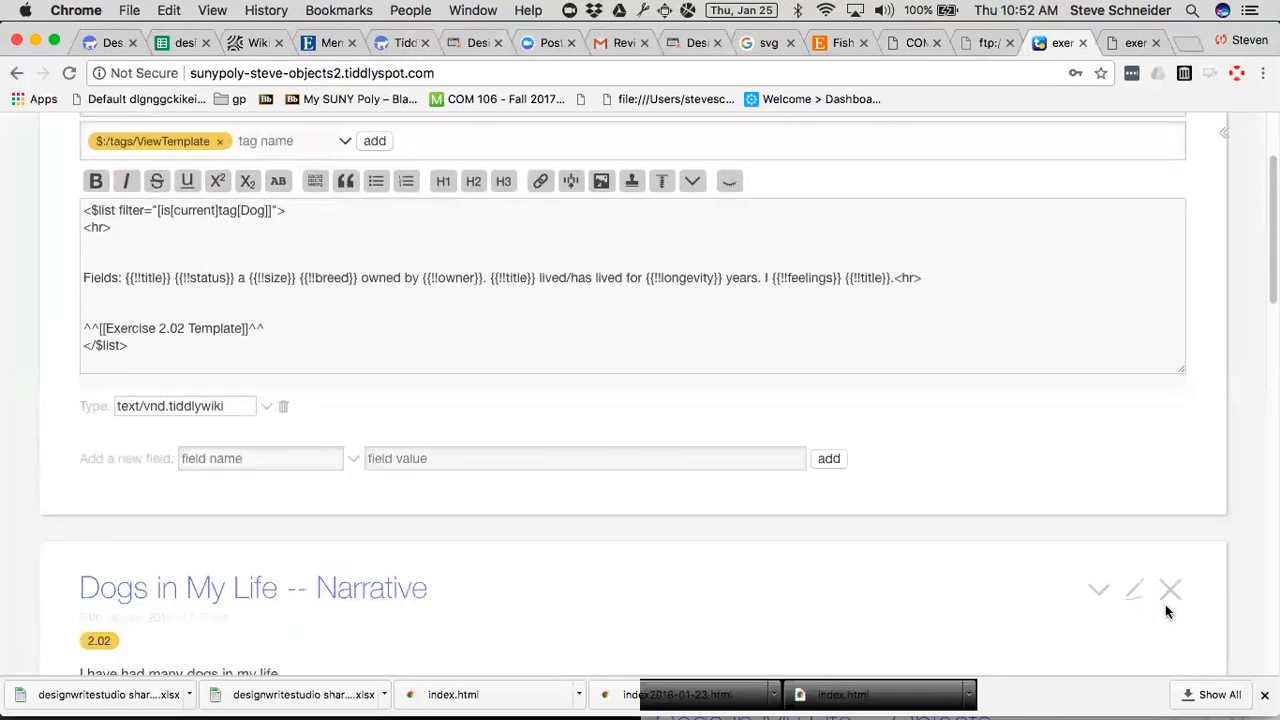
pyautogui.click(1168, 594)
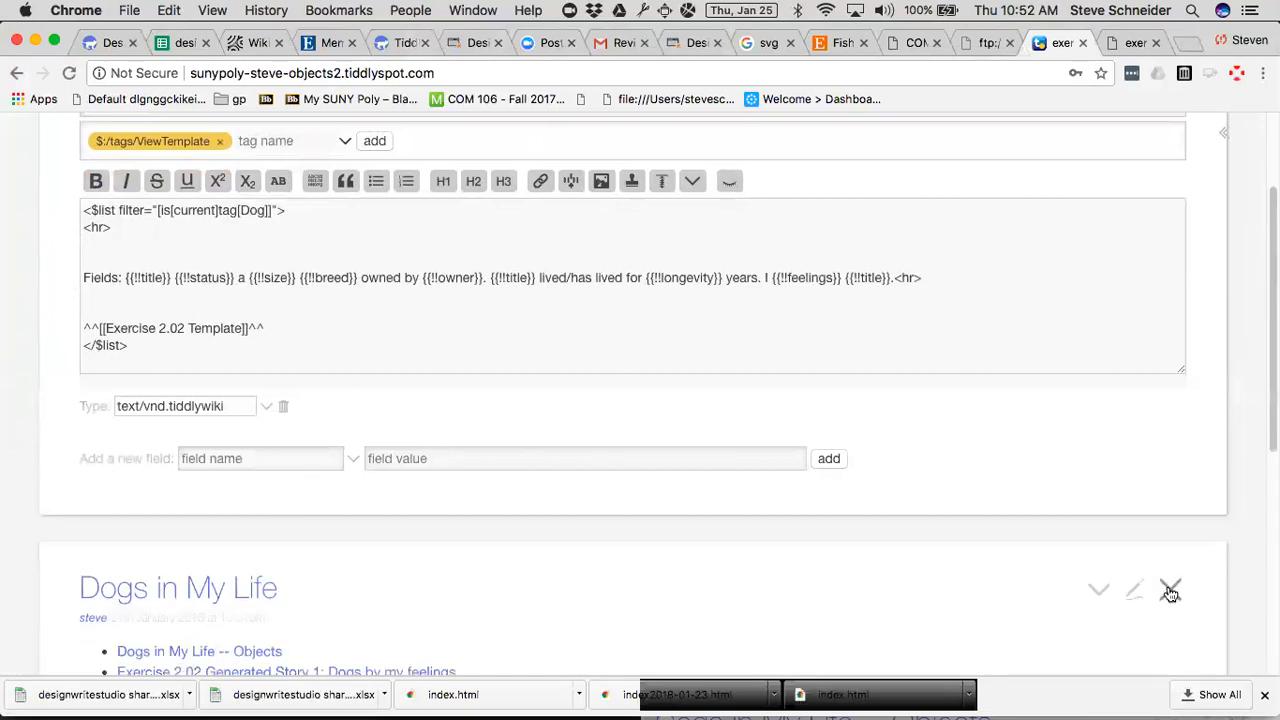
# Close the Dogs in My Life tiddler and open the Scampy tiddler at full page width with the sidebar hidden.
pyautogui.click(1170, 592)
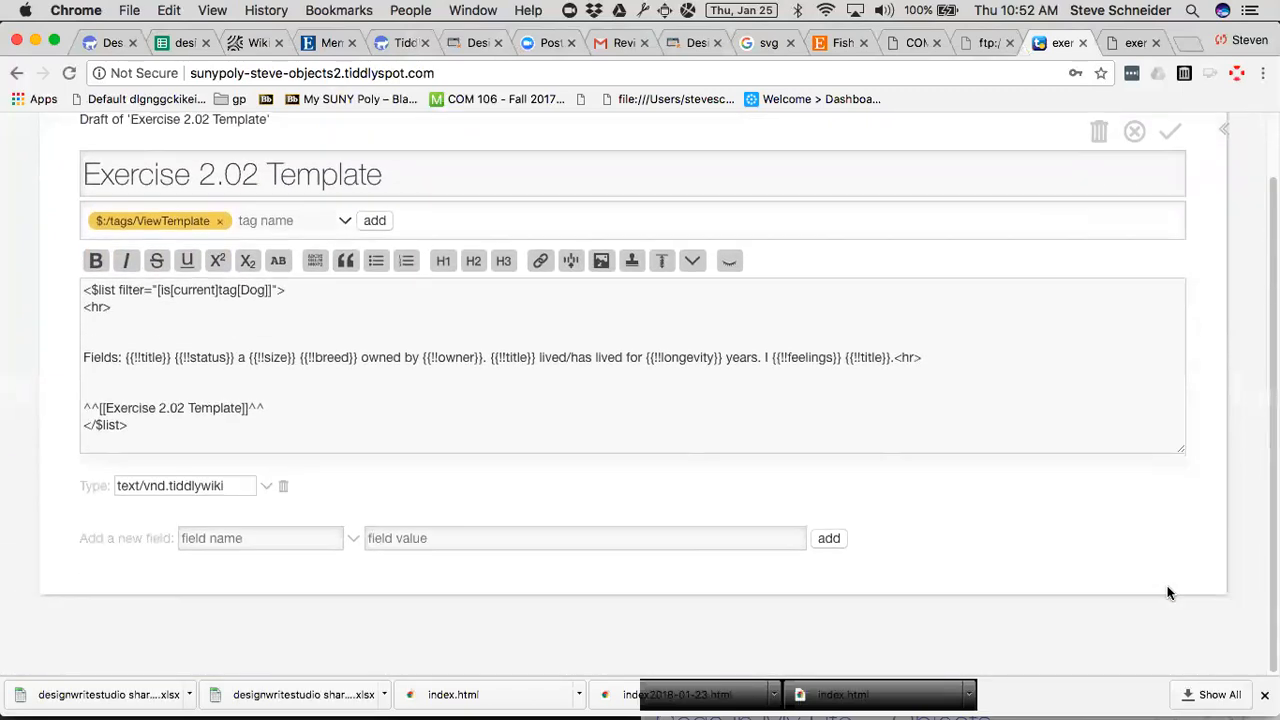
pyautogui.click(1222, 134)
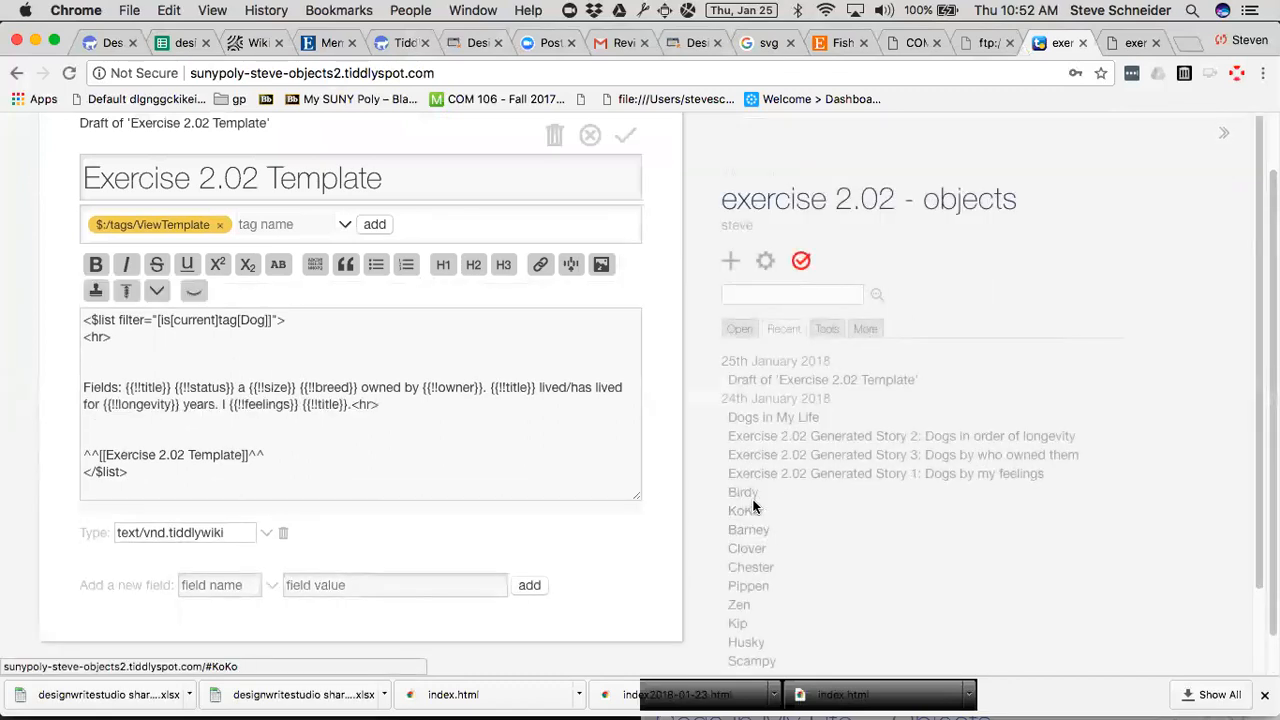
pyautogui.click(747, 658)
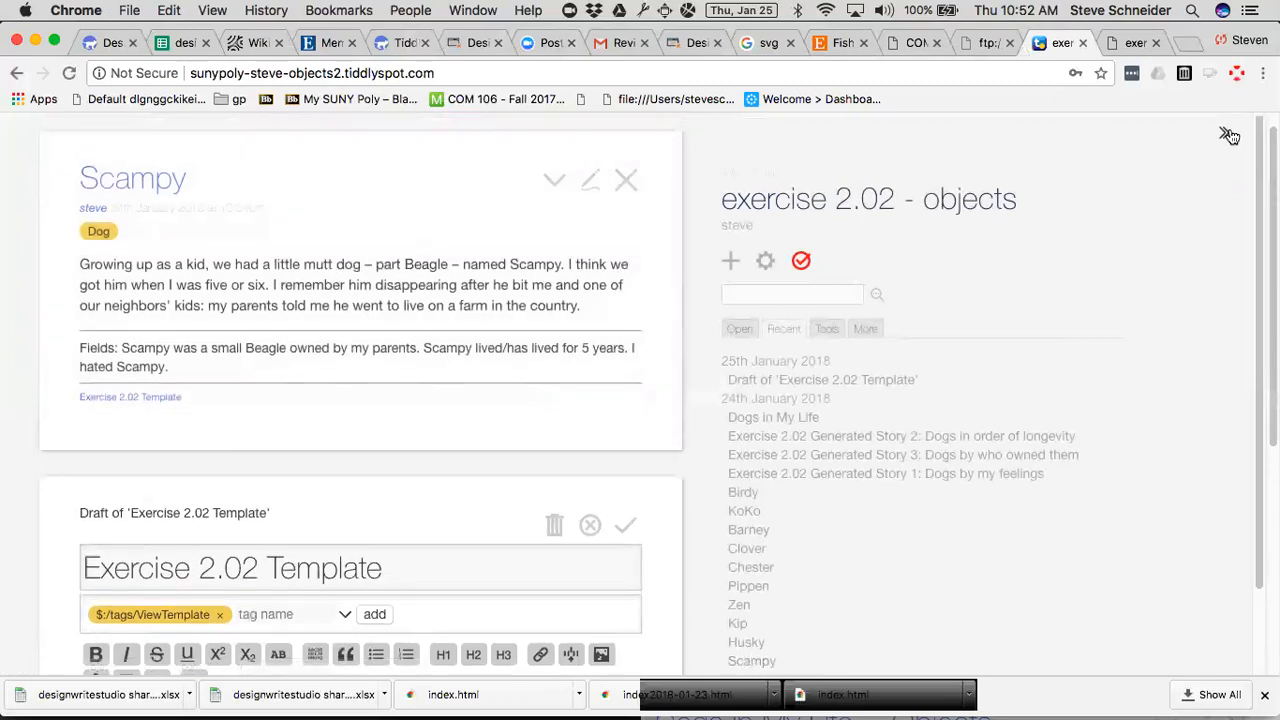
pyautogui.click(1225, 134)
# Open the Scampy tiddler for editing and examine its breed, feelings, longevity, owner, size and status fields.
pyautogui.click(1134, 180)
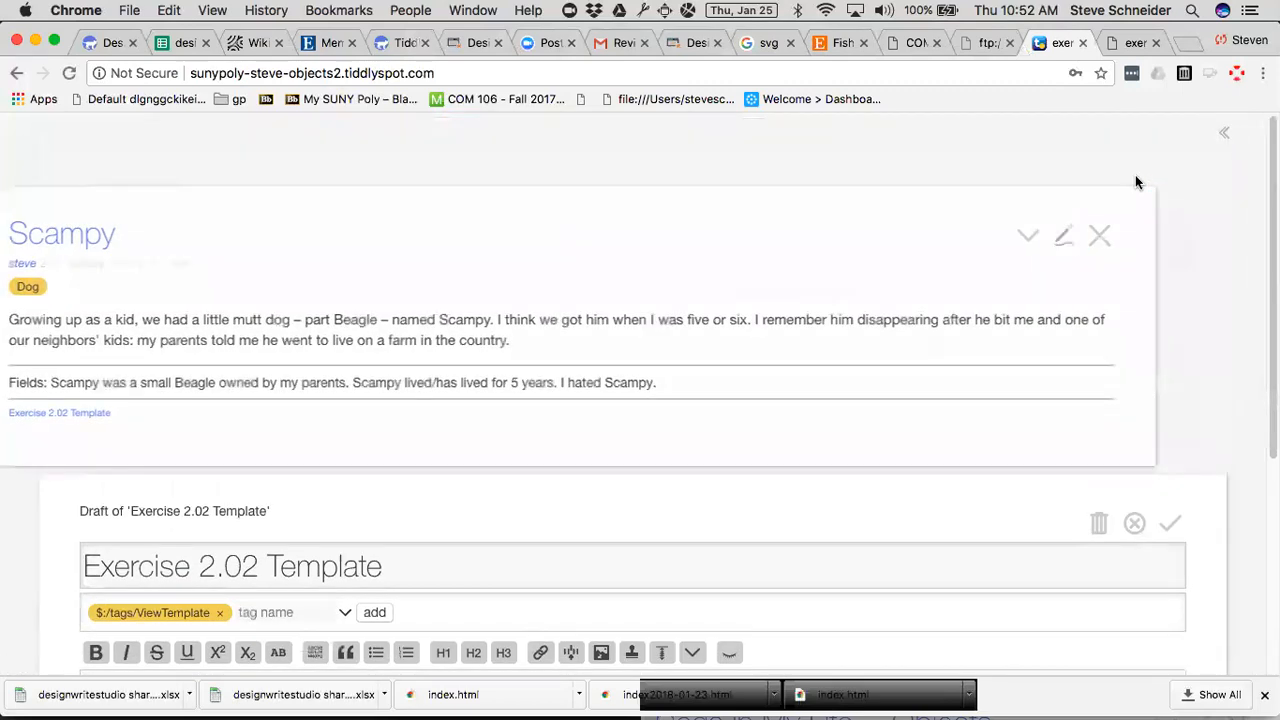
pyautogui.scroll(-5, 1057, 249)
pyautogui.scroll(1, 960, 377)
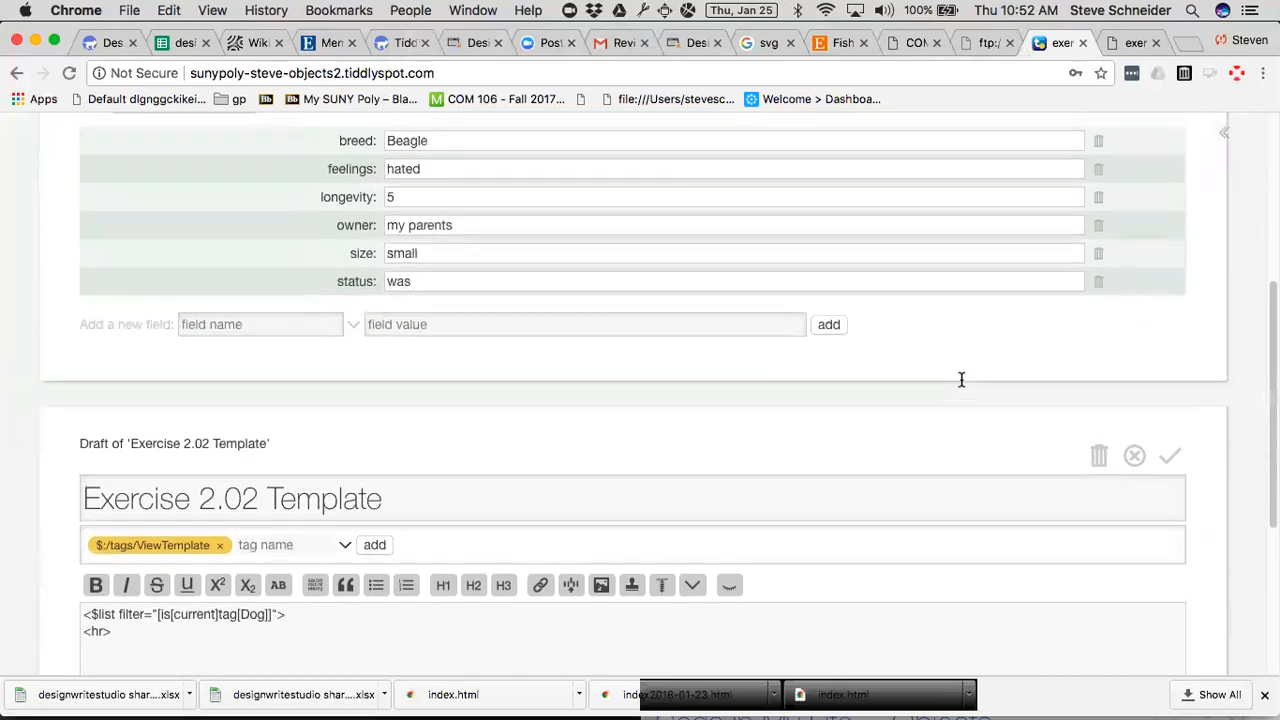
# Remove the two blank lines above the Fields sentence in the Exercise 2.02 Template draft.
pyautogui.scroll(-1, 960, 377)
pyautogui.click(298, 636)
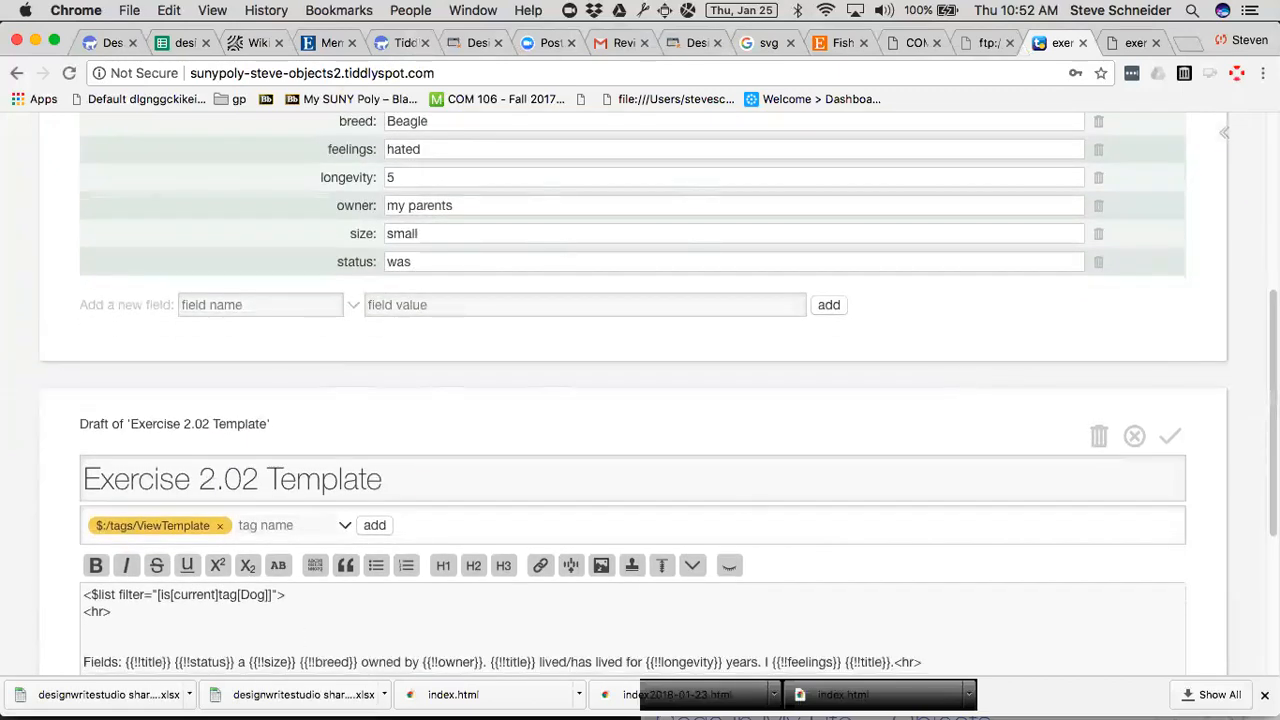
pyautogui.press('Delete')
pyautogui.press('Up')
pyautogui.press('Delete')
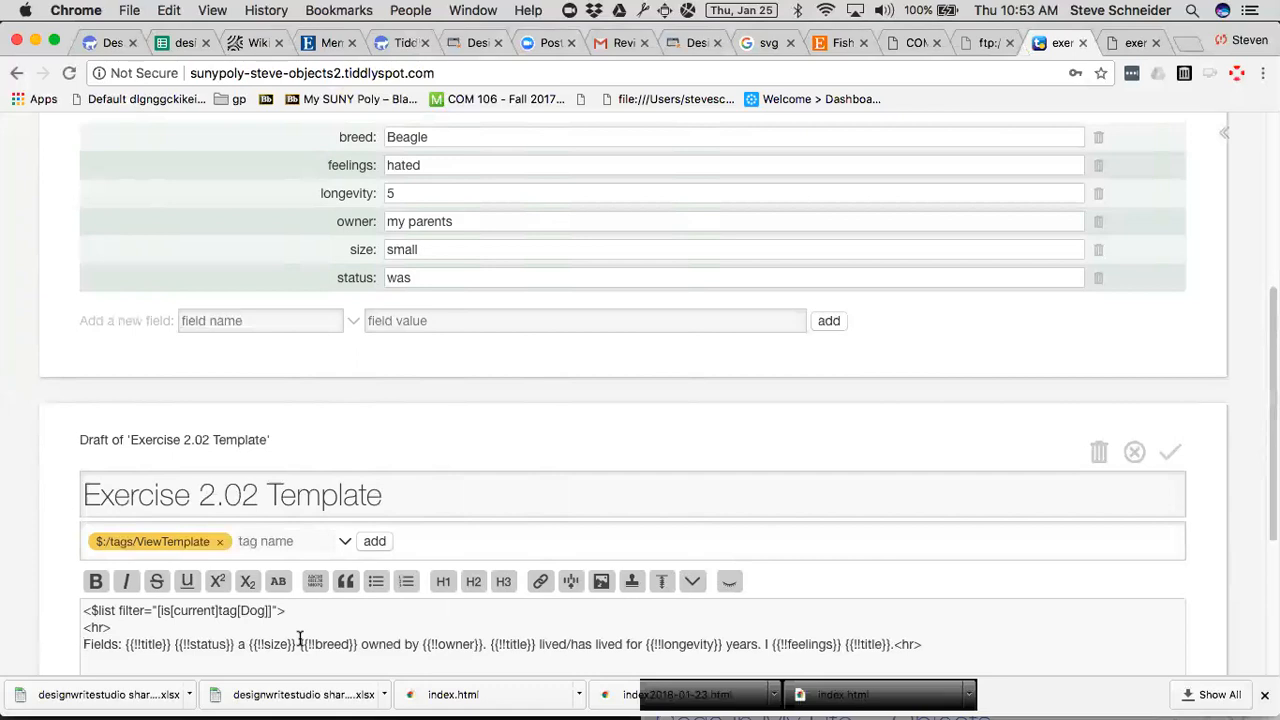
# Save the Scampy tiddler and highlight the Exercise 2.02 Template link and closing </$list> tag in the template text.
pyautogui.scroll(5, 299, 640)
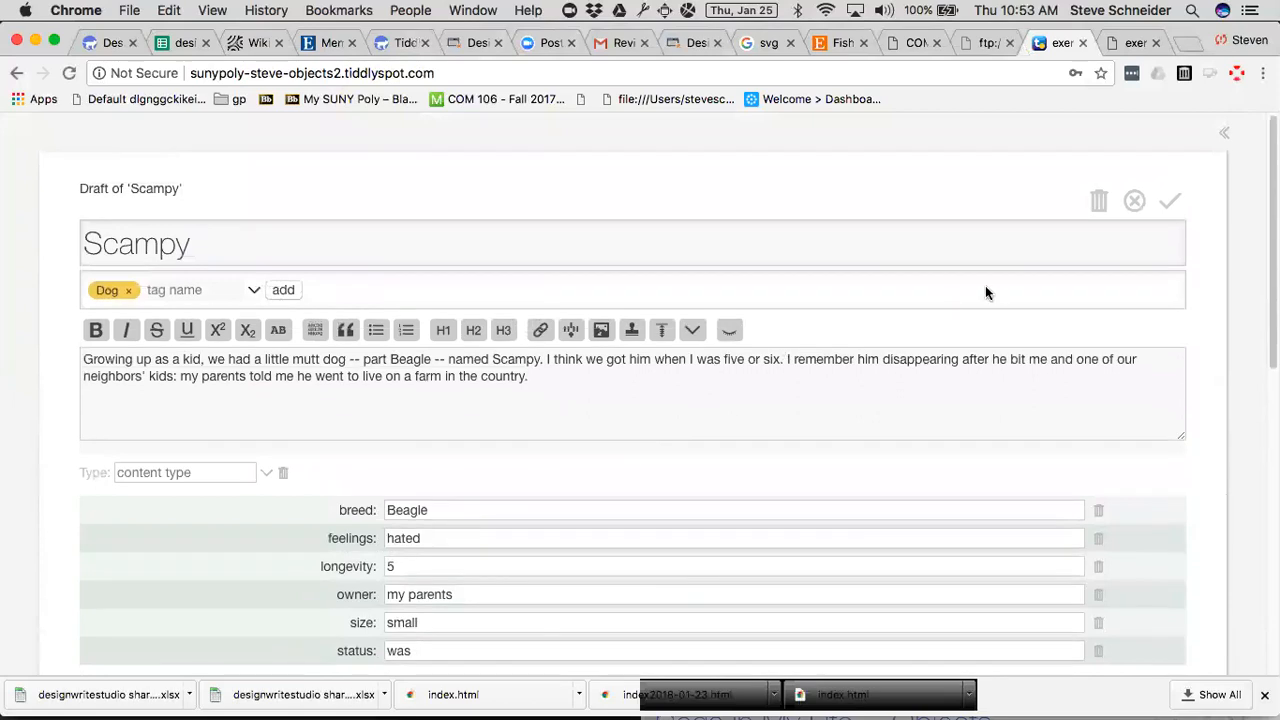
pyautogui.click(1168, 204)
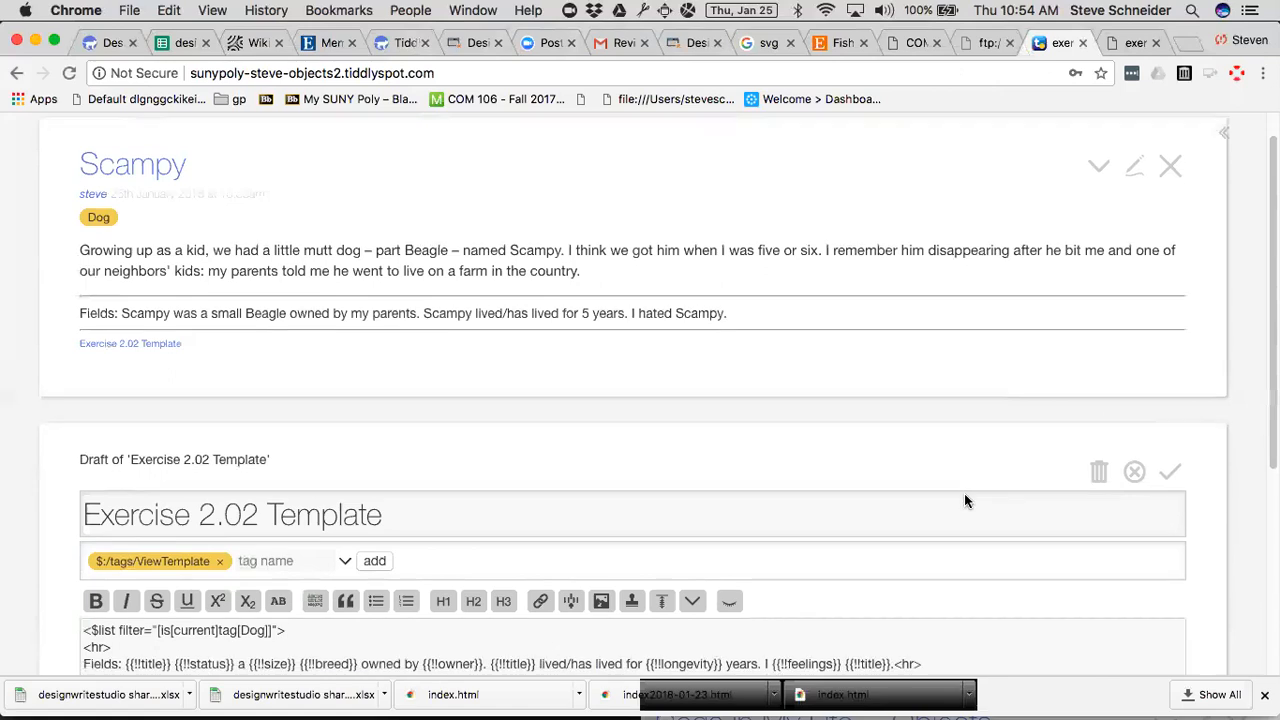
pyautogui.scroll(-3, 964, 493)
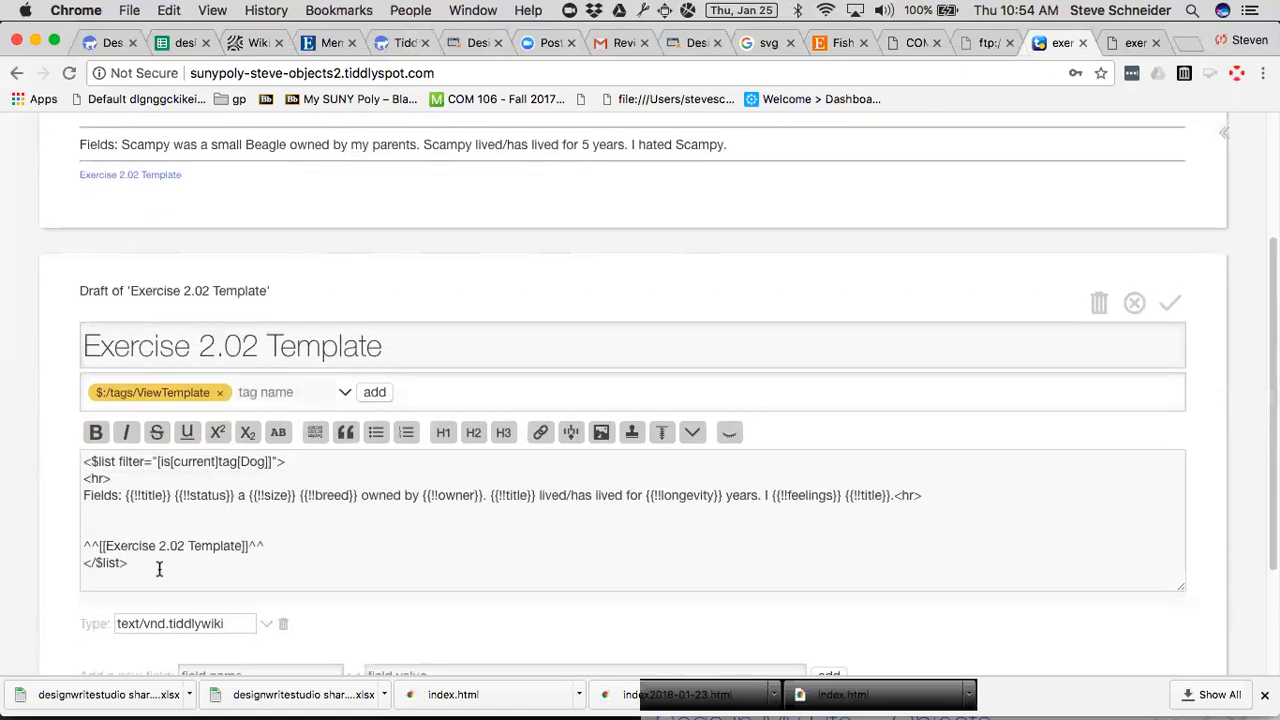
pyautogui.moveTo(128, 563); pyautogui.dragTo(53, 540)
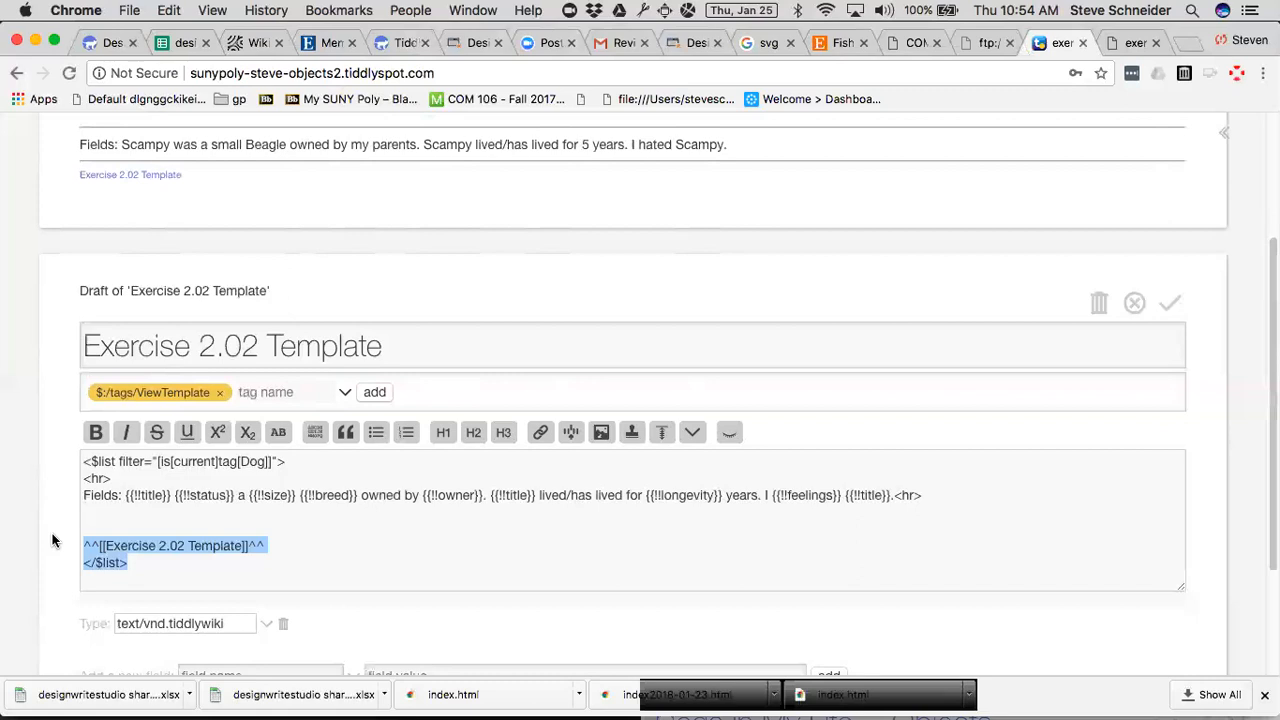
# Open the Exercise 2.02 Template tiddler from Scampy's link and discard the changes in its open draft.
pyautogui.click(153, 174)
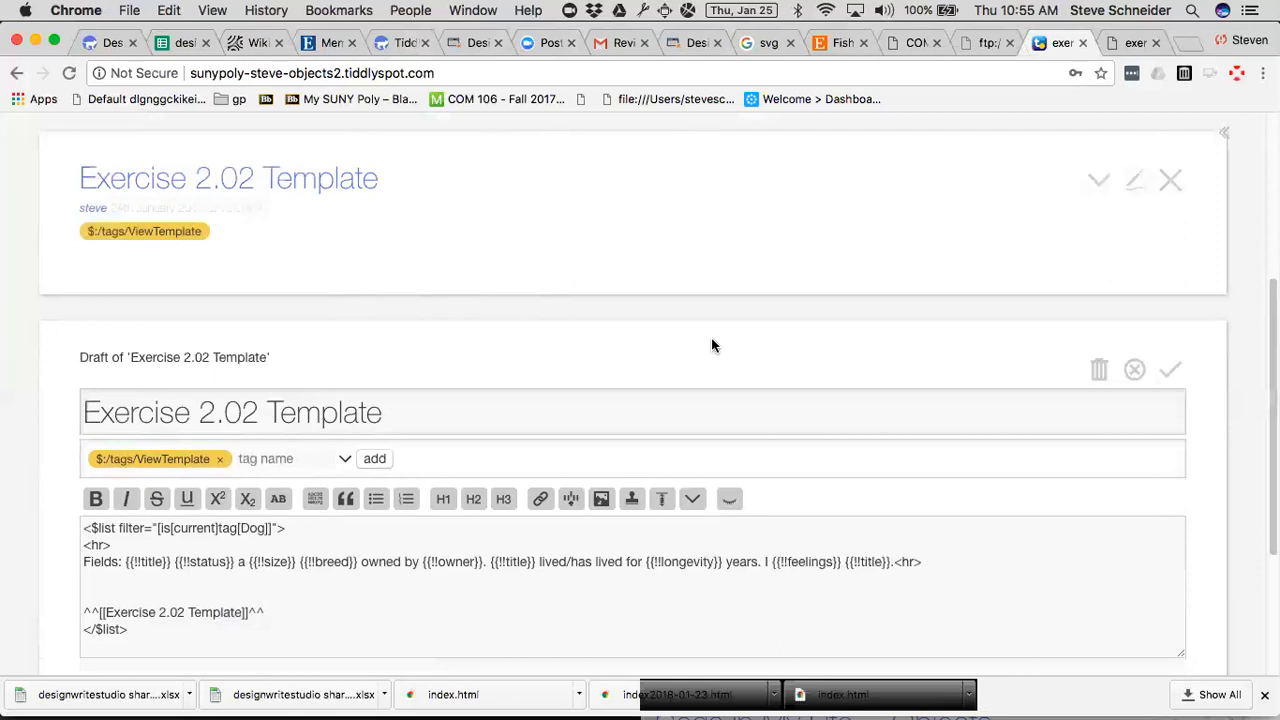
pyautogui.click(1134, 370)
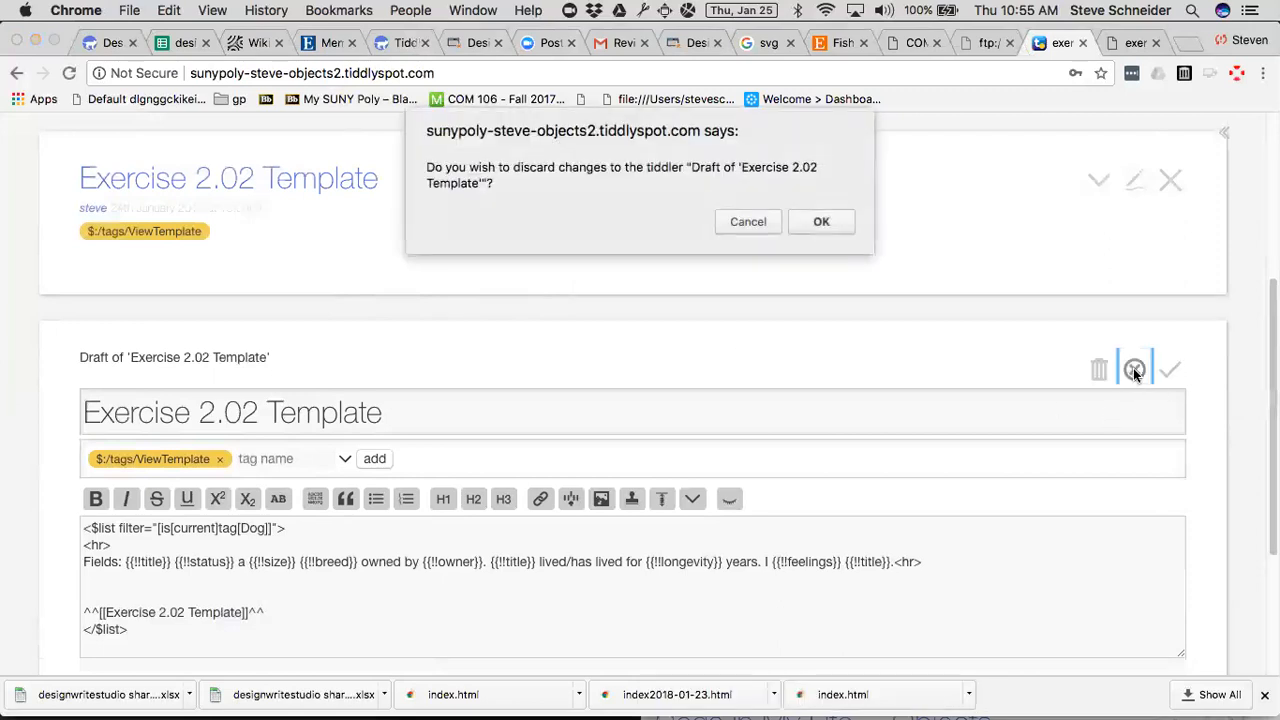
pyautogui.click(821, 224)
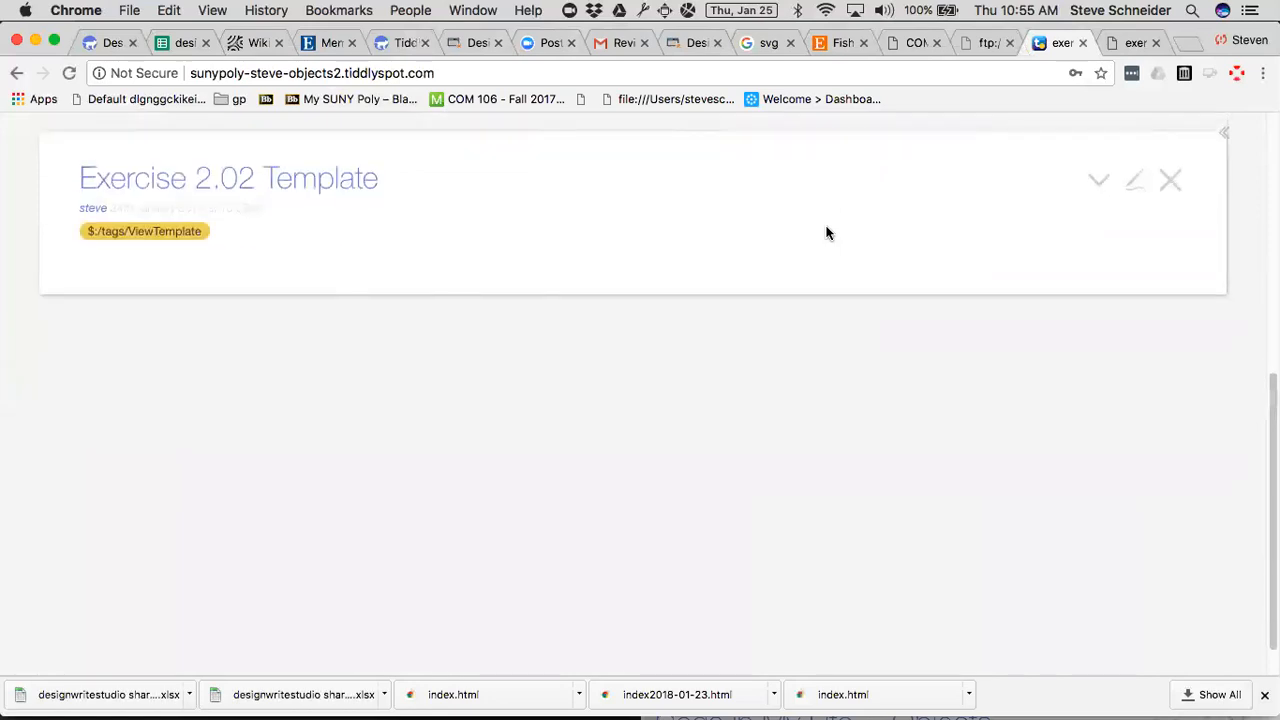
# Resize the wiki window to half the screen beside the exercise instructions and show the template and generated-stories sections.
pyautogui.press('ctrl+alt+super+Left')
pyautogui.press('ctrl+alt+super+Right')
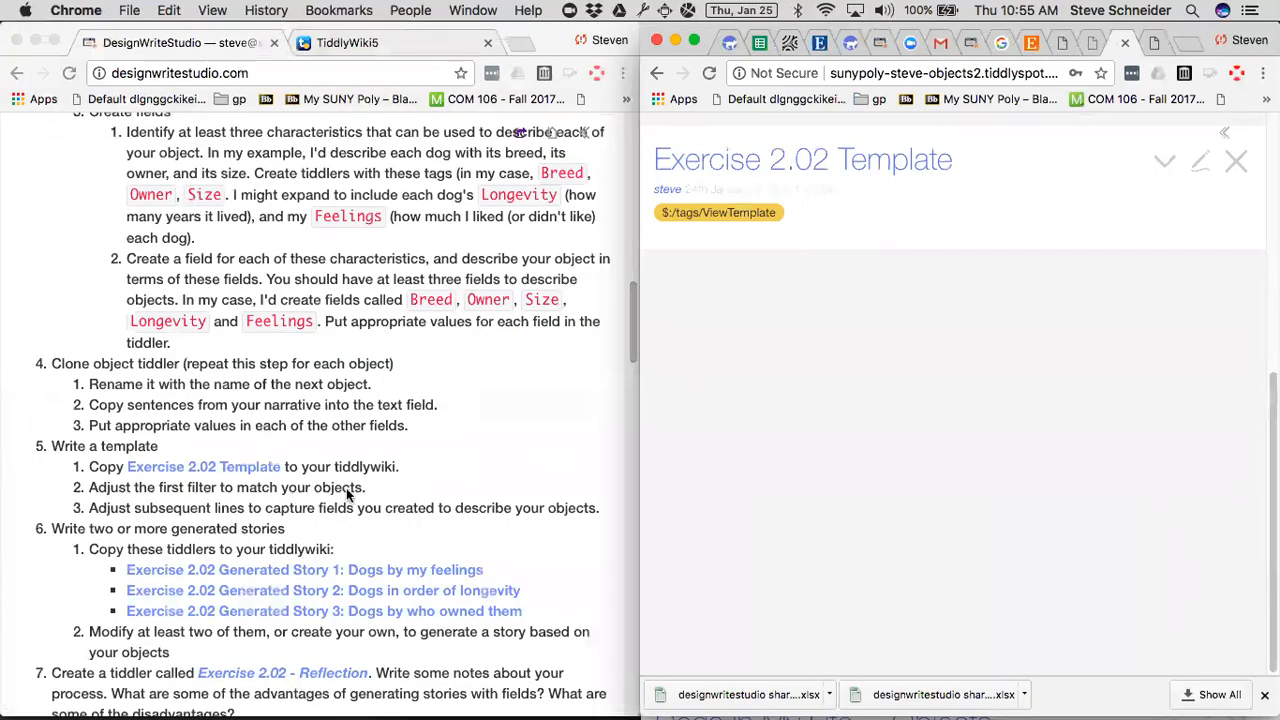
pyautogui.scroll(-2, 417, 491)
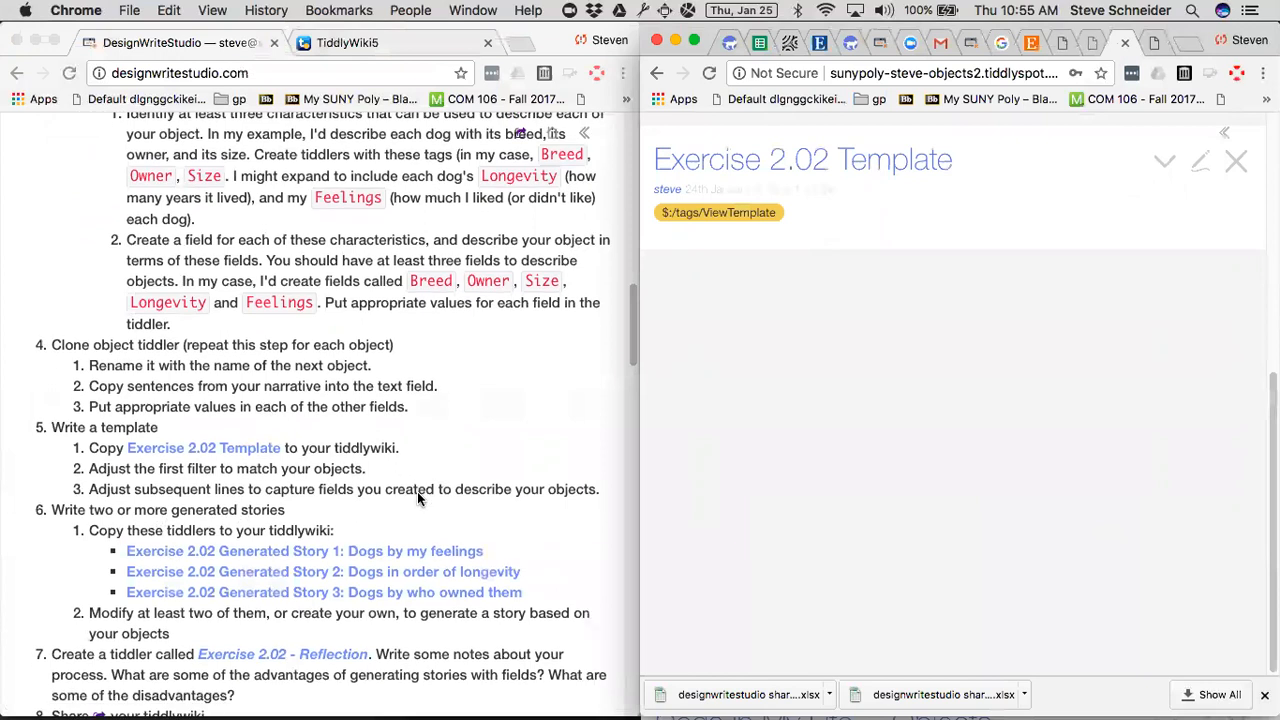
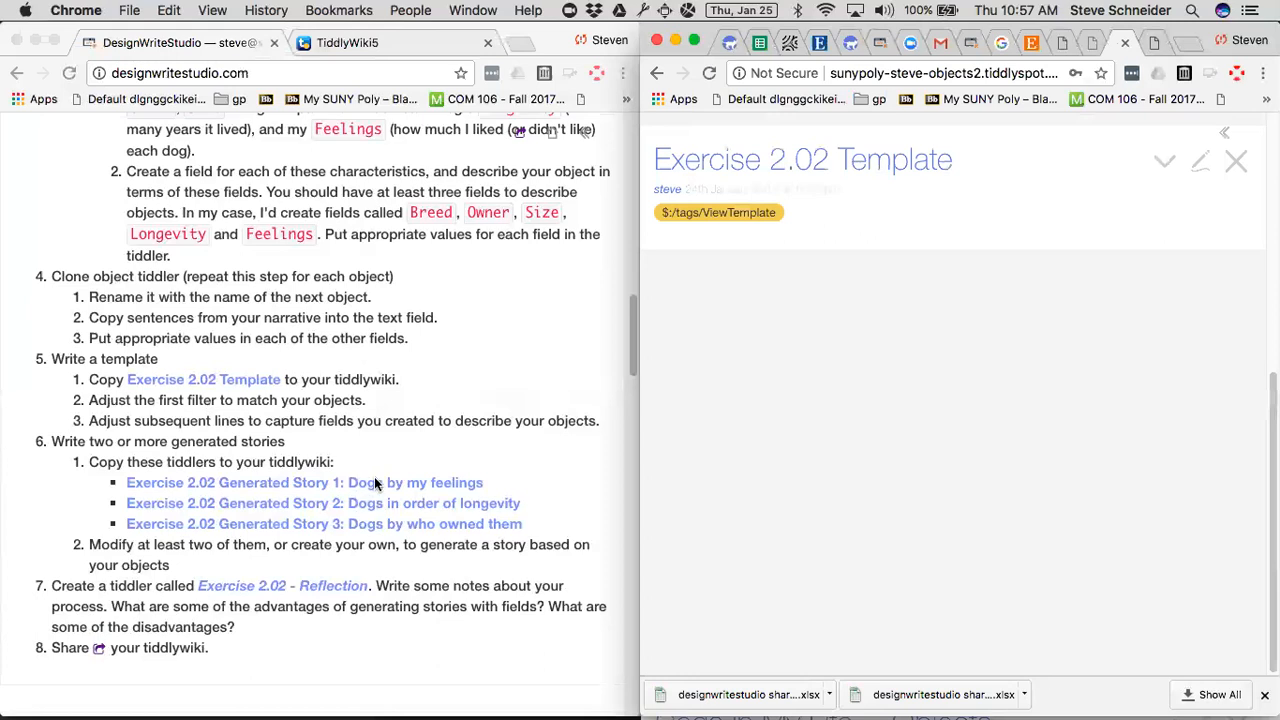
# Expand the wiki window to full width and close the Exercise 2.02 Template and Scampy tiddlers.
pyautogui.click(1225, 138)
pyautogui.click(1225, 138)
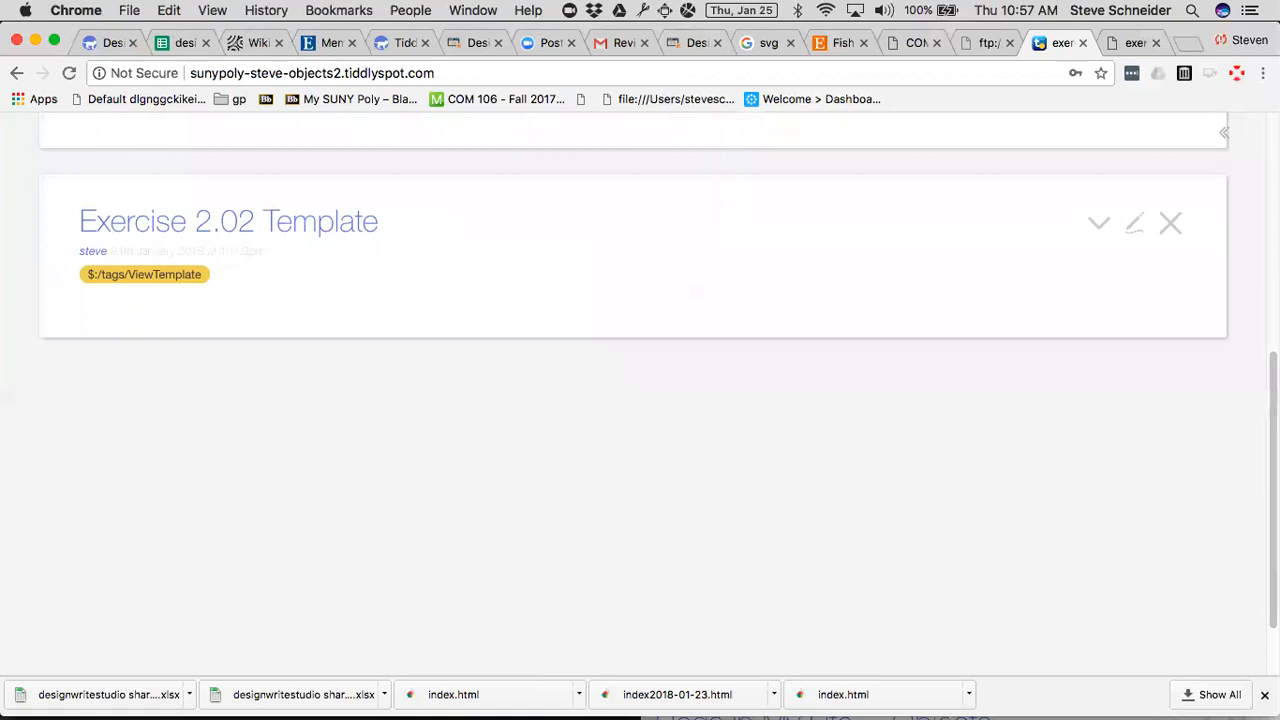
pyautogui.click(1168, 228)
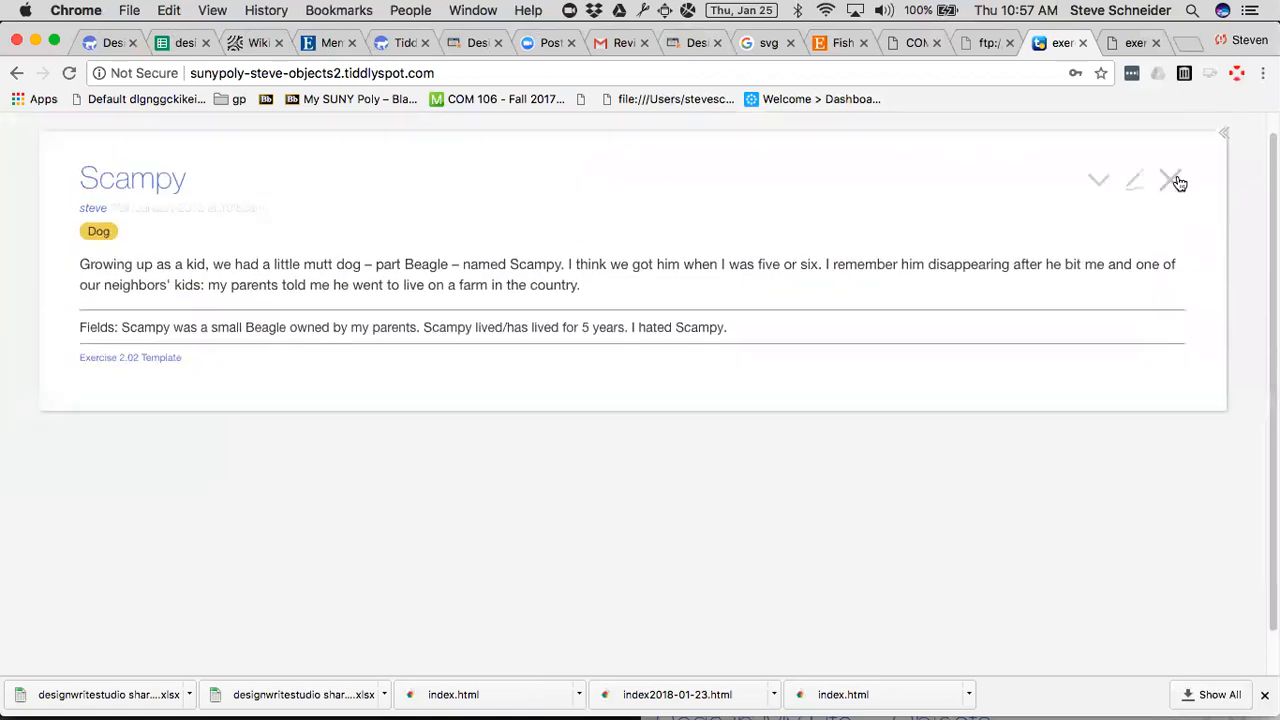
pyautogui.click(1169, 178)
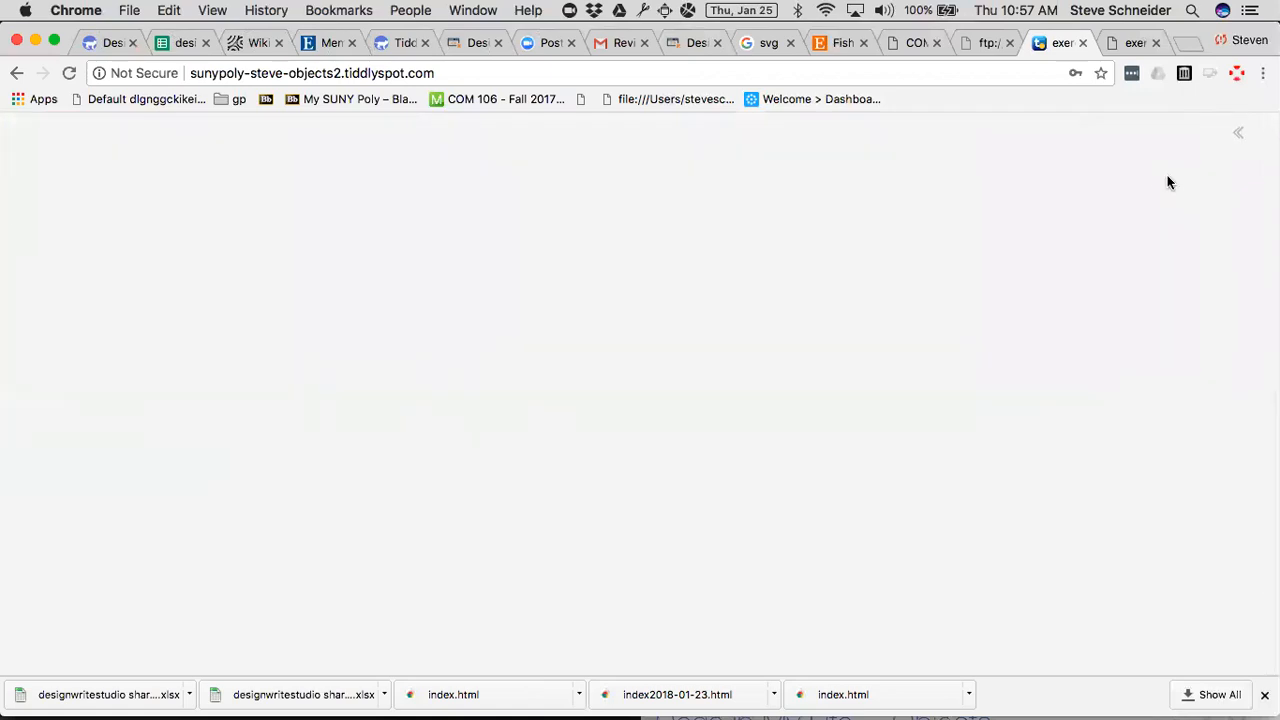
# Open the Exercise 2.02 Generated Story 1: Dogs by my feelings tiddler for editing and enlarge the page to 125%.
pyautogui.click(1236, 135)
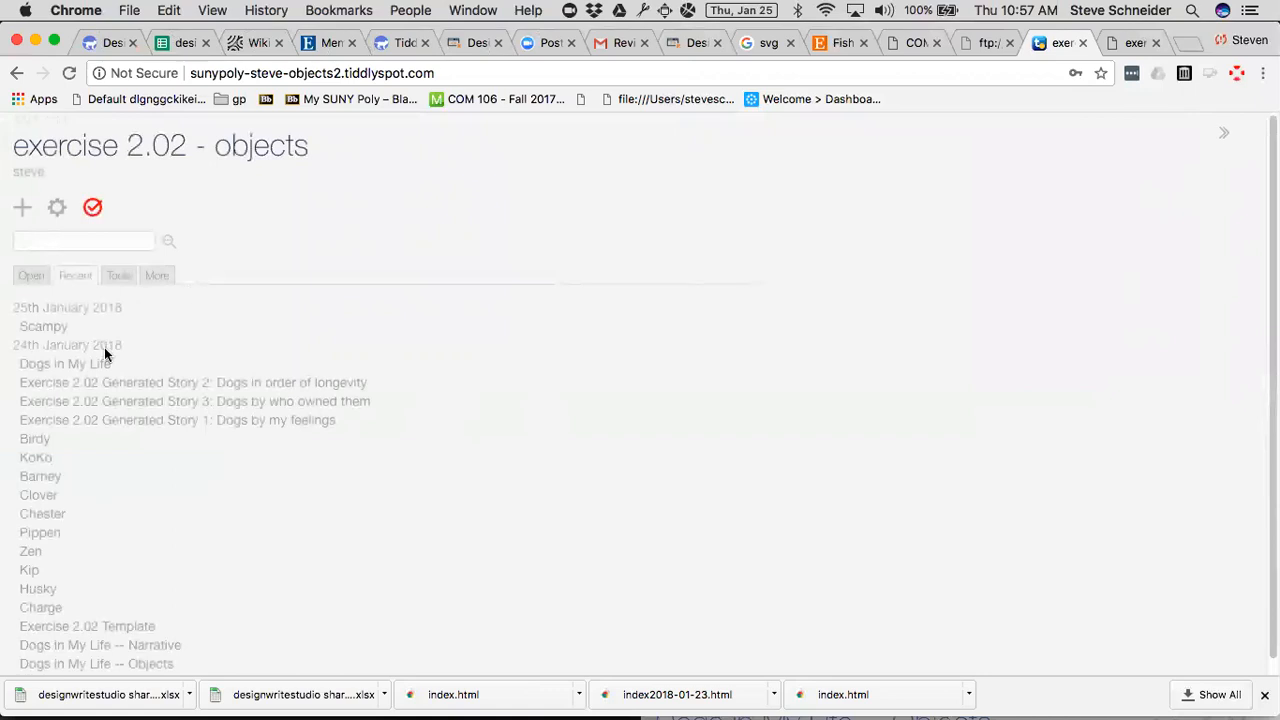
pyautogui.click(146, 421)
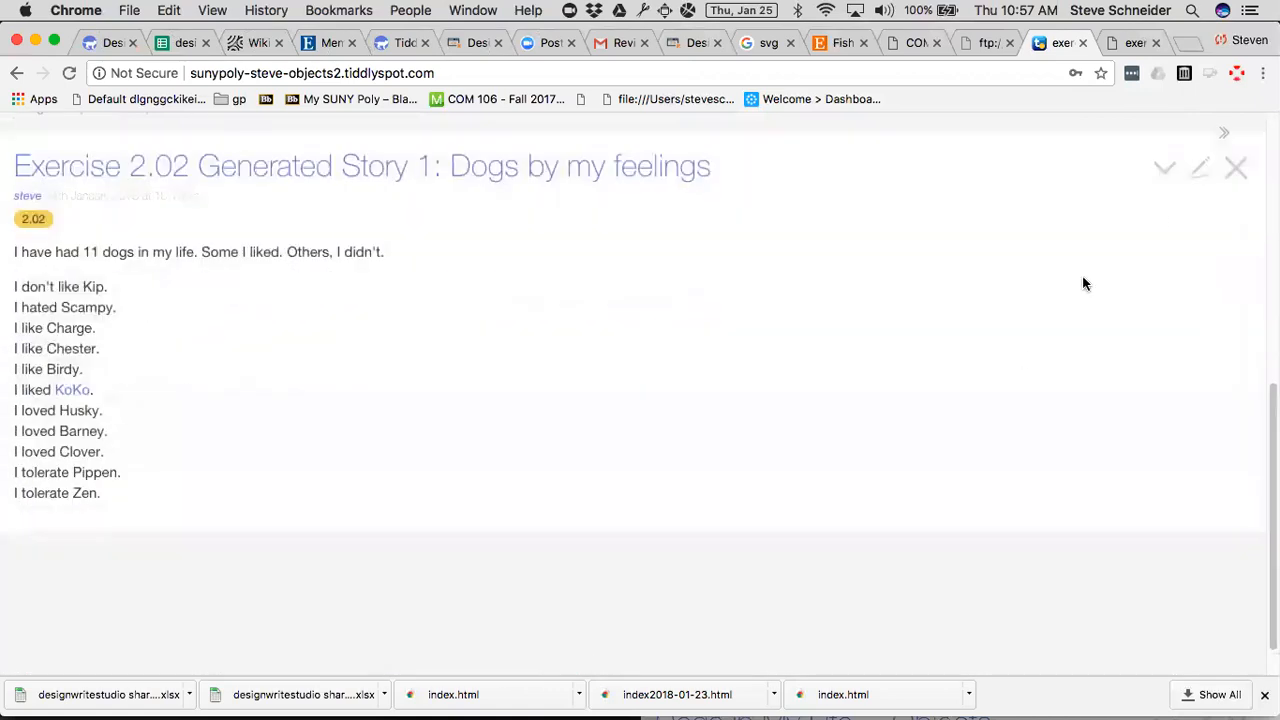
pyautogui.click(1202, 178)
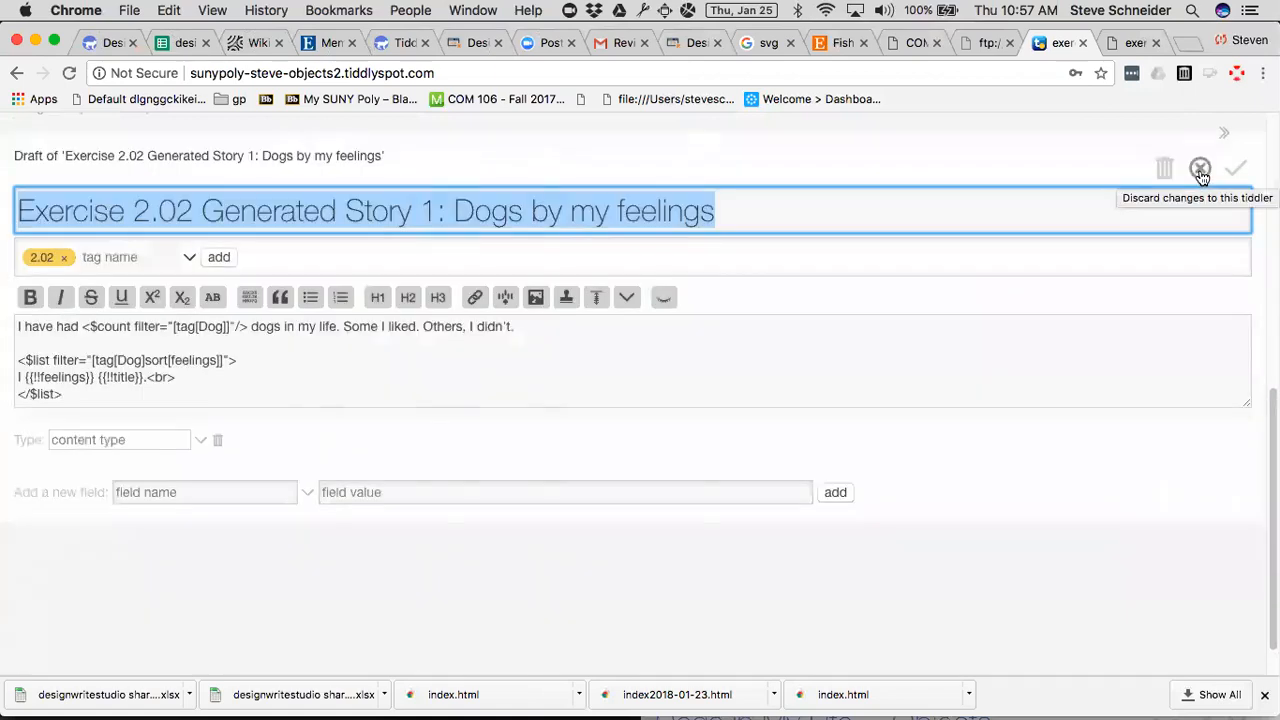
pyautogui.press('super+equal')
pyautogui.press('super+equal')
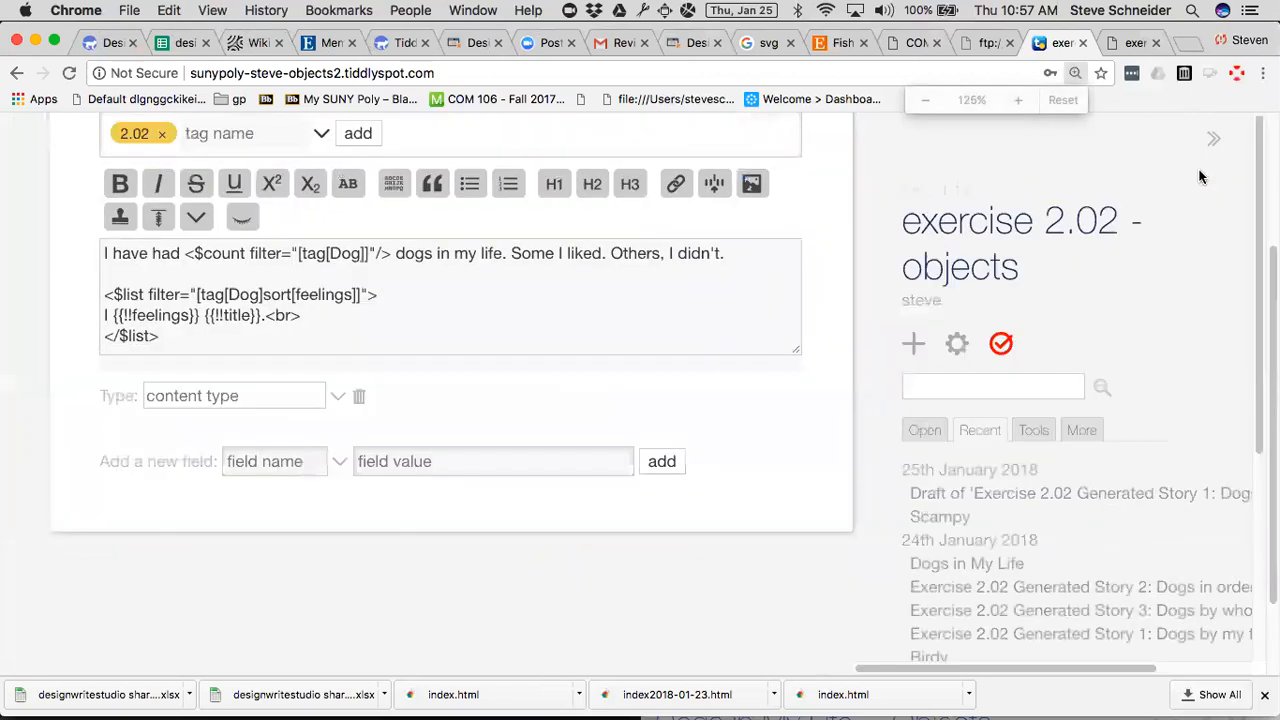
pyautogui.scroll(3, 1202, 178)
pyautogui.rightClick(489, 343)
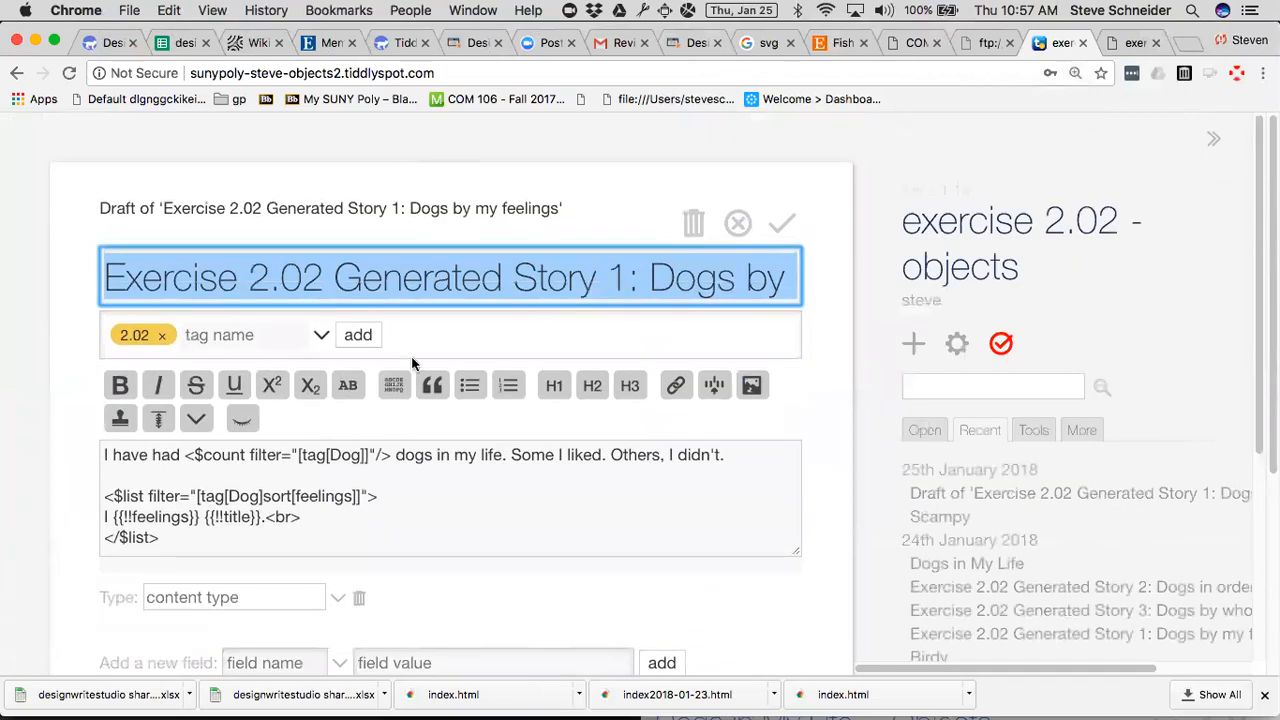
# Show the preview beside the Generated Story 1 text and highlight the <$count> tag that filters on Dog.
pyautogui.click(184, 455)
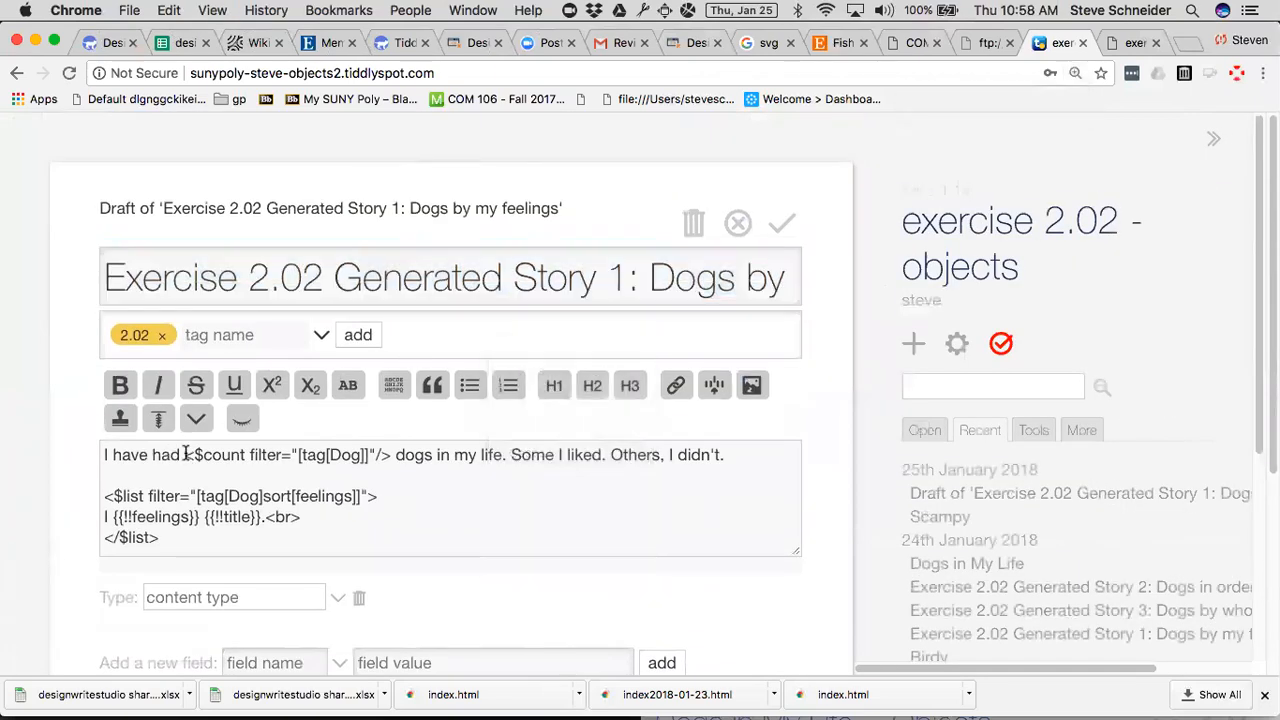
pyautogui.moveTo(184, 455); pyautogui.dragTo(370, 450)
pyautogui.click(241, 418)
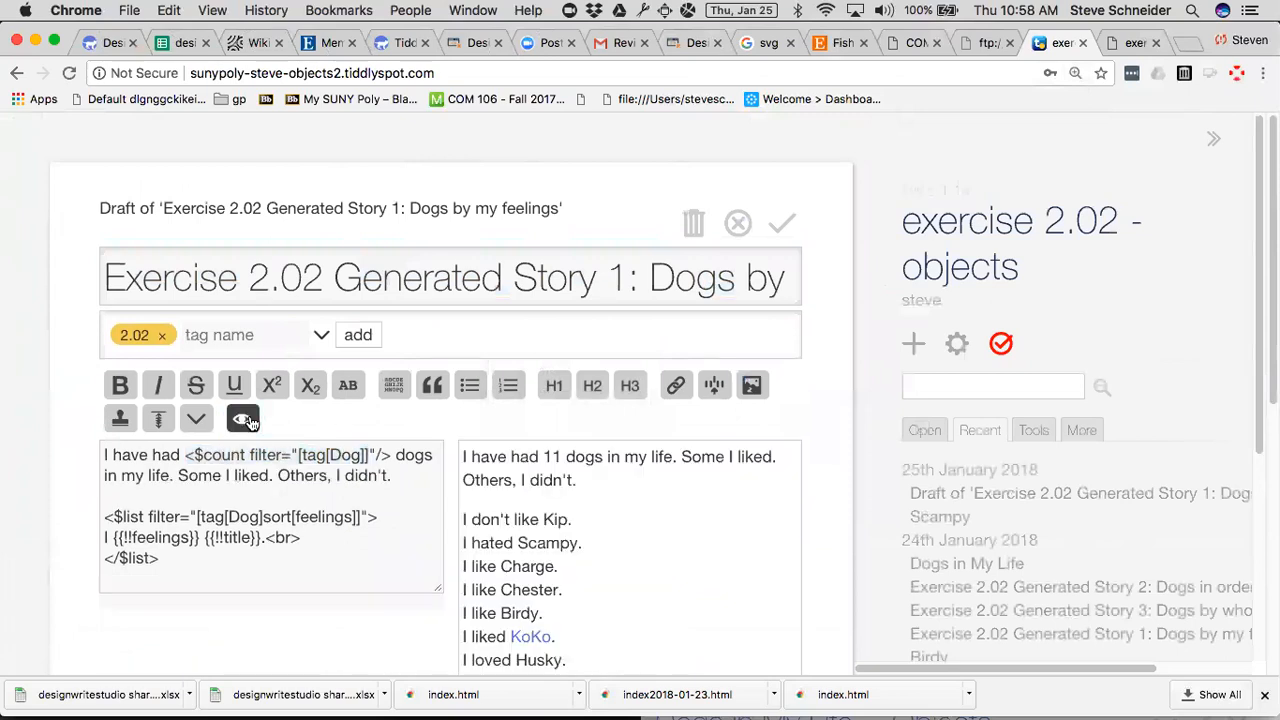
pyautogui.moveTo(185, 455); pyautogui.dragTo(396, 455)
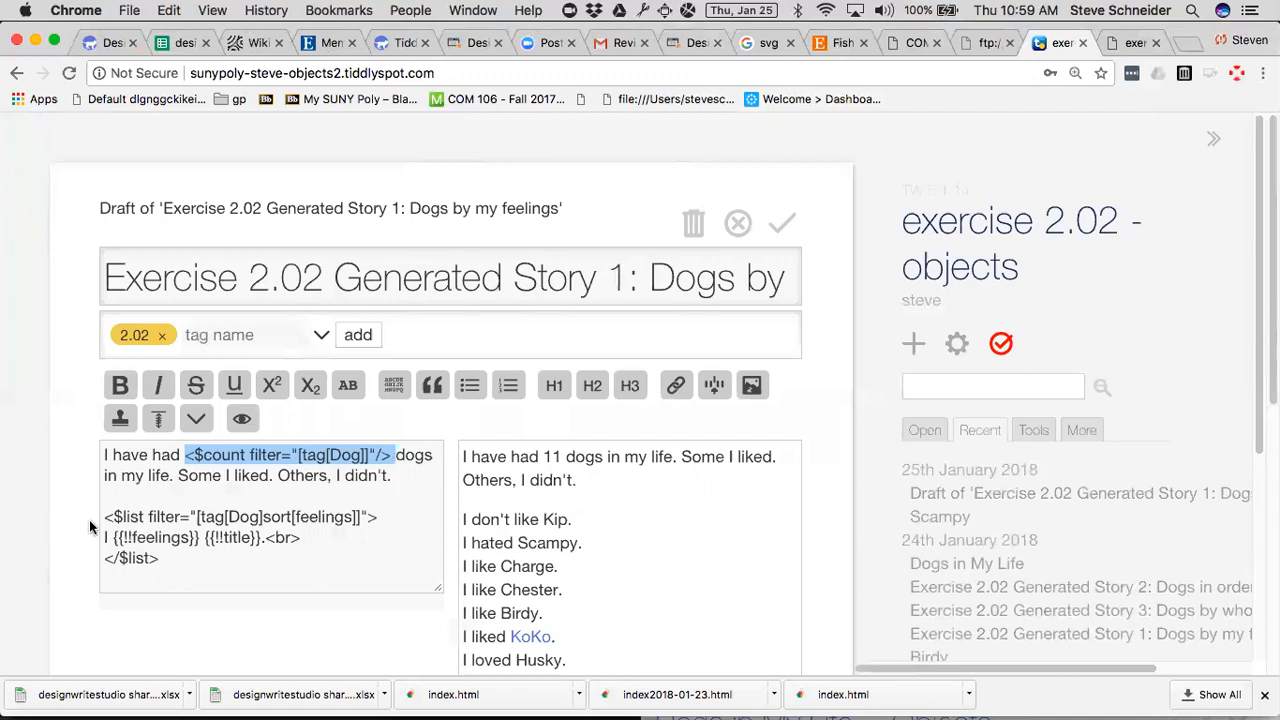
# Highlight the opening <$list> tag that sorts Dog tiddlers by feelings and enlarge the page to 150%.
pyautogui.moveTo(104, 517); pyautogui.dragTo(385, 517)
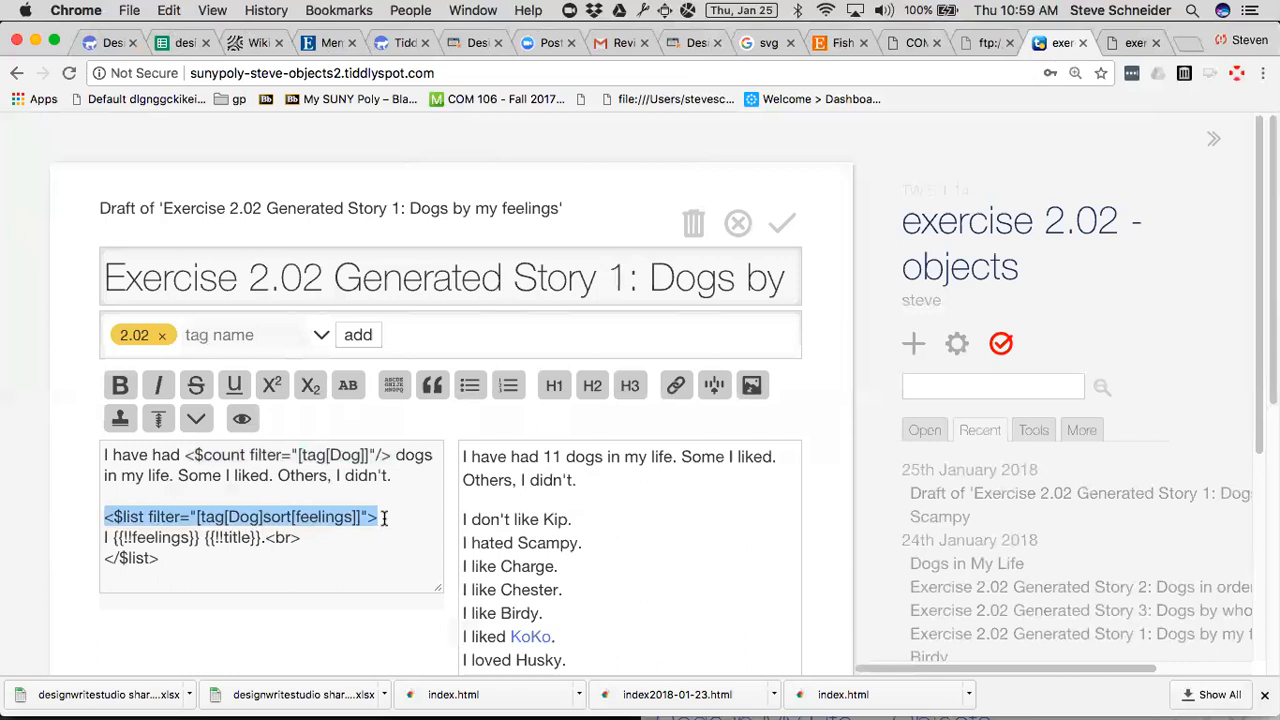
pyautogui.press('super+equal')
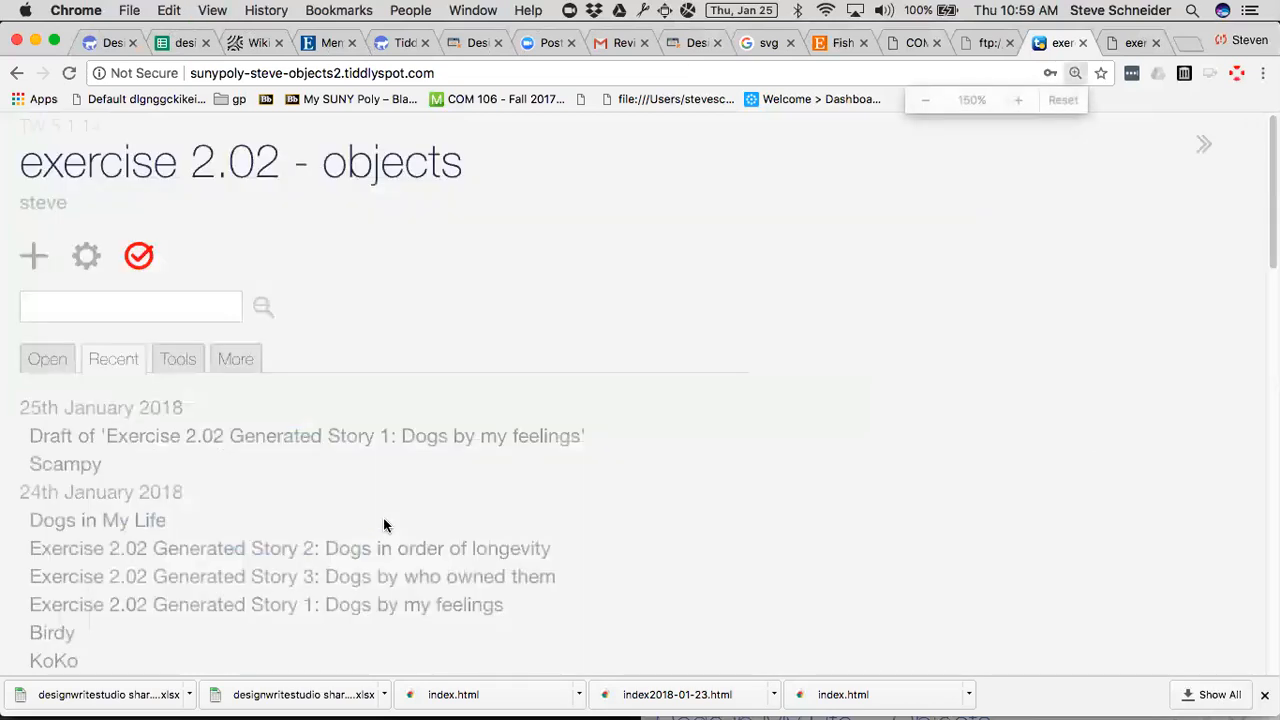
pyautogui.scroll(-10, 383, 517)
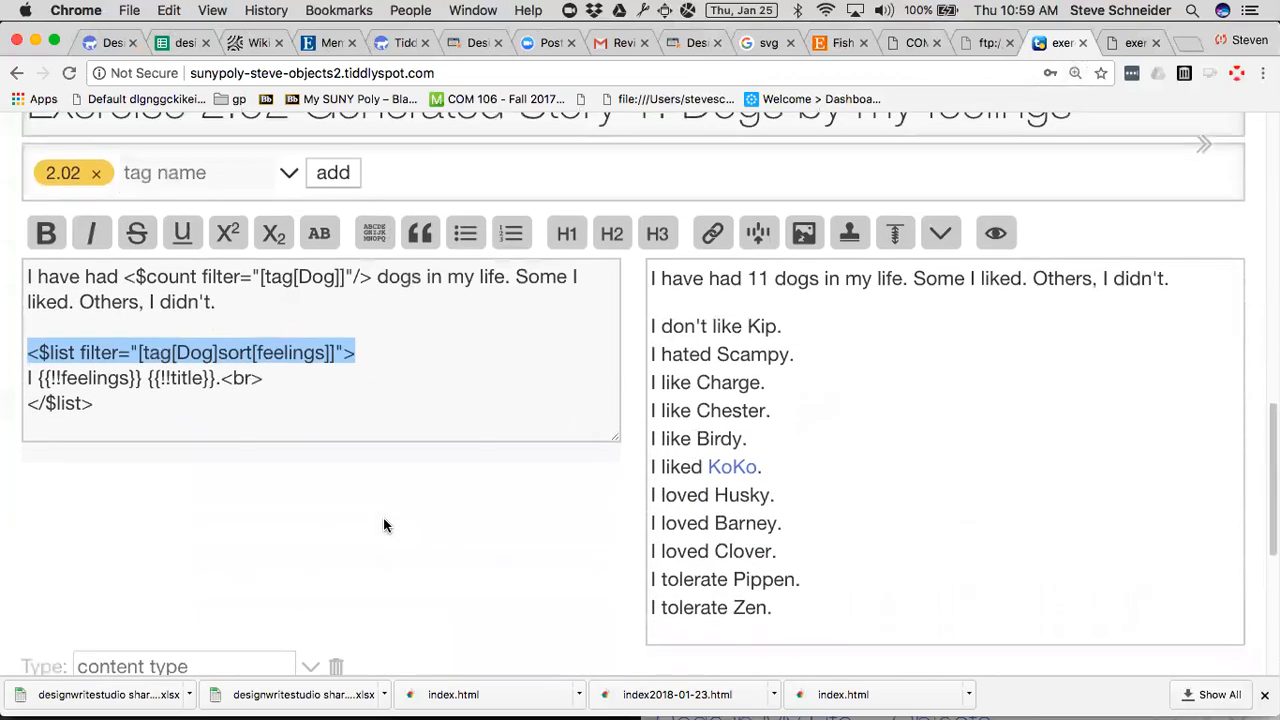
# Try inserting a spaced period between the closing brackets of the <$list> filter, and remove it.
pyautogui.click(340, 378)
pyautogui.click(216, 328)
pyautogui.click(330, 325)
pyautogui.write('.')
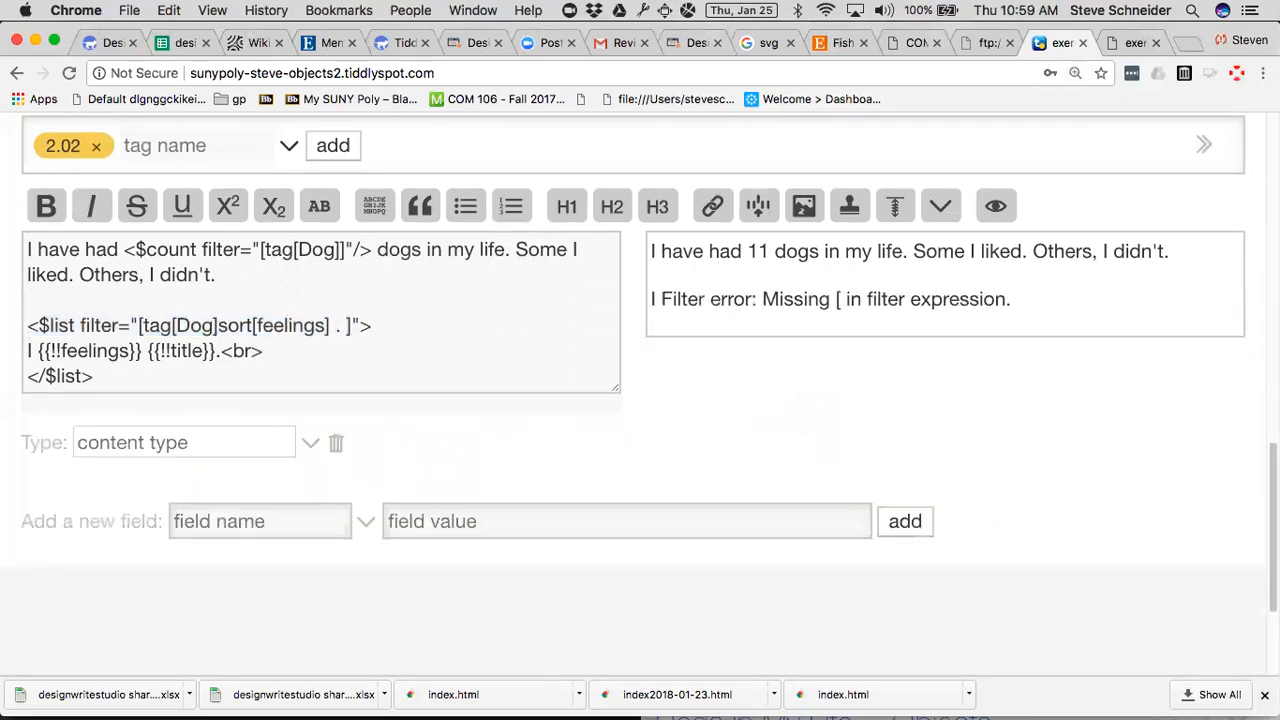
pyautogui.press('BackSpace')
pyautogui.press('BackSpace')
pyautogui.press('BackSpace')
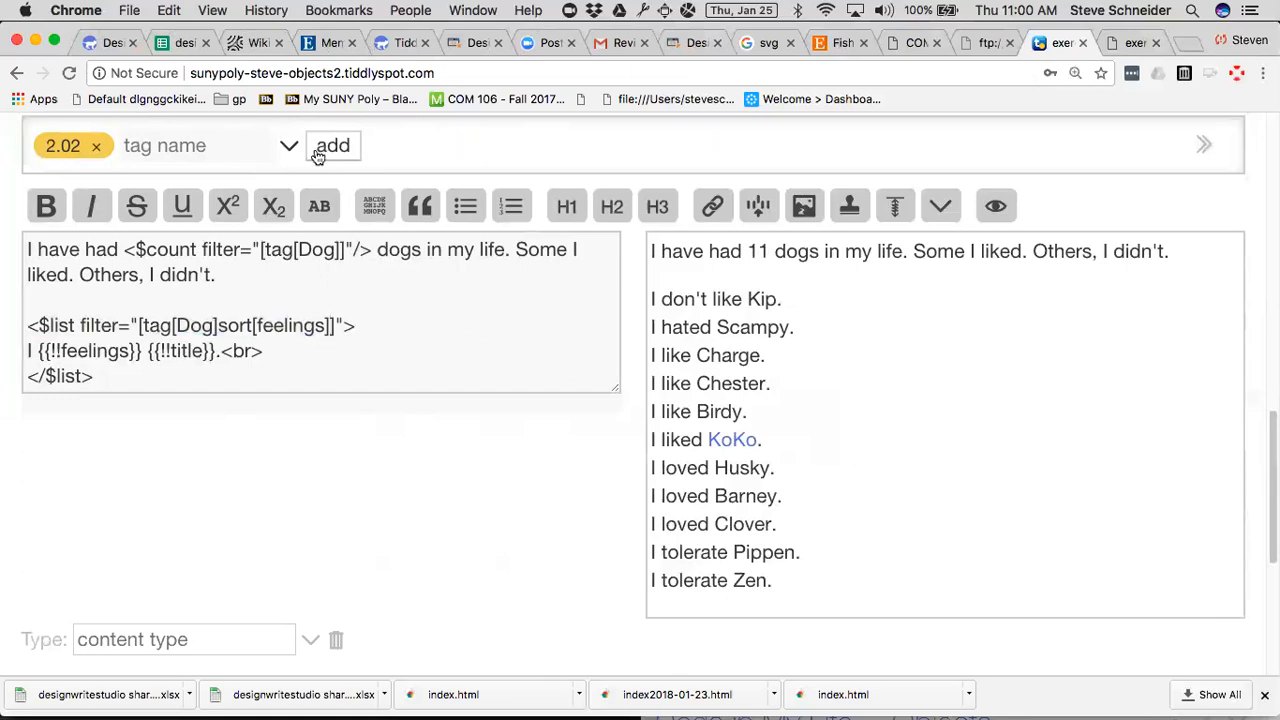
# Try longegivty, owner and size as the sort field in the <$list> filter, and set it back to feelings.
pyautogui.doubleClick(285, 330)
pyautogui.write('longegivty')
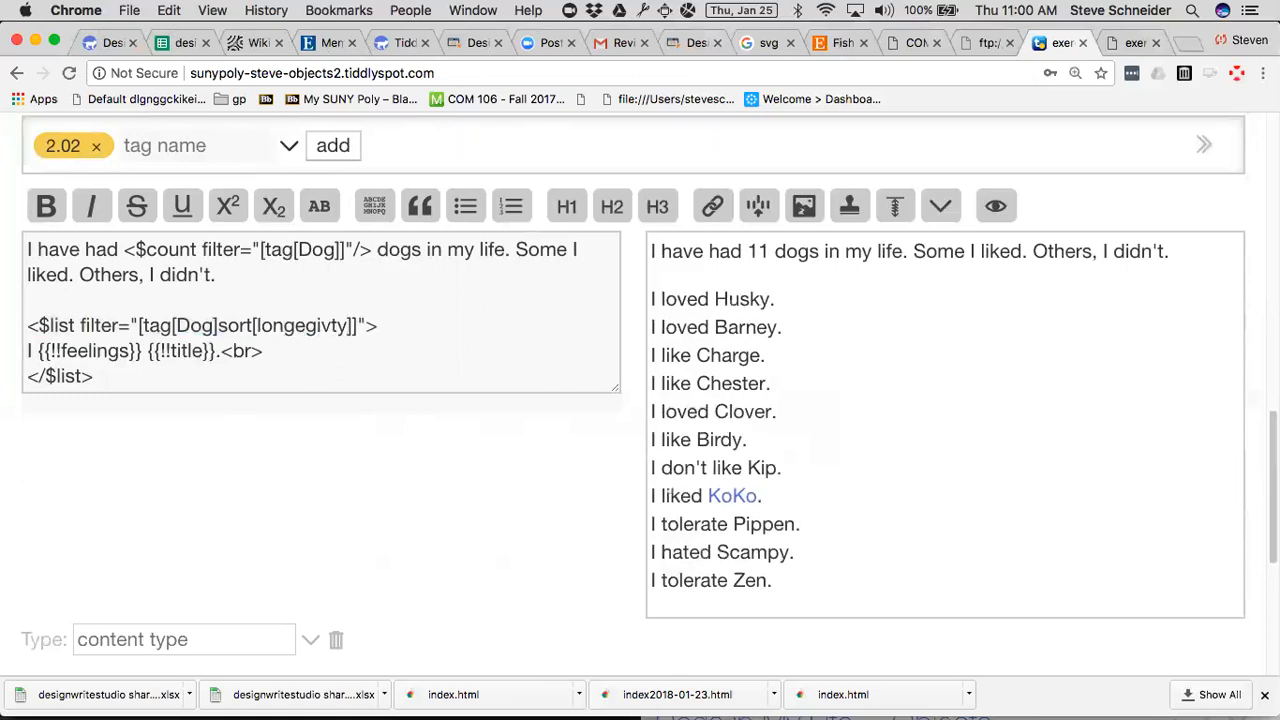
pyautogui.click(292, 326)
pyautogui.doubleClick(290, 329)
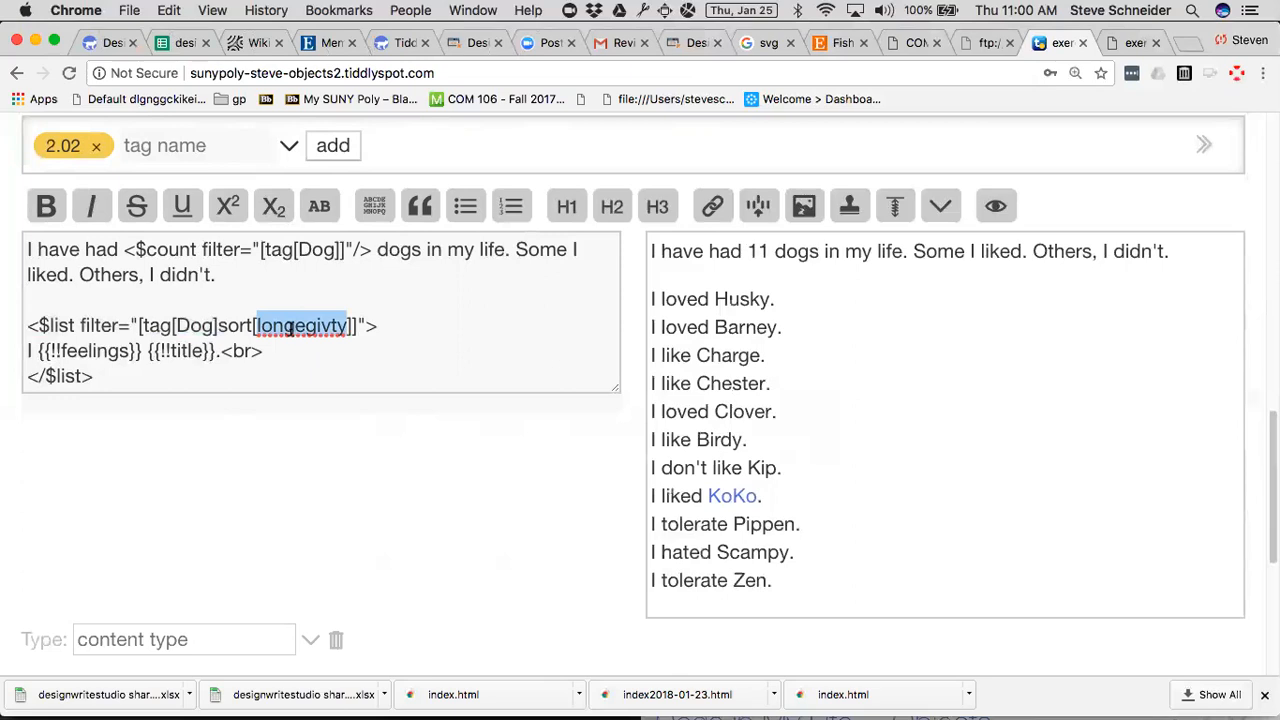
pyautogui.write('owner')
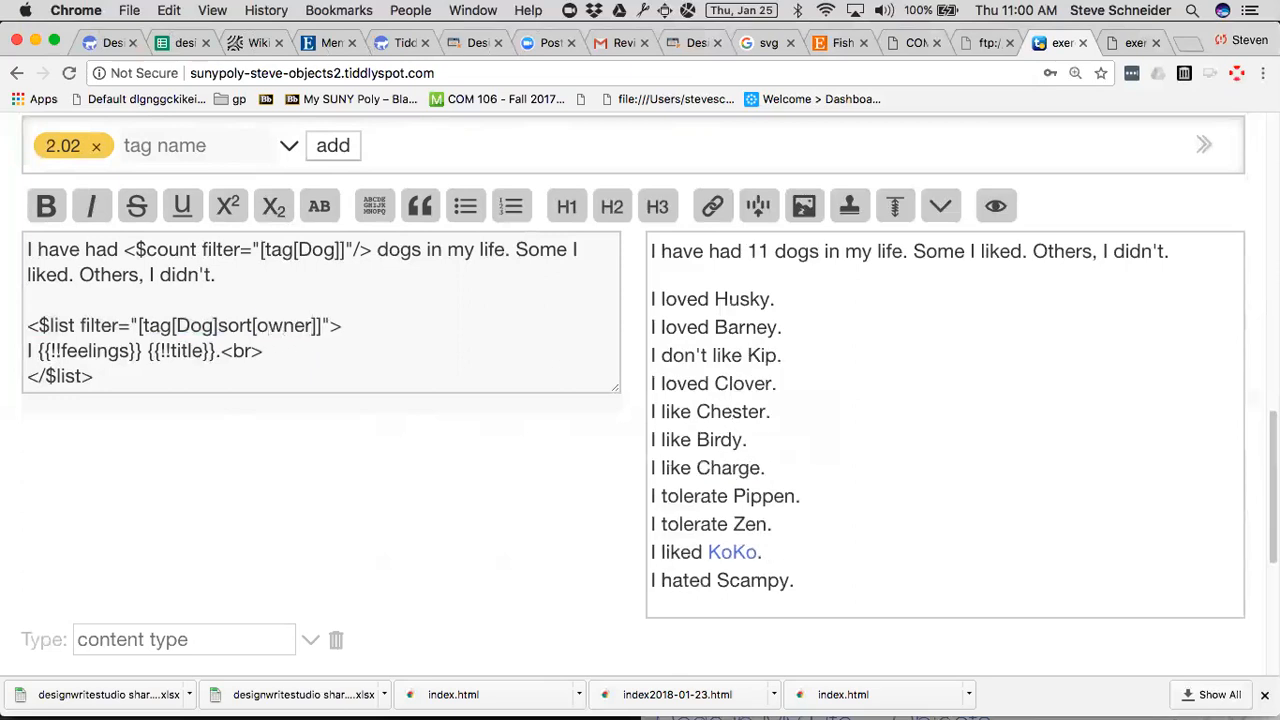
pyautogui.doubleClick(275, 325)
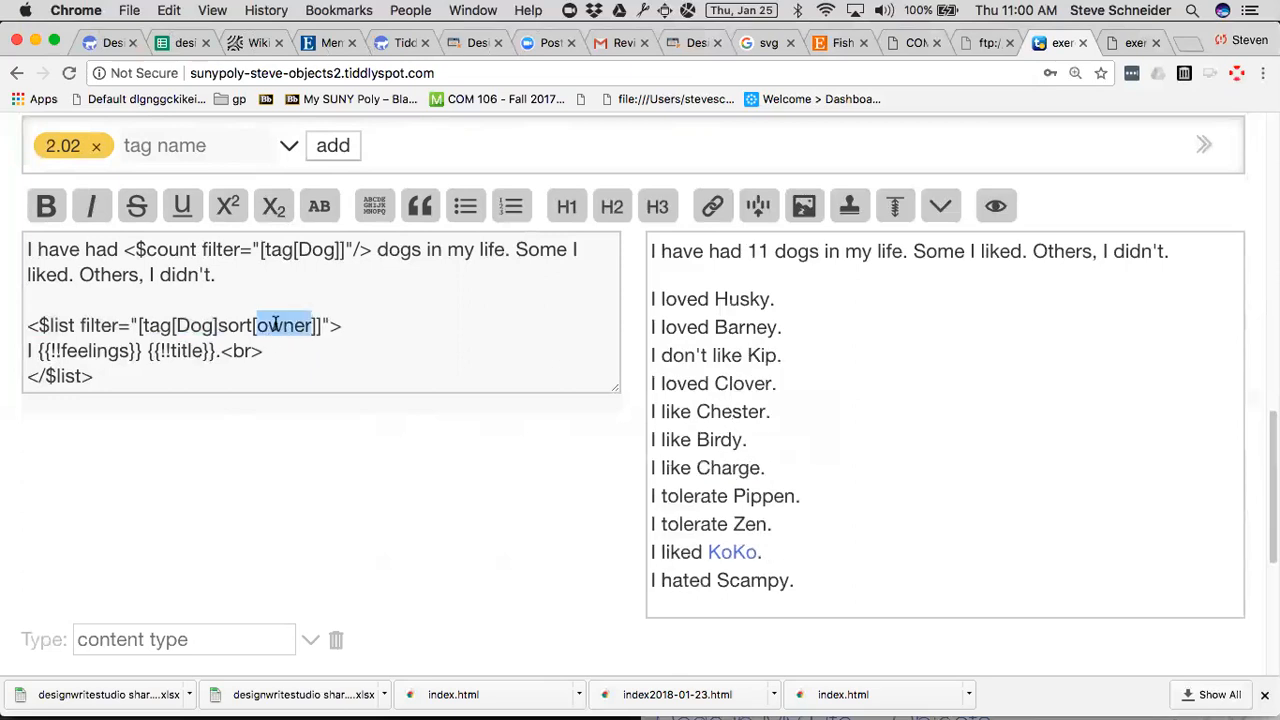
pyautogui.write('size')
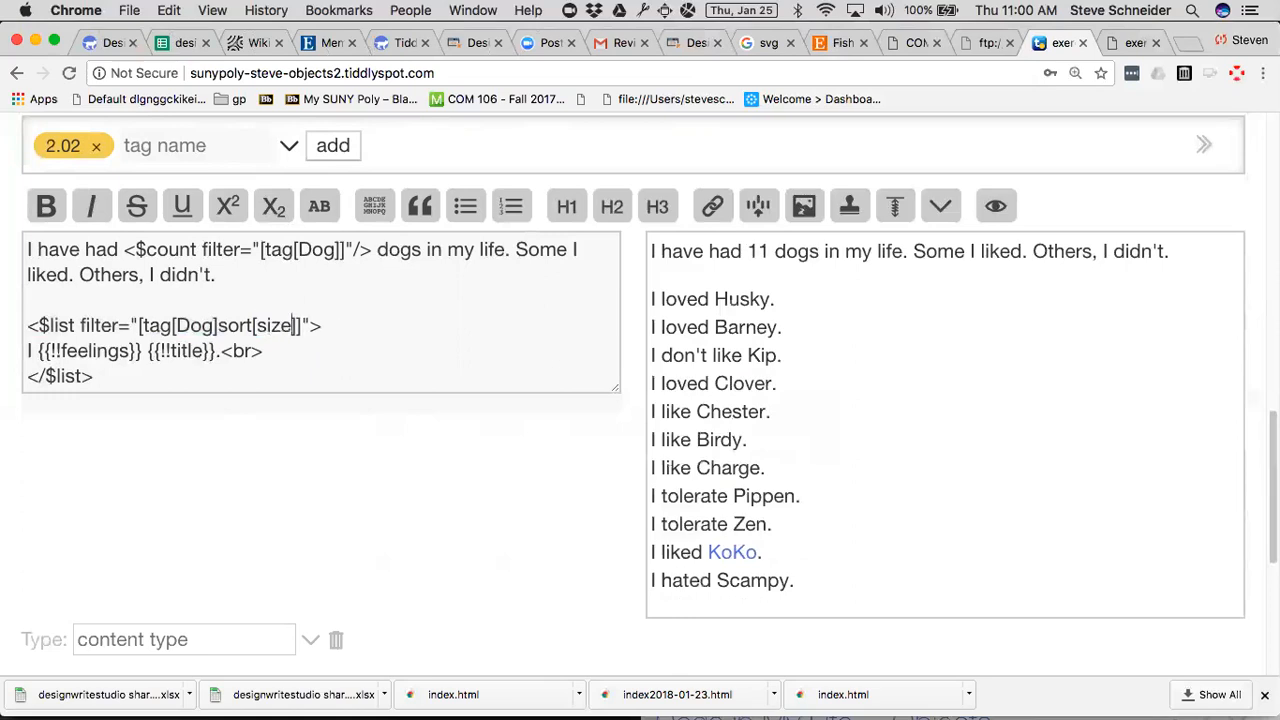
pyautogui.doubleClick(275, 325)
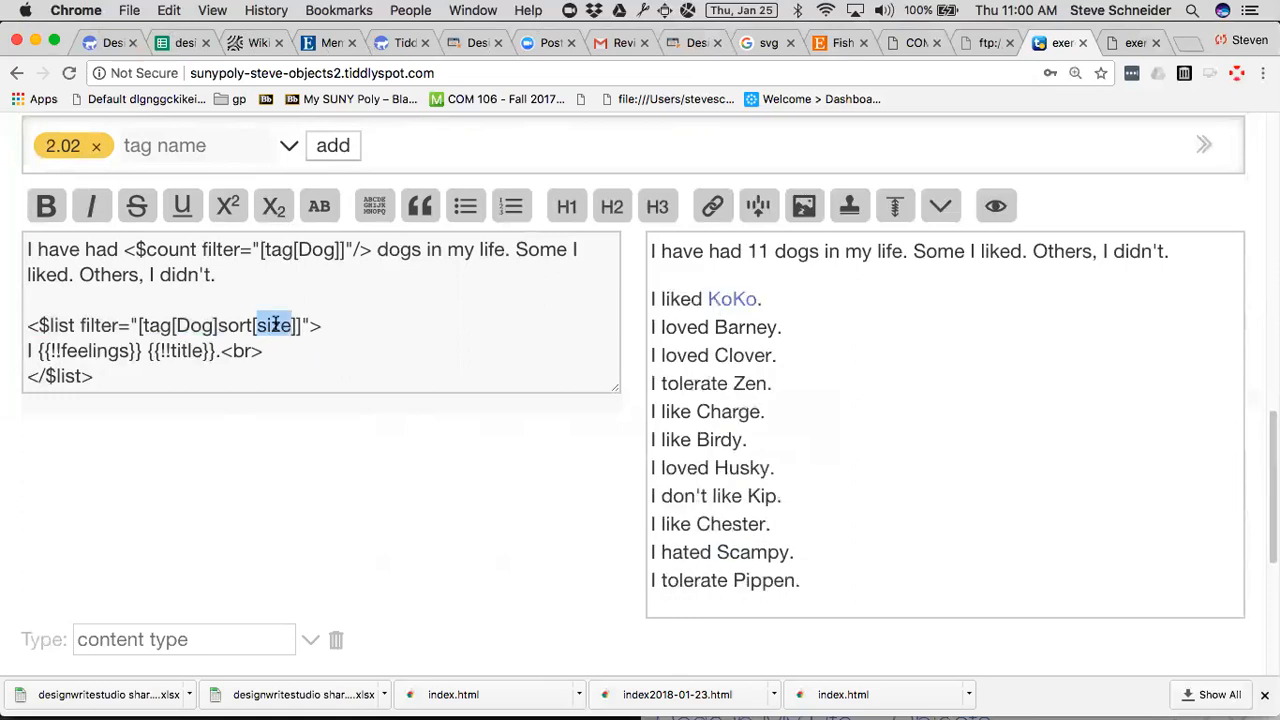
pyautogui.write('feelings')
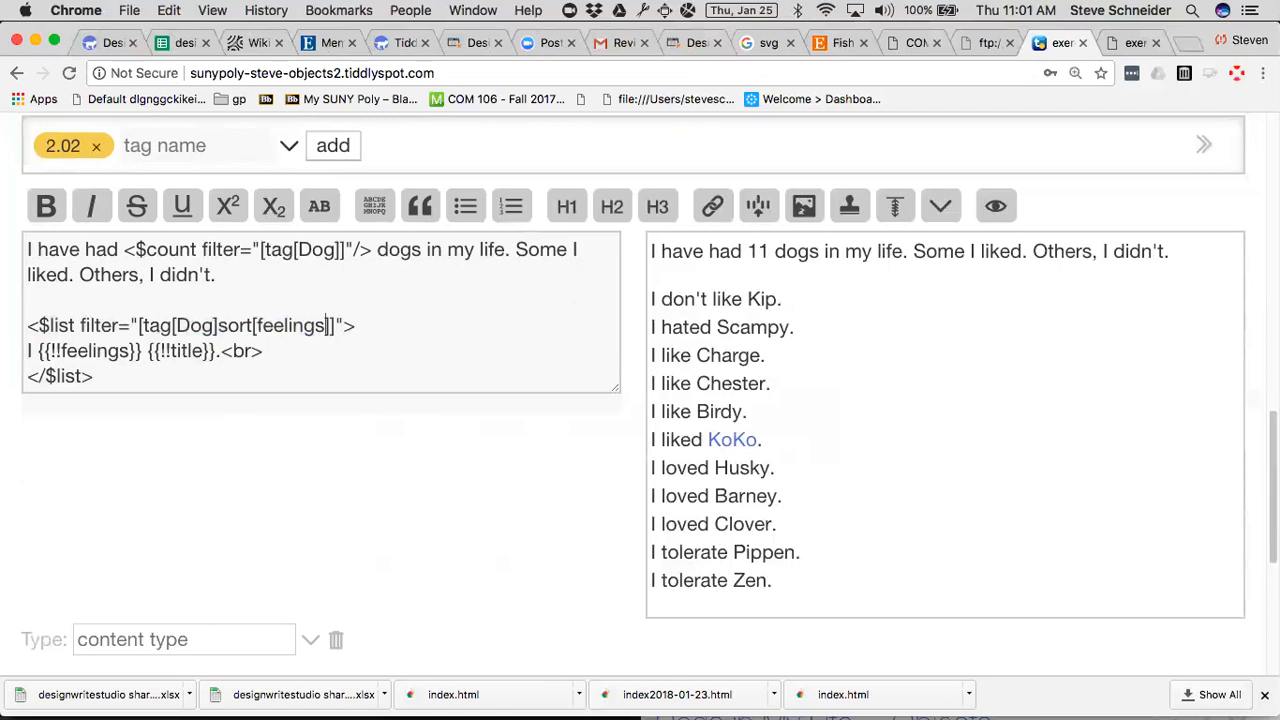
# Reset the page zoom and save the Exercise 2.02 Generated Story 1 draft.
pyautogui.scroll(3, 908, 332)
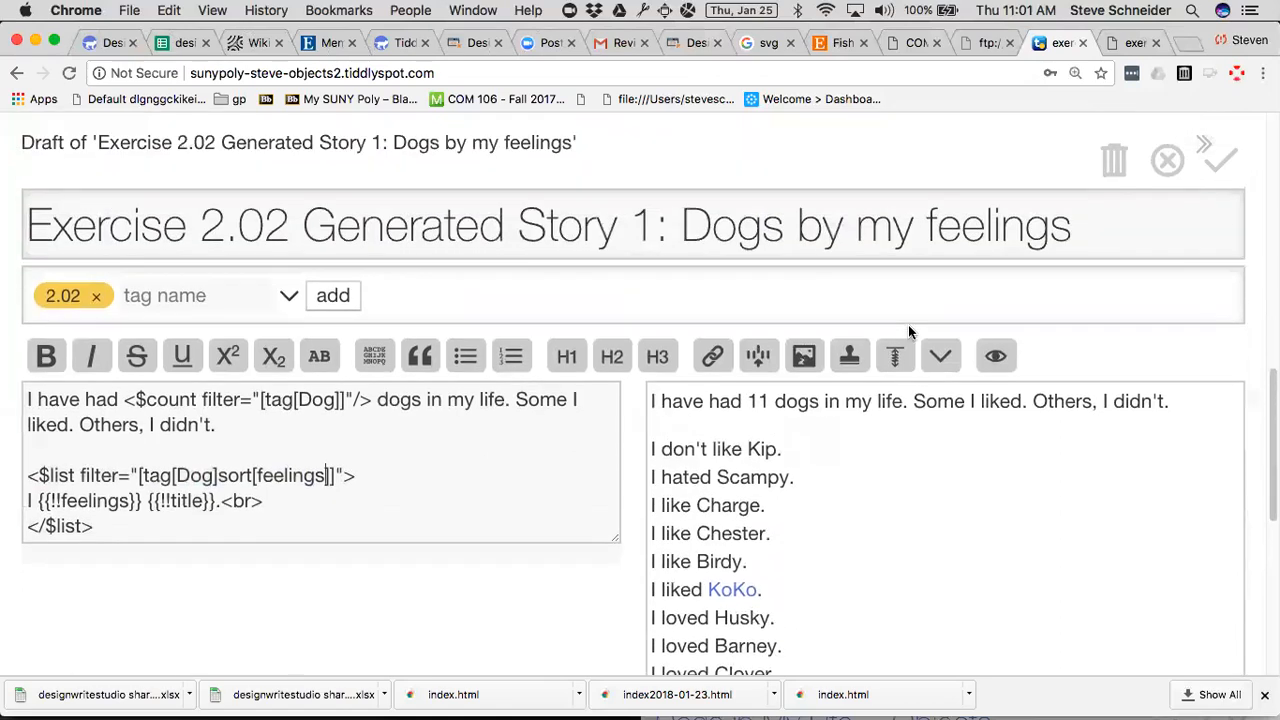
pyautogui.click(1212, 158)
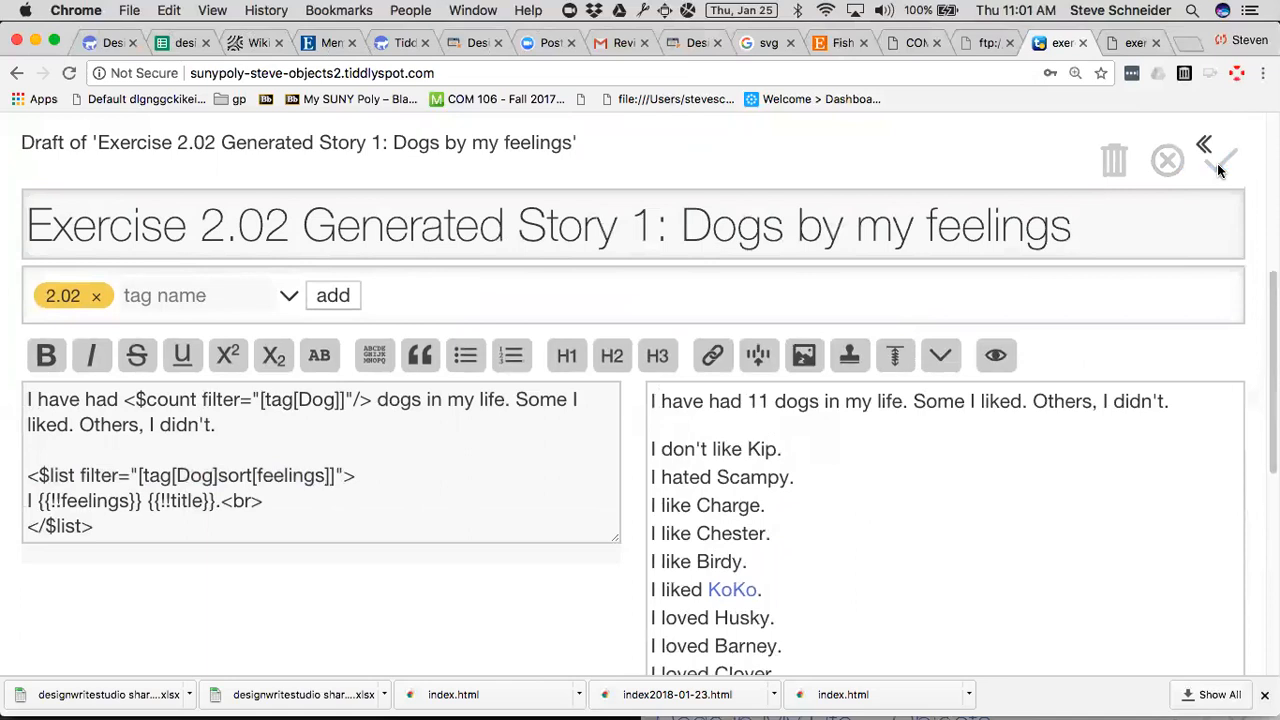
pyautogui.click(1217, 163)
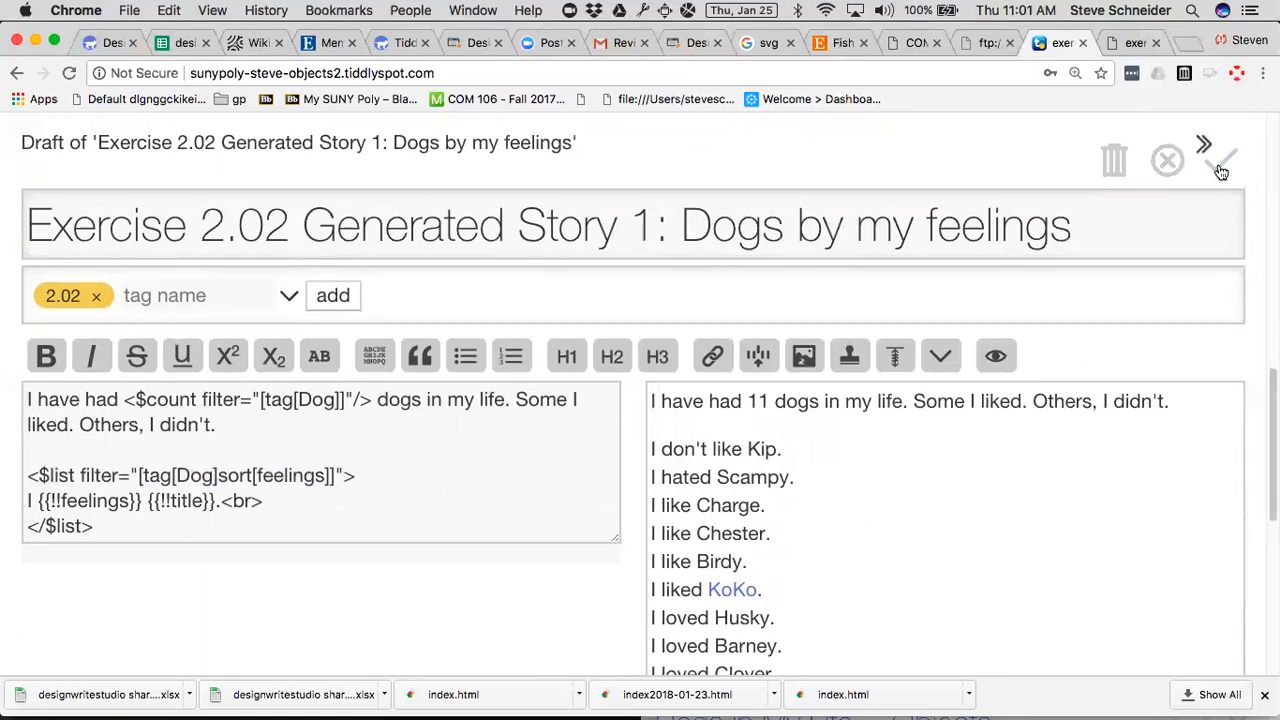
pyautogui.scroll(3, 1101, 407)
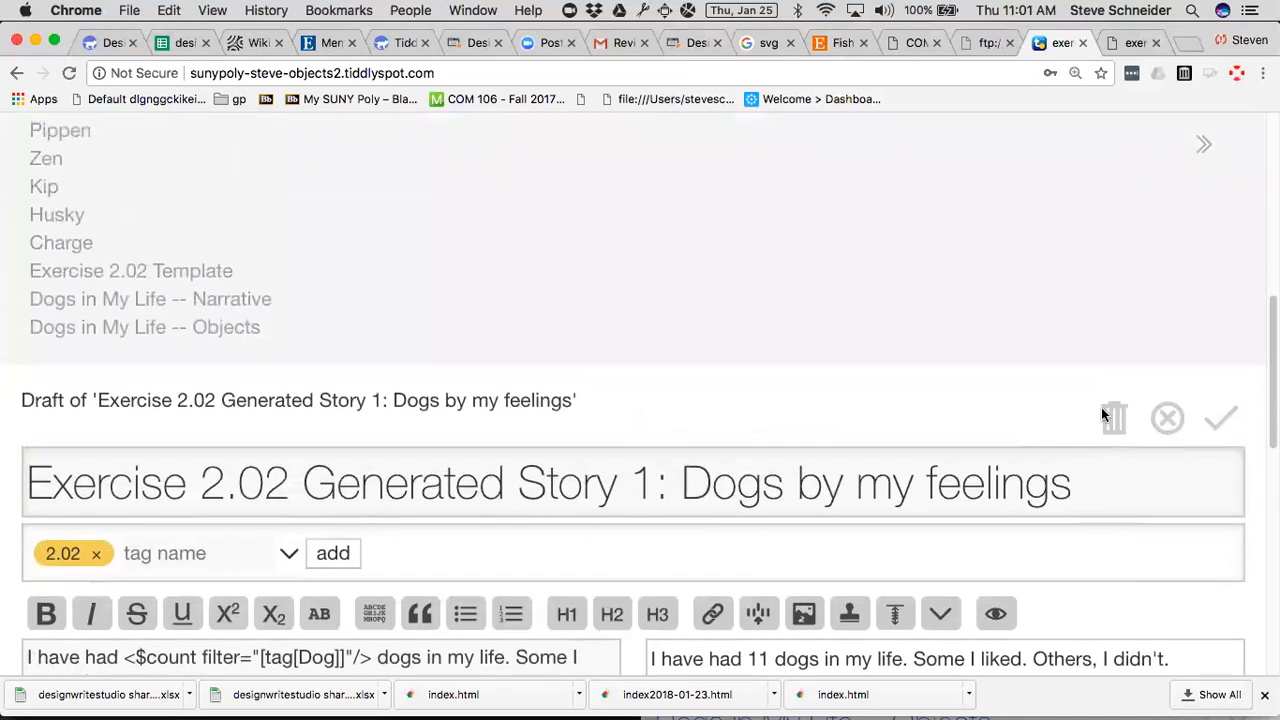
pyautogui.hotkey('ctrl', '0')
pyautogui.scroll(5, 796, 458)
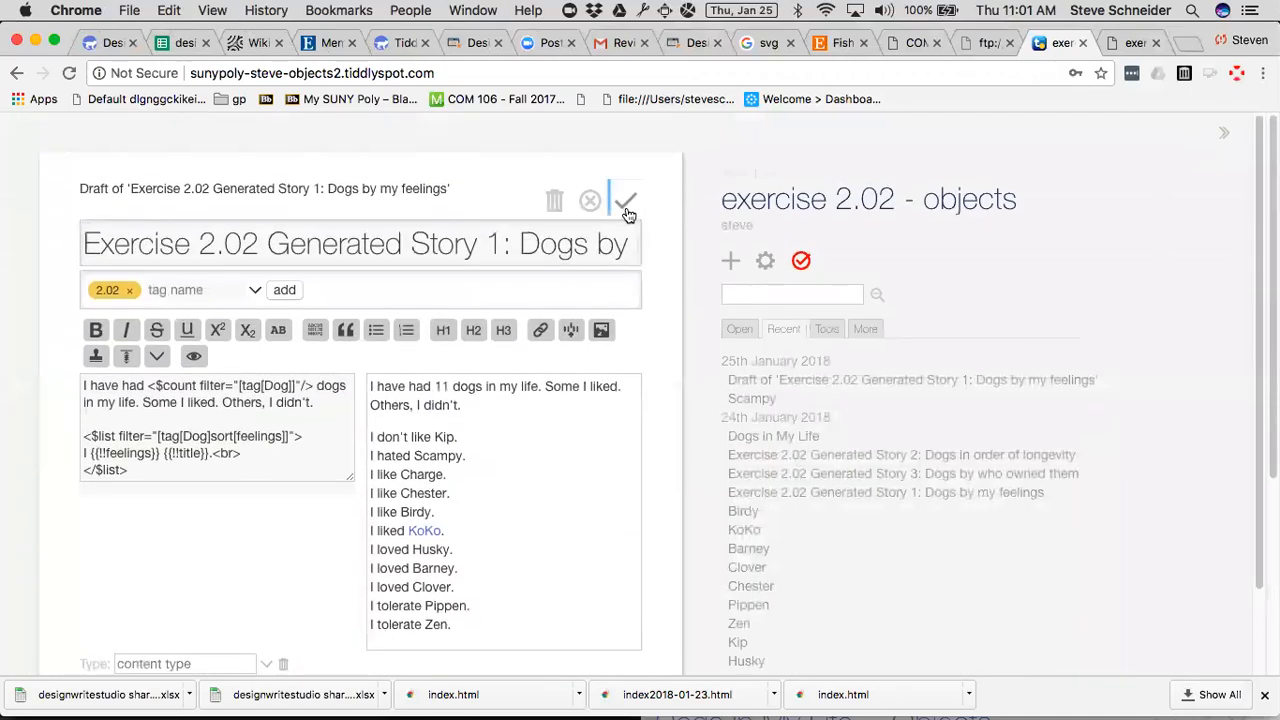
pyautogui.click(625, 202)
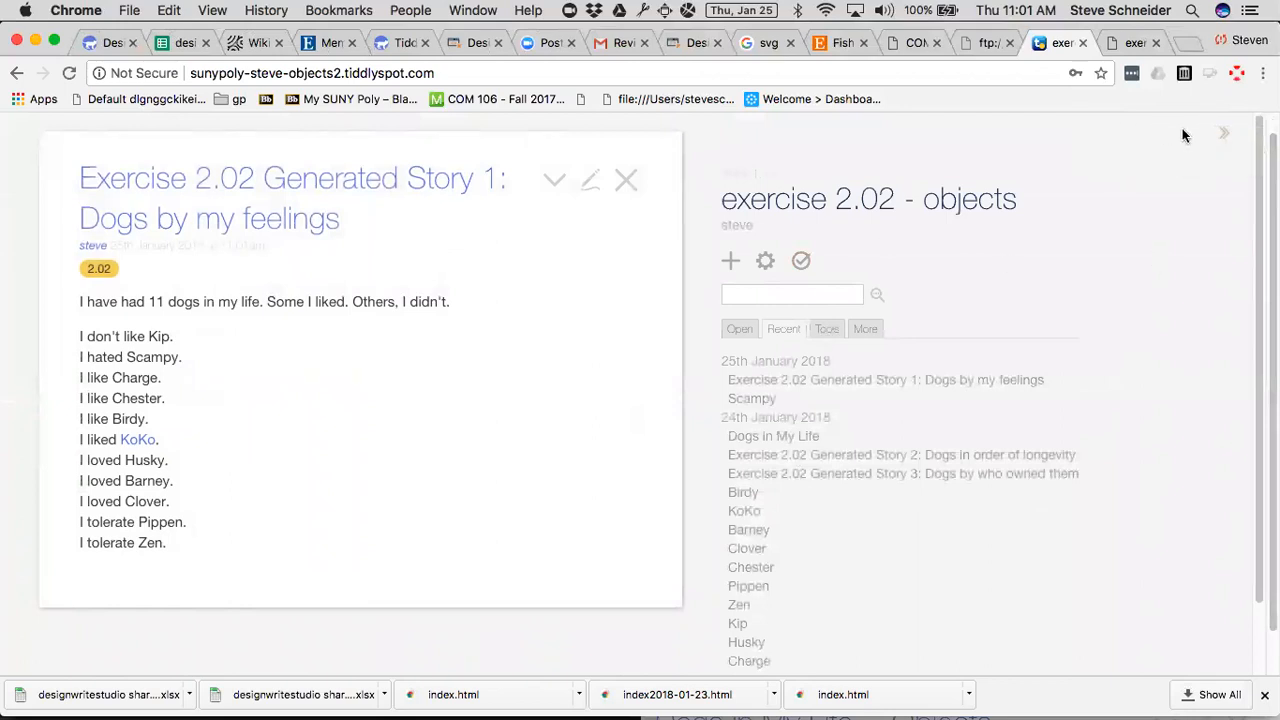
# Close the Exercise 2.02 Generated Story 1 tiddler, leaving the sidebar shown.
pyautogui.click(1224, 134)
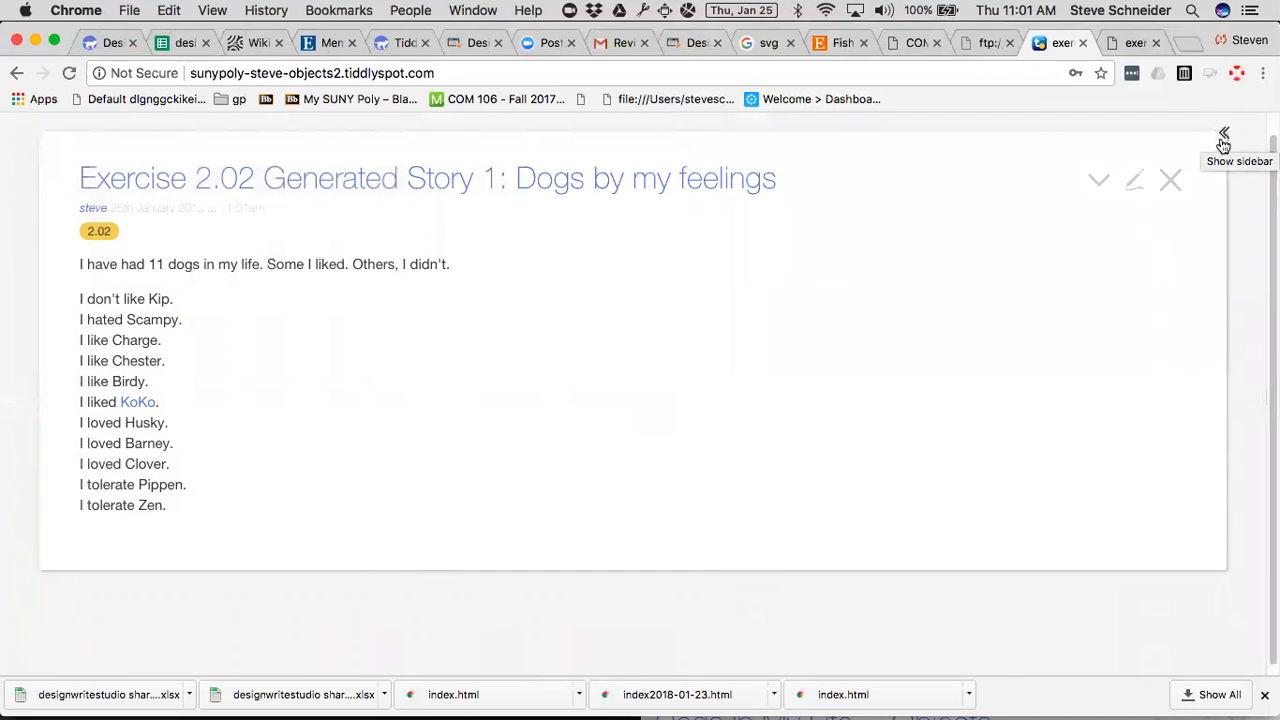
pyautogui.click(1178, 187)
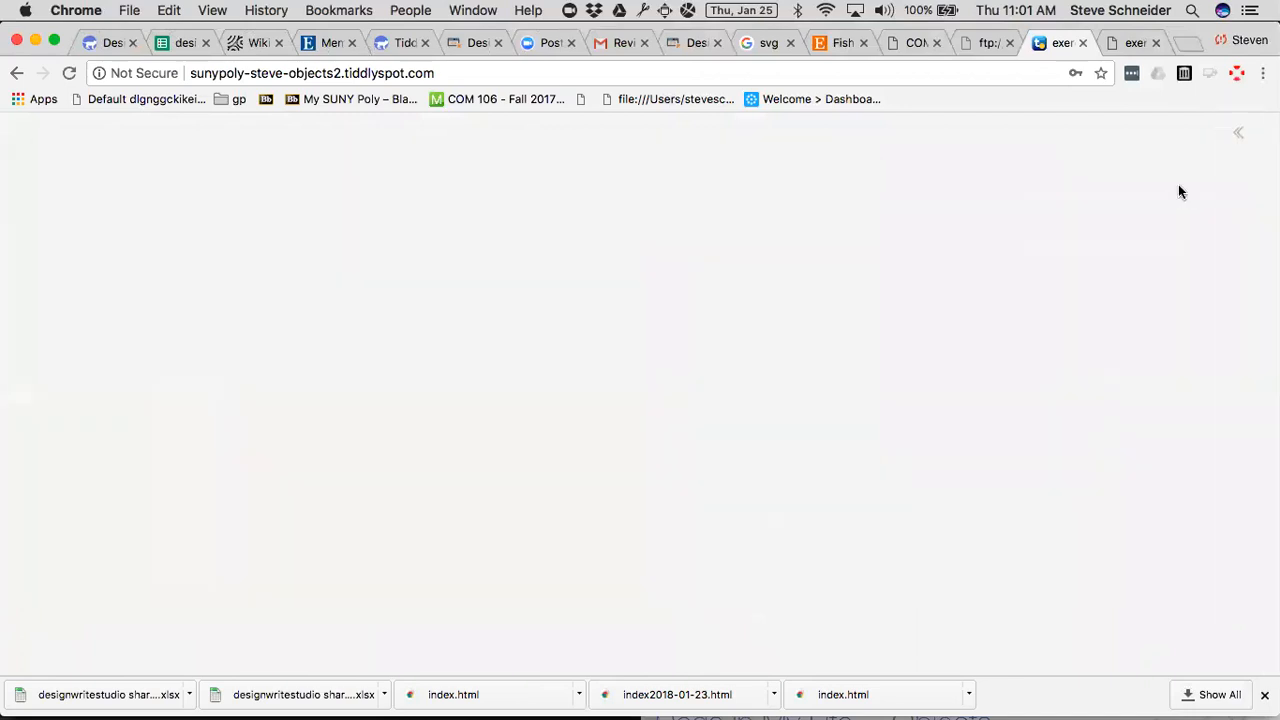
pyautogui.click(1238, 133)
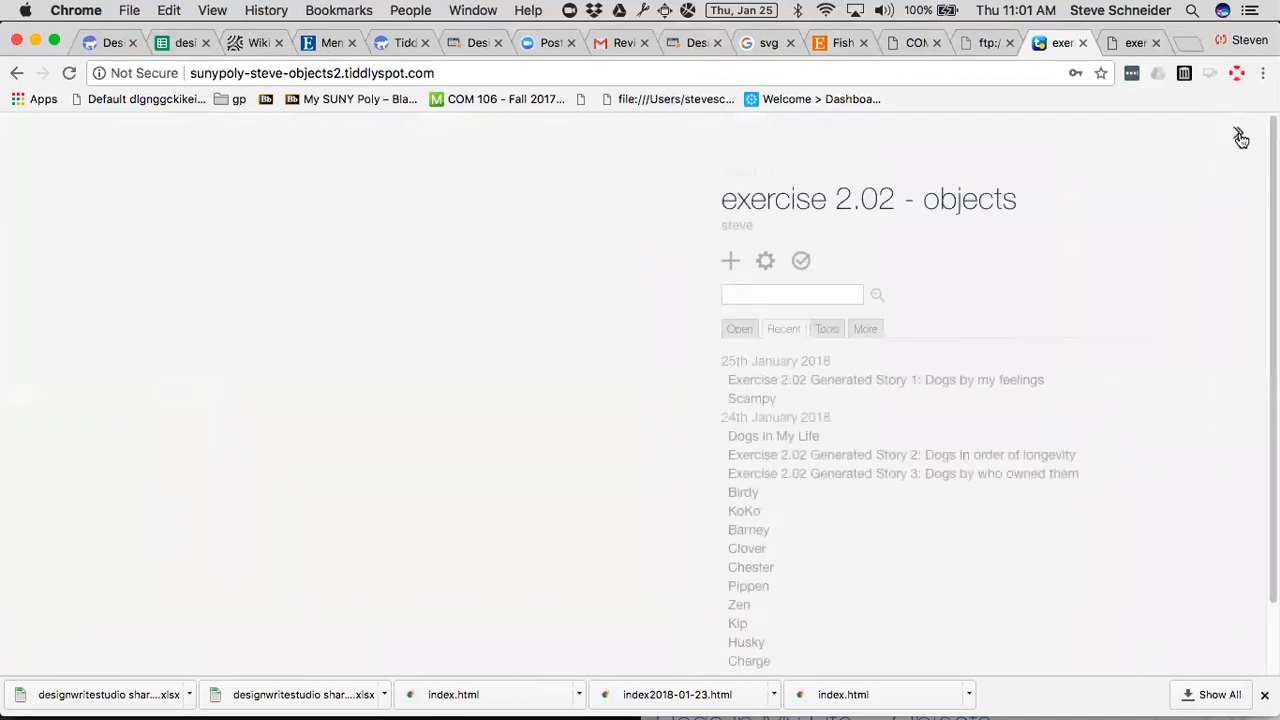
# Add the home button to the wiki's page controls and use it to open the default tiddlers.
pyautogui.click(826, 329)
pyautogui.click(727, 383)
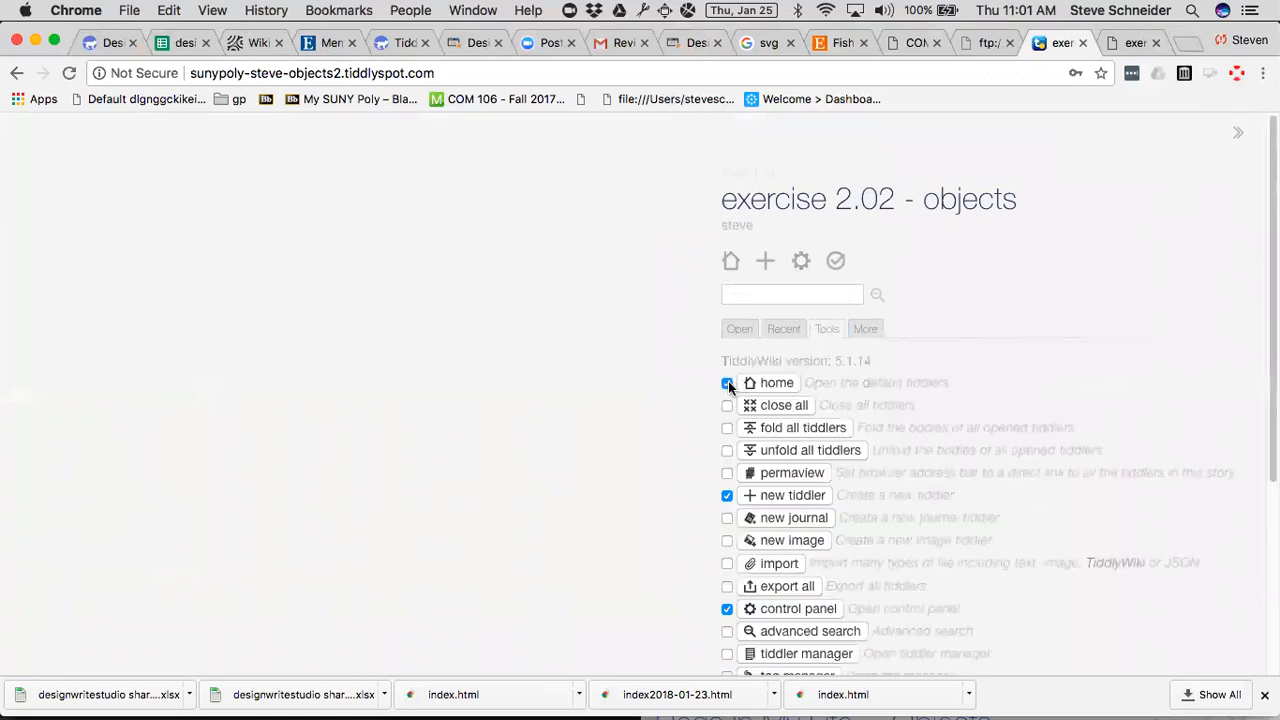
pyautogui.click(731, 260)
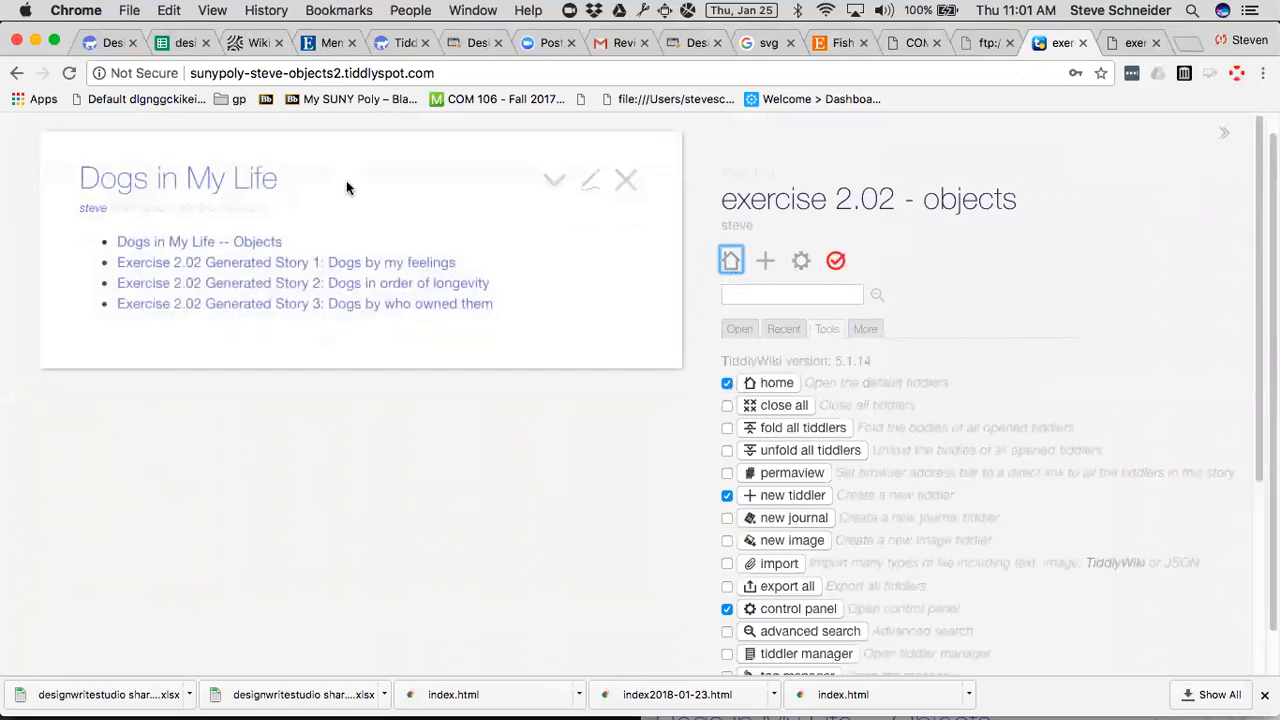
# Open "Exercise 2.02 Generated Story 2: Dogs in order of longevity" for editing and hide the sidebar.
pyautogui.click(378, 289)
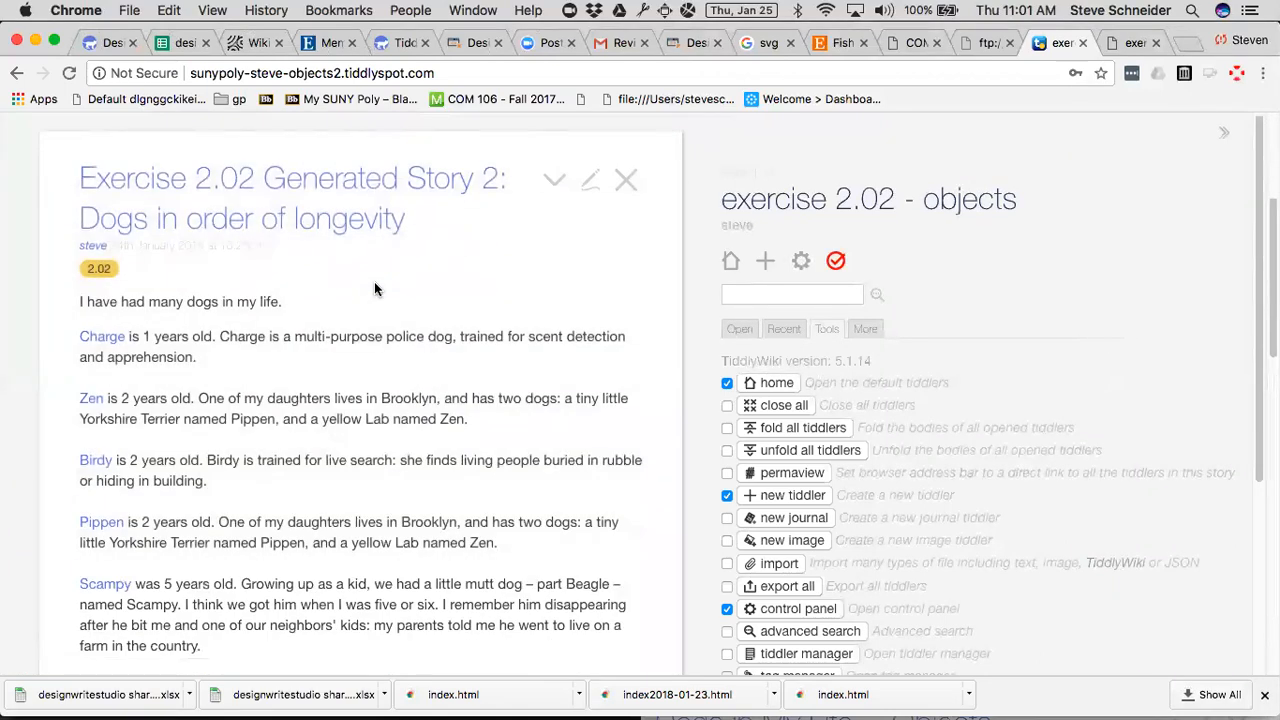
pyautogui.click(590, 180)
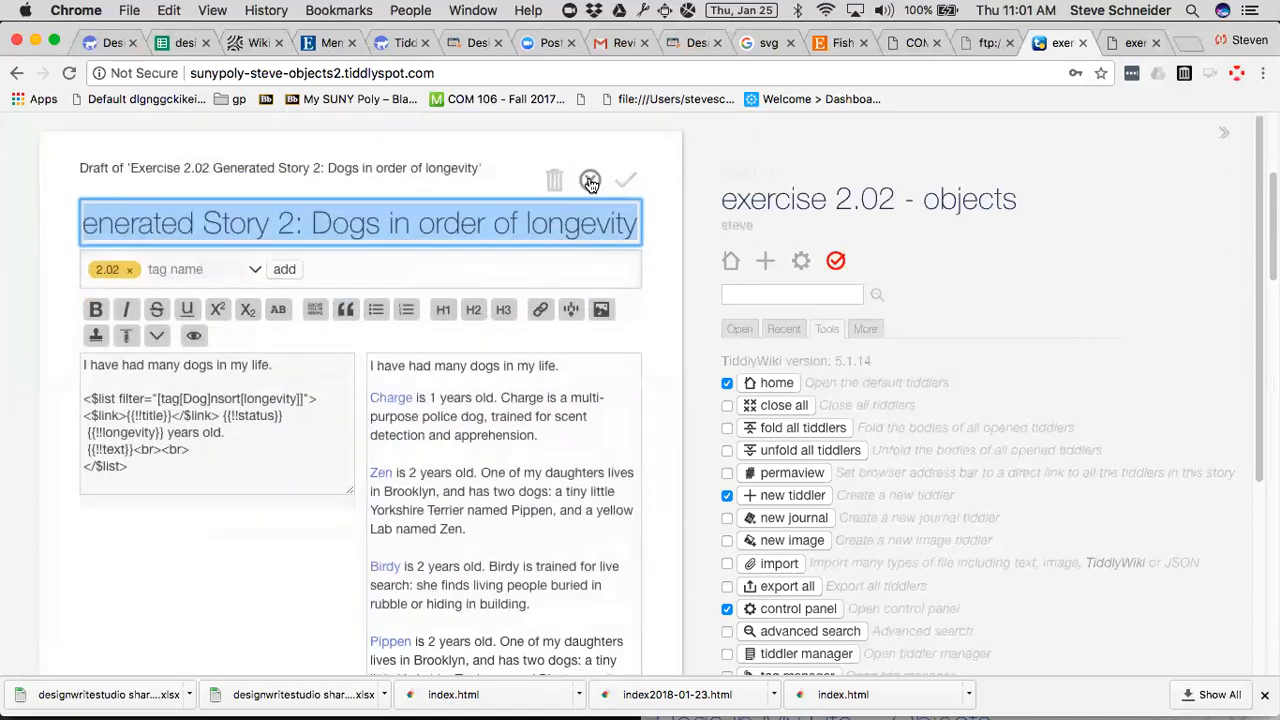
pyautogui.click(1224, 134)
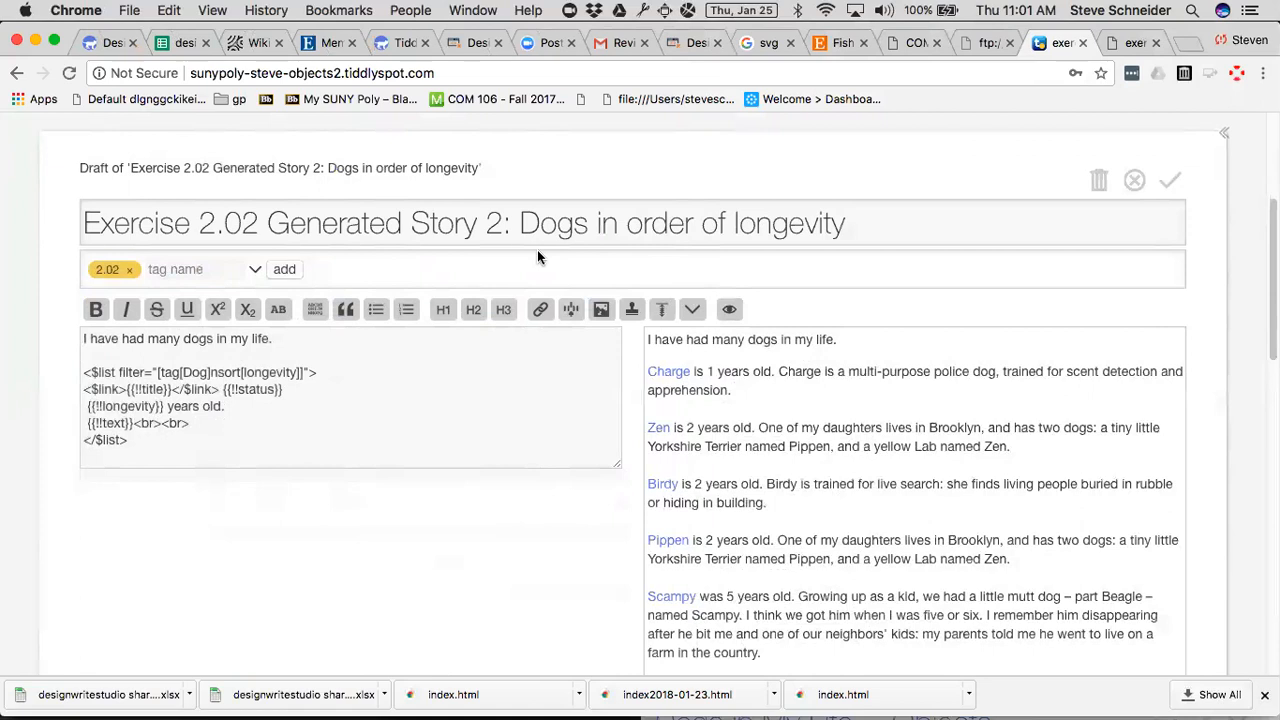
# Highlight the opening <$link> tag in the story text, and test the Charge link from the preview, closing the linked tiddler.
pyautogui.moveTo(85, 389); pyautogui.dragTo(126, 389)
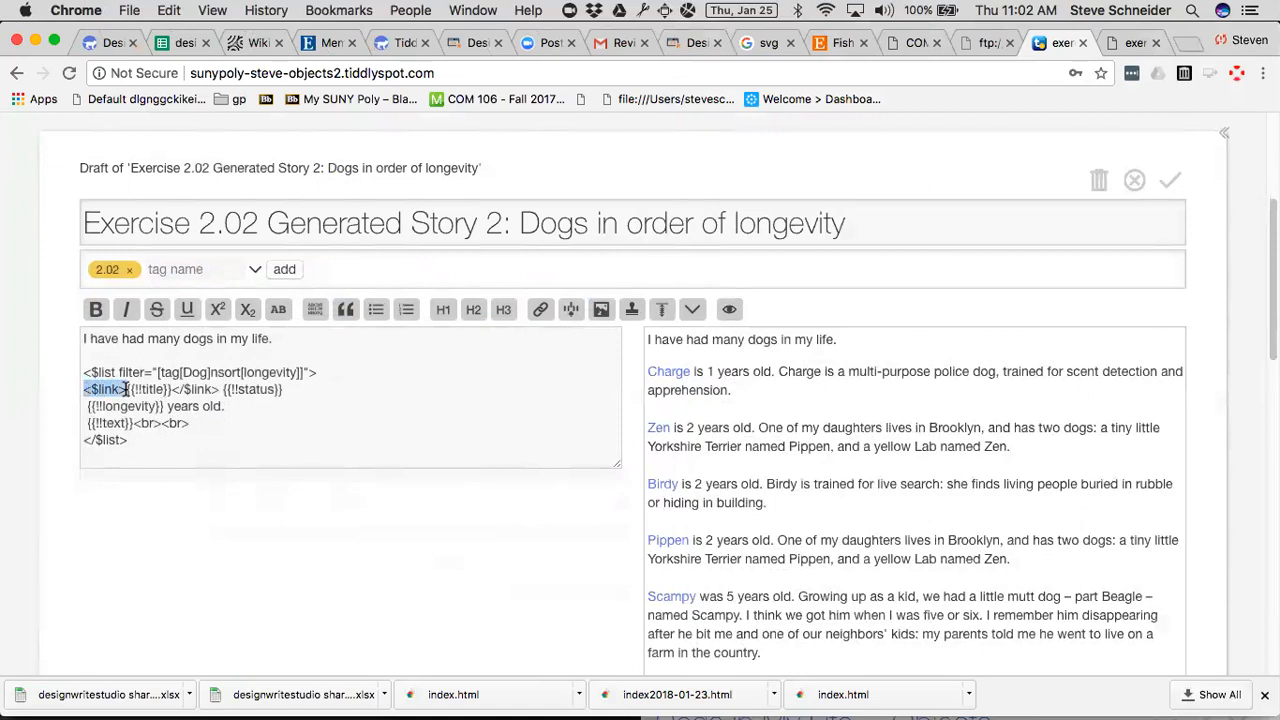
pyautogui.click(663, 372)
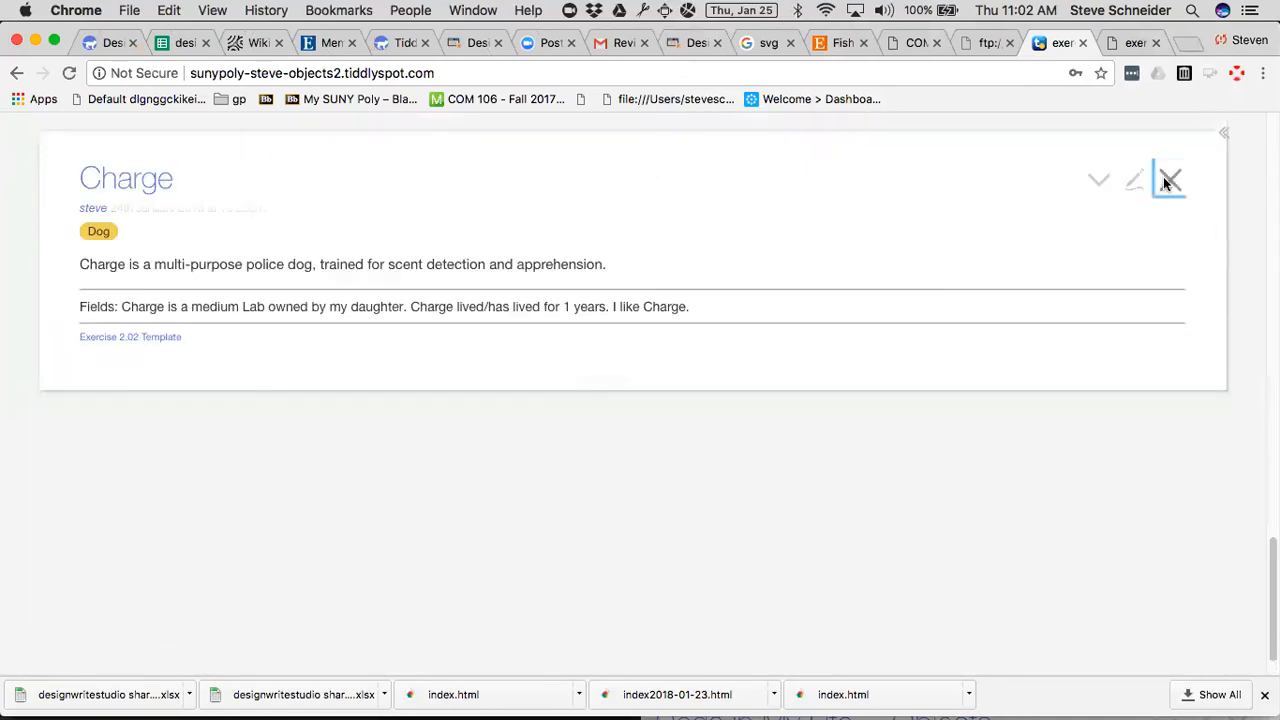
pyautogui.click(1162, 180)
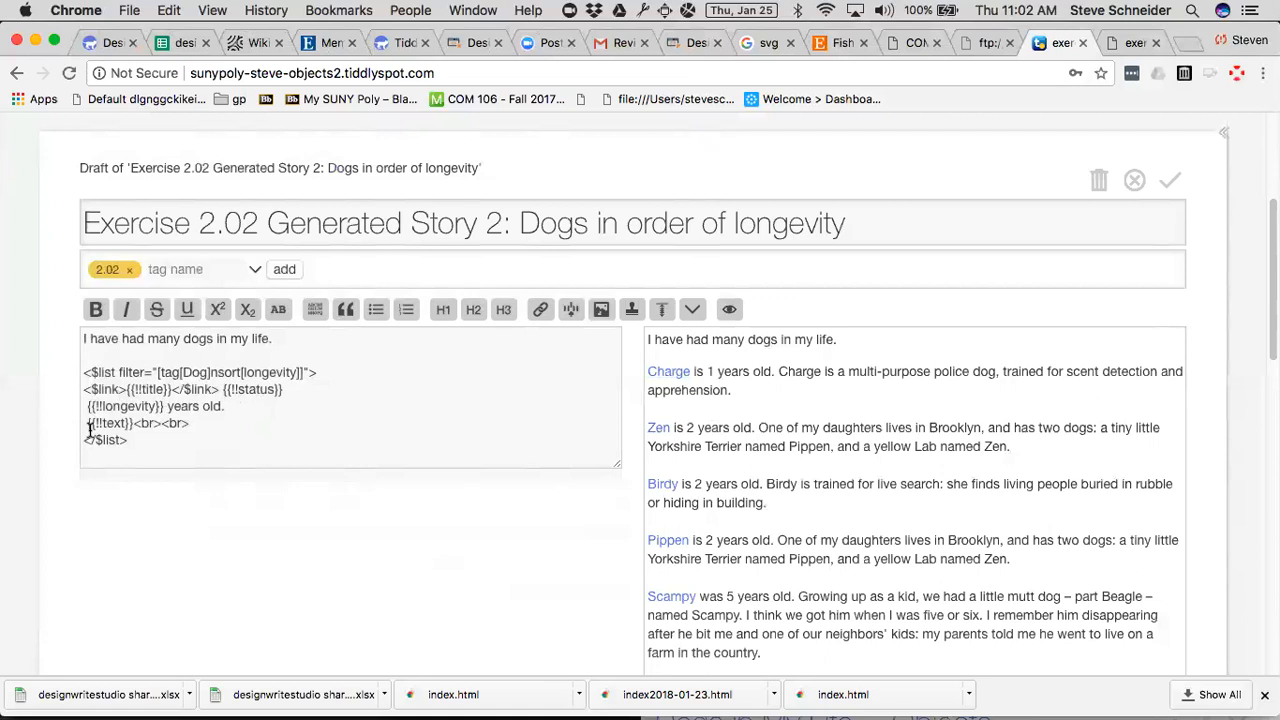
# Compare the <$list> filter sorted by longevity with the previewed dog entries, down to the last one.
pyautogui.scroll(-2, 348, 543)
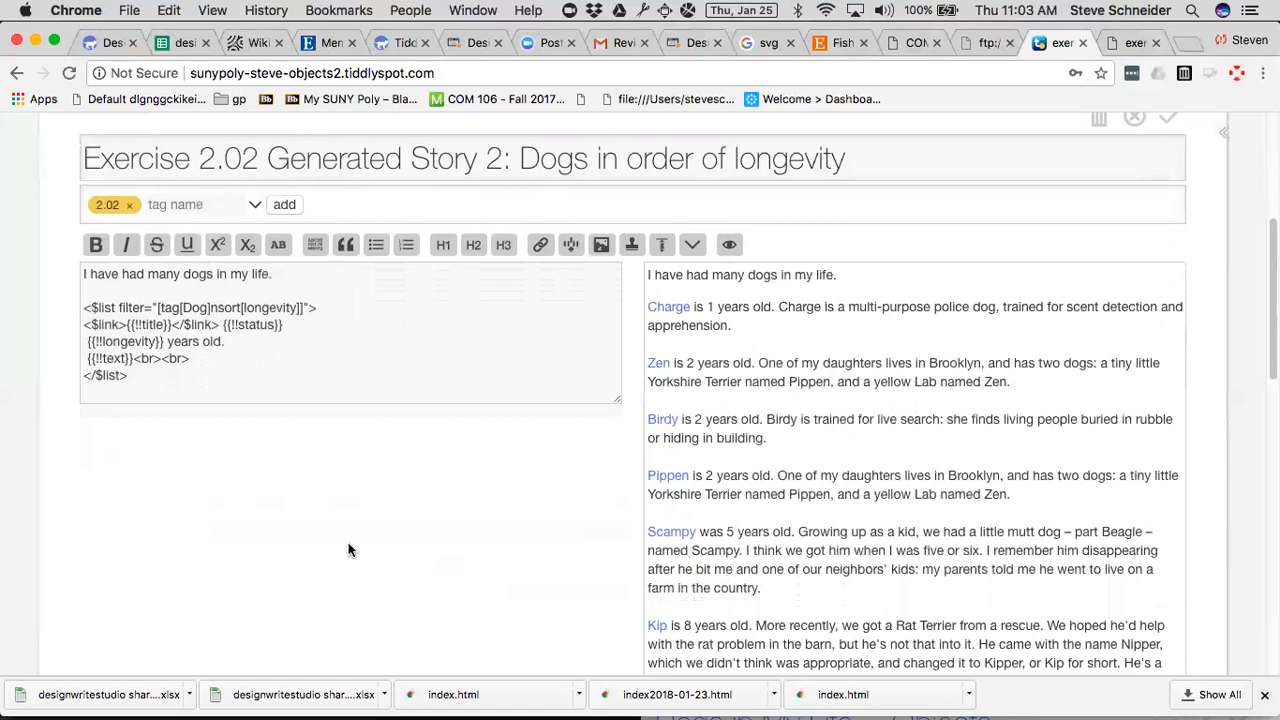
pyautogui.scroll(2, 348, 543)
pyautogui.scroll(-2, 348, 543)
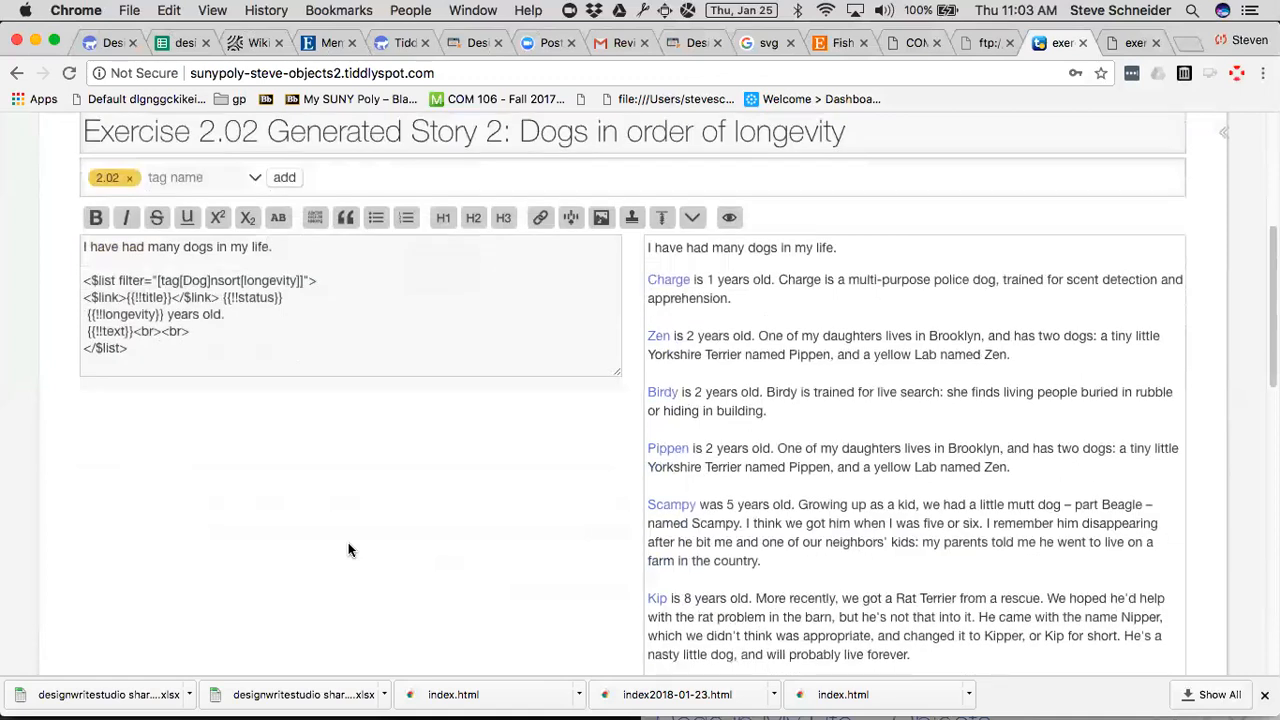
pyautogui.scroll(-5, 348, 549)
pyautogui.scroll(4, 348, 549)
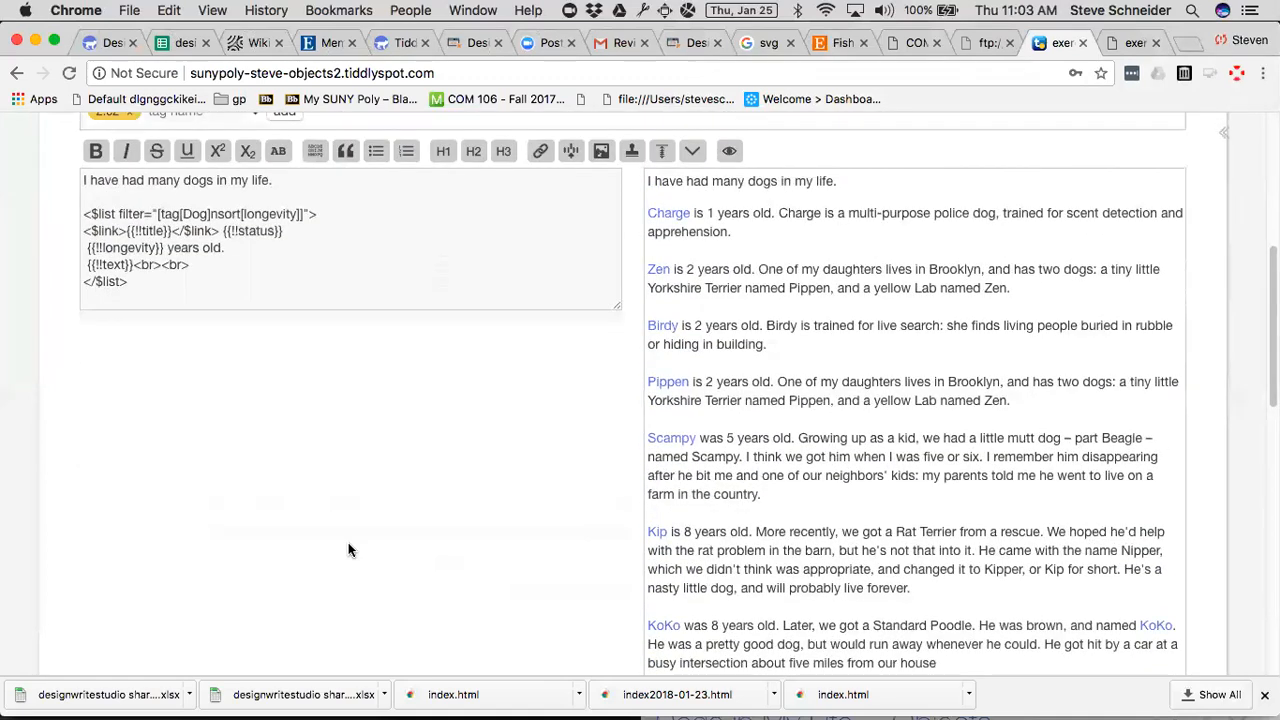
pyautogui.scroll(-10, 349, 549)
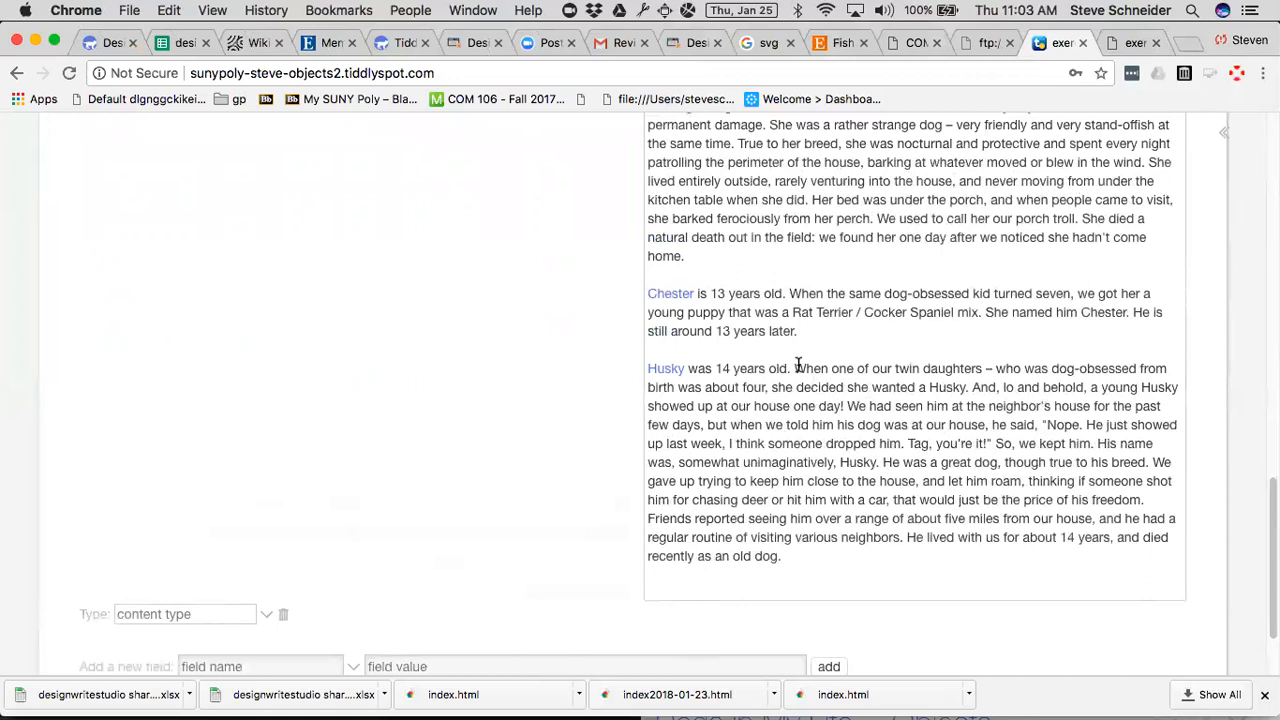
# Save the Exercise 2.02 Generated Story 2 draft and close the tiddler.
pyautogui.scroll(10, 733, 420)
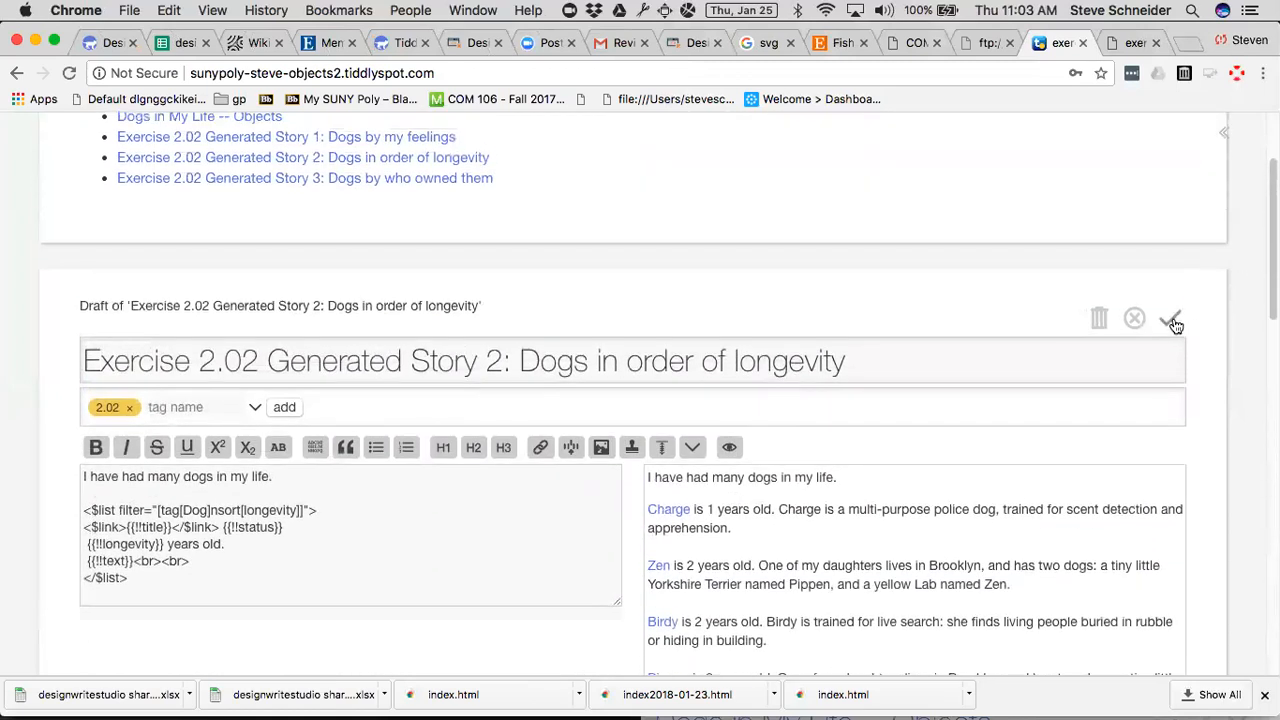
pyautogui.click(1169, 318)
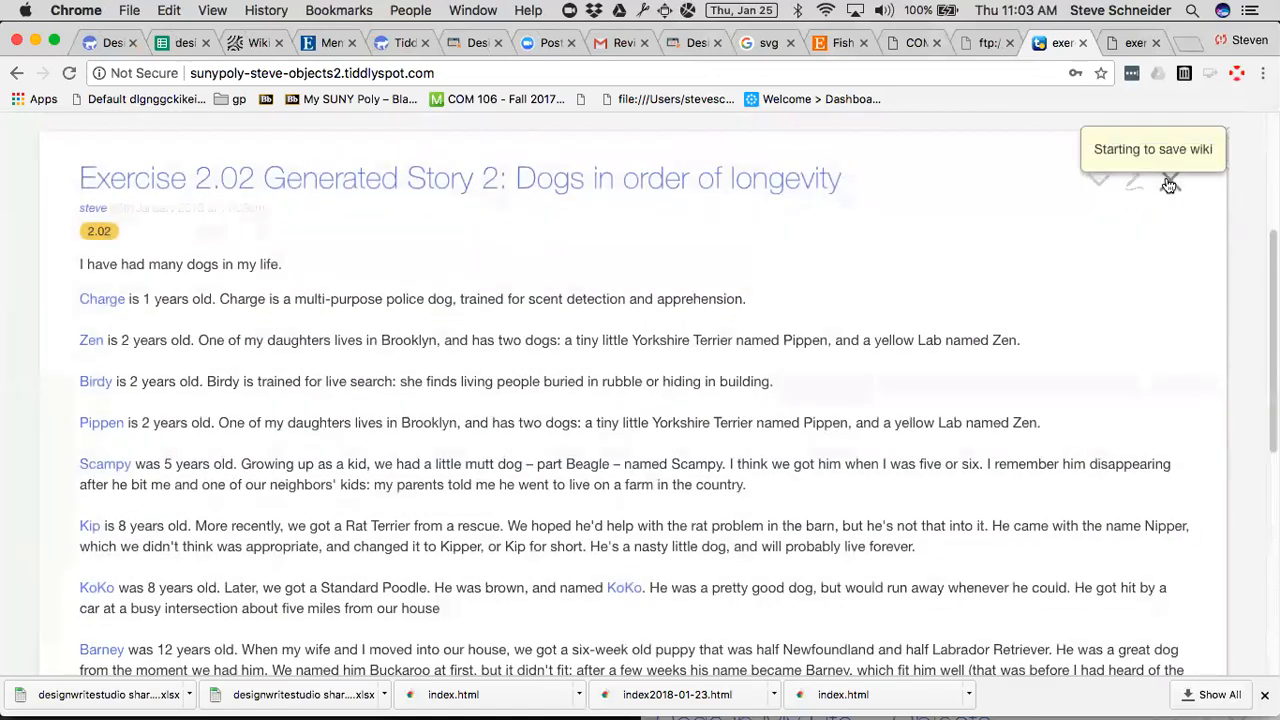
pyautogui.click(1169, 186)
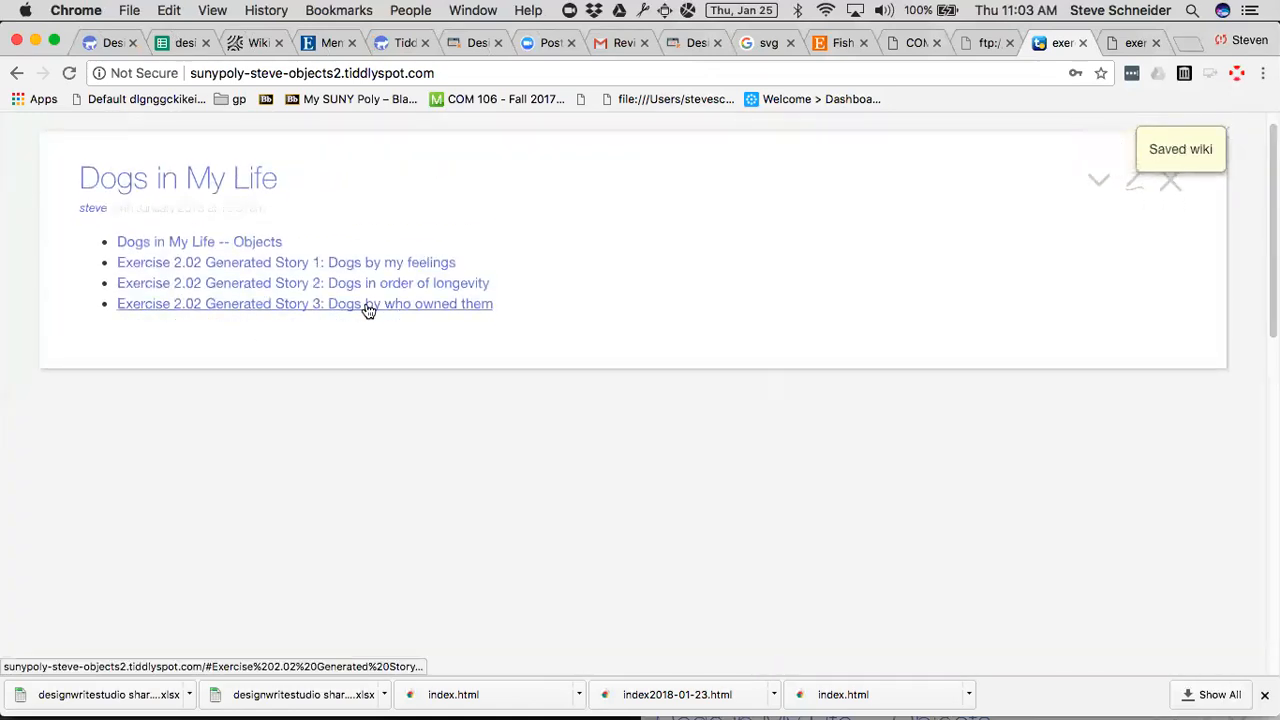
# Open "Exercise 2.02 Generated Story 3: Dogs by who owned them" as a draft to examine its owner-grouped filters and preview, and discard the draft.
pyautogui.click(368, 311)
pyautogui.click(1133, 181)
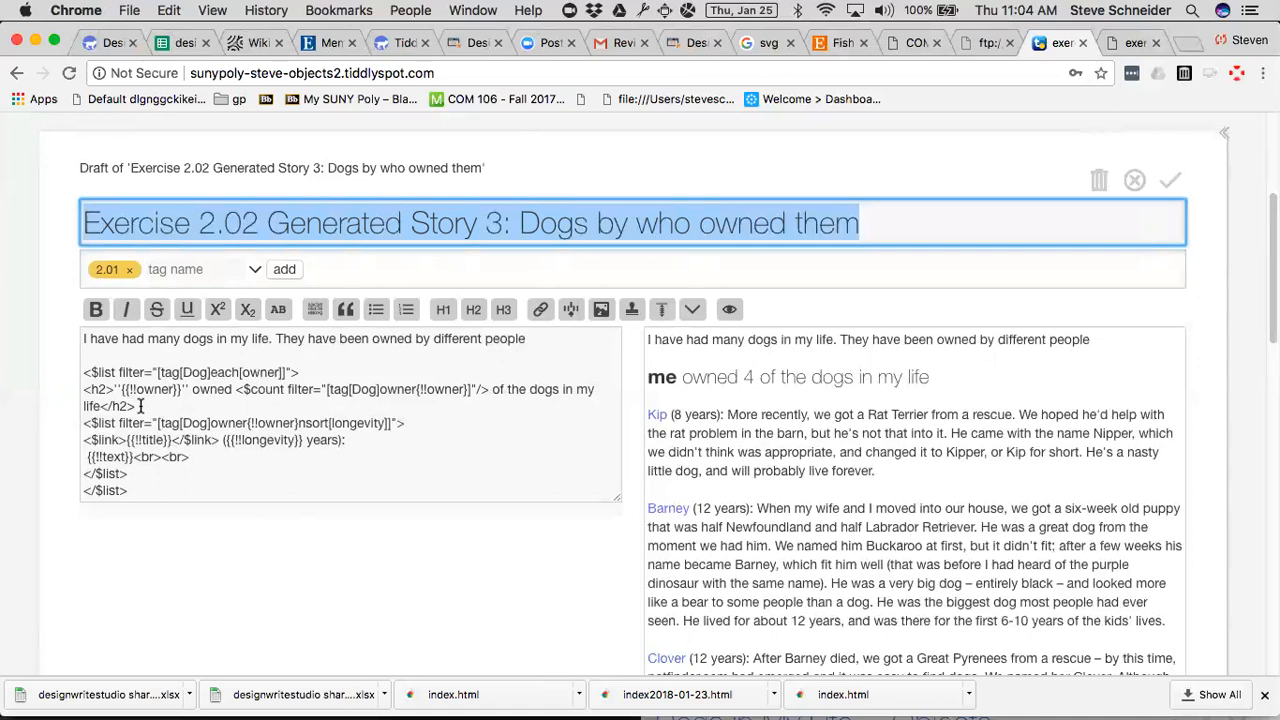
pyautogui.scroll(-3, 964, 463)
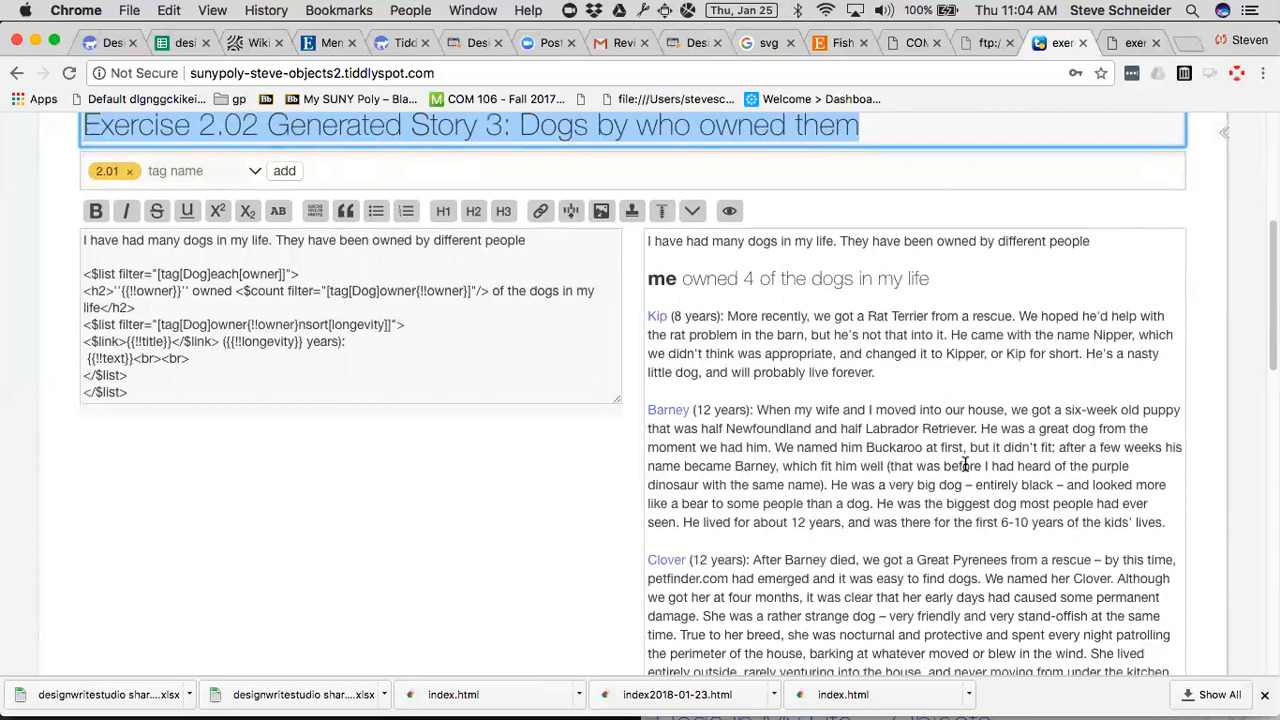
pyautogui.scroll(-5, 964, 463)
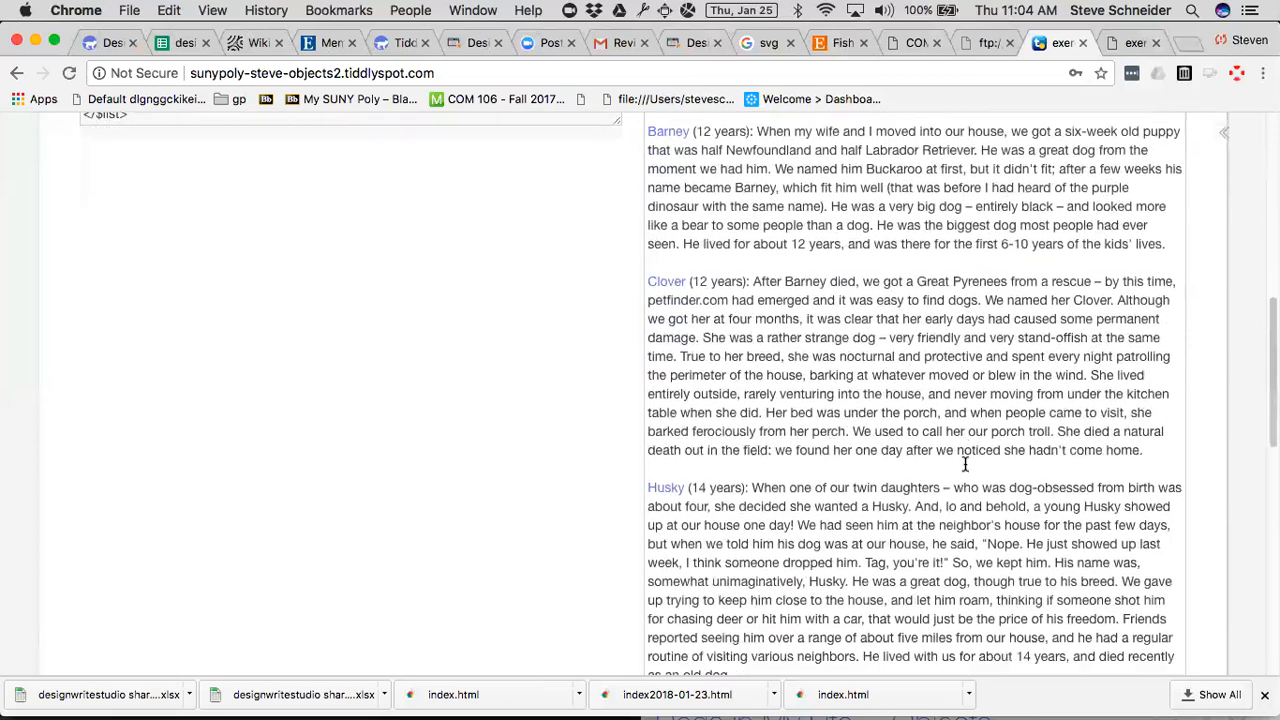
pyautogui.scroll(-8, 965, 463)
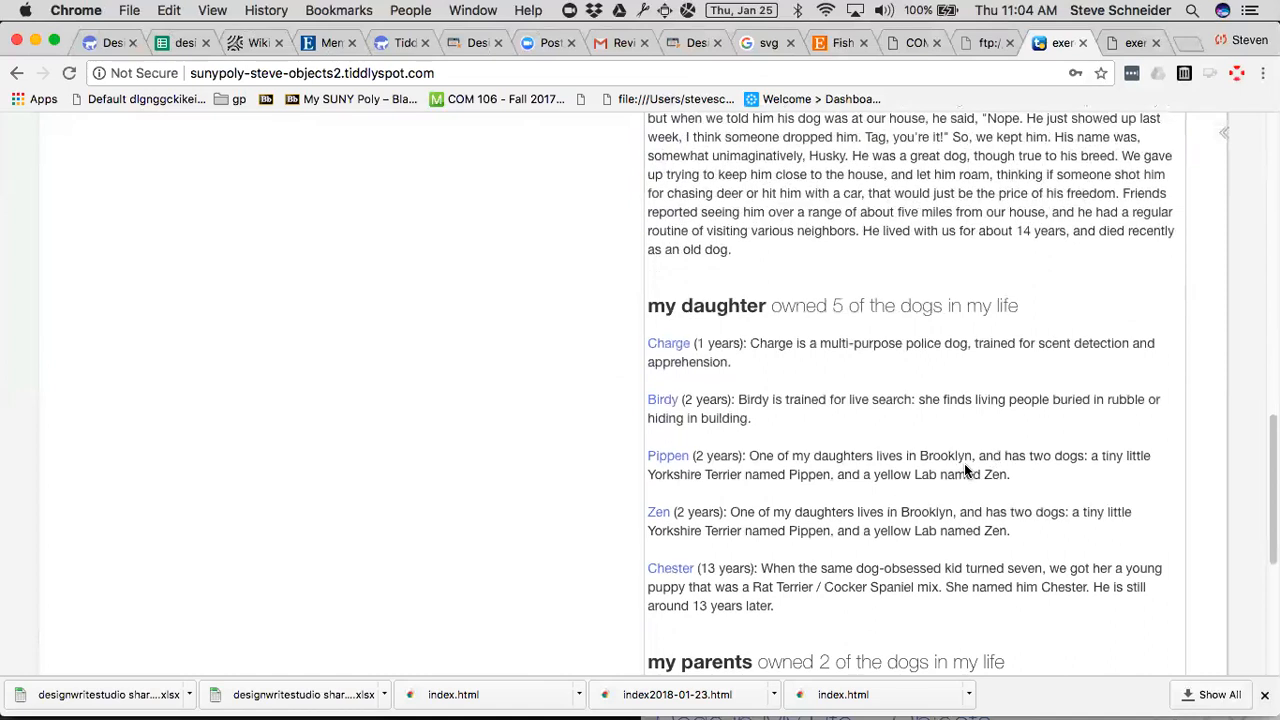
pyautogui.scroll(-8, 964, 463)
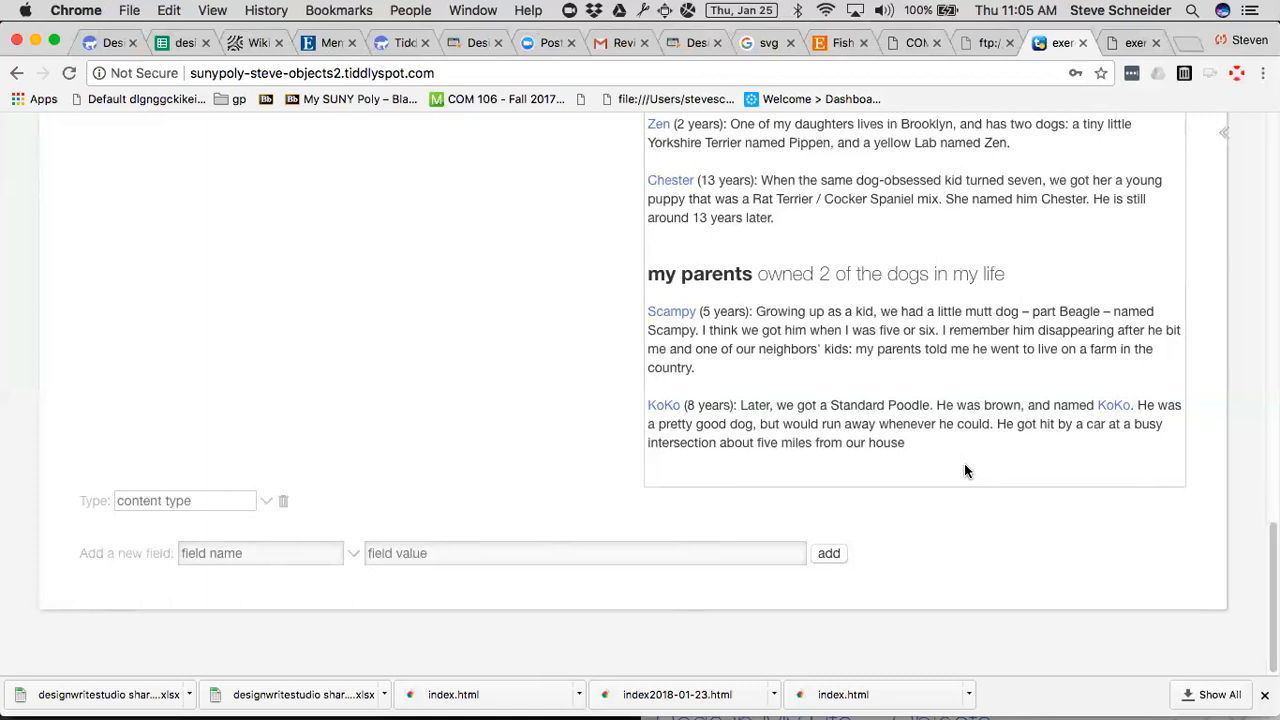
pyautogui.scroll(15, 955, 481)
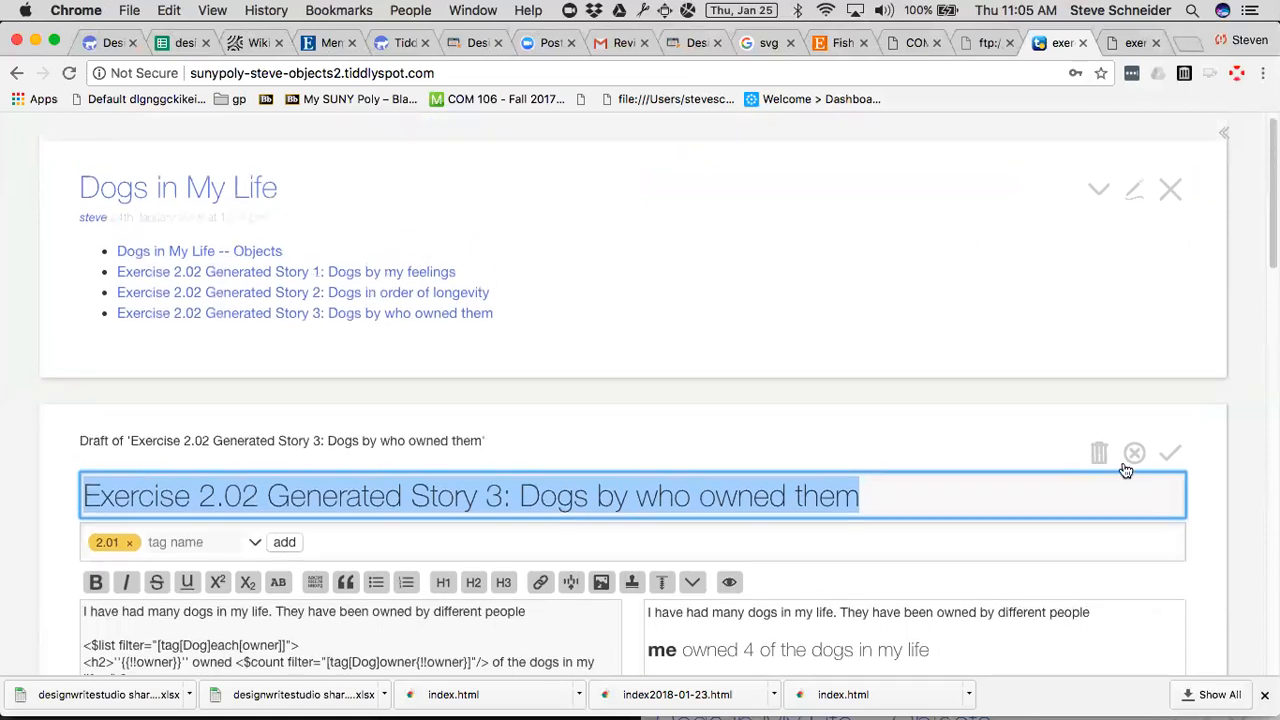
pyautogui.click(1133, 454)
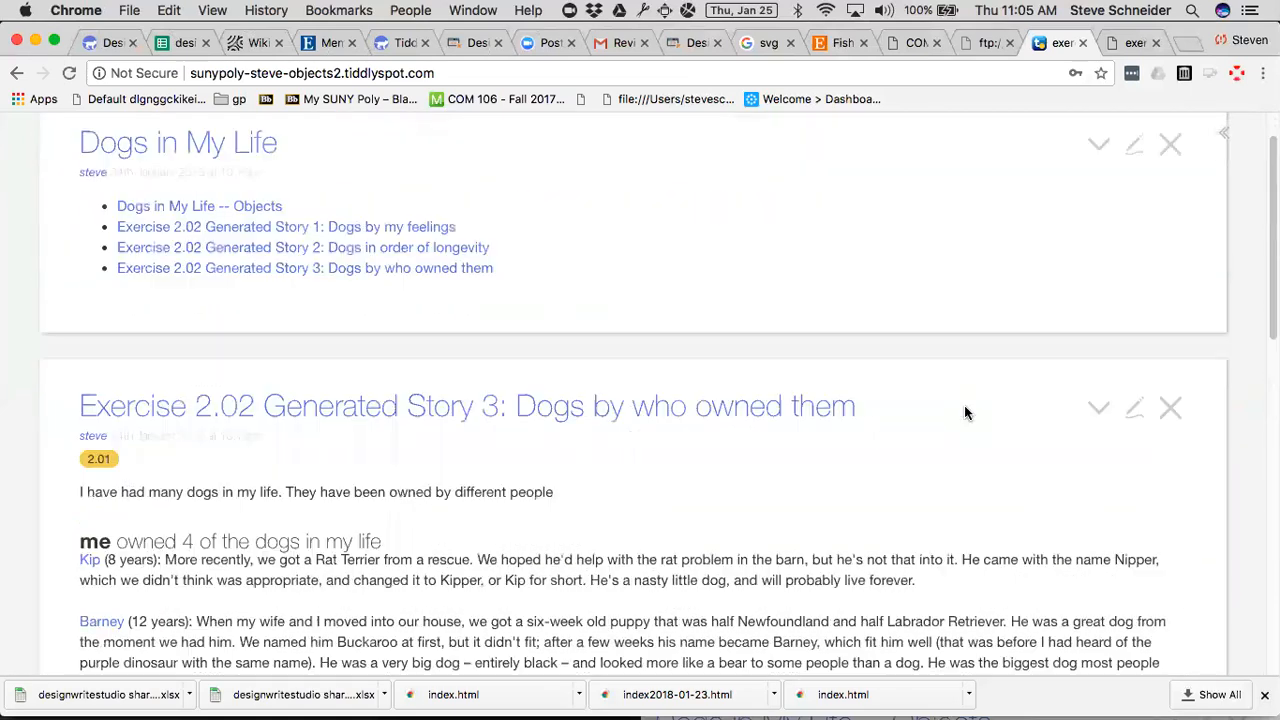
# Place the wiki window beside the exercise instructions and review the final steps on the reflection tiddler and sharing.
pyautogui.press('ctrl+alt+super+Right')
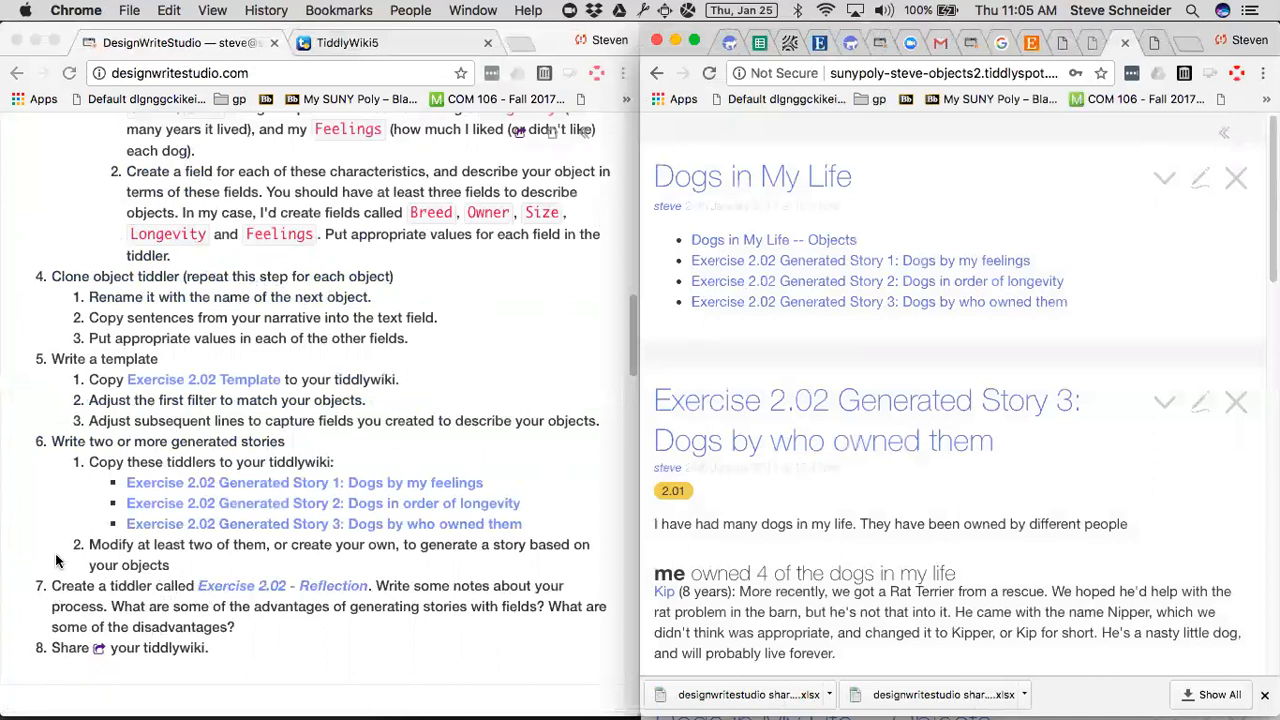
pyautogui.scroll(-2, 50, 570)
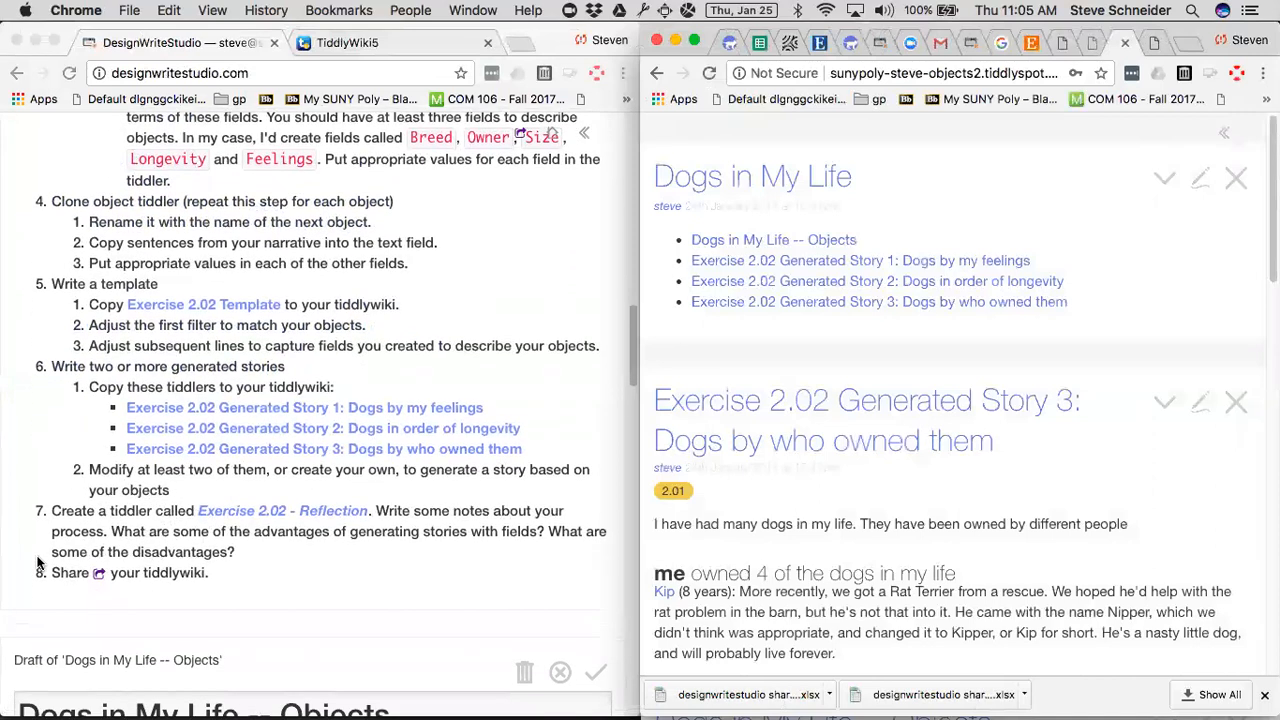